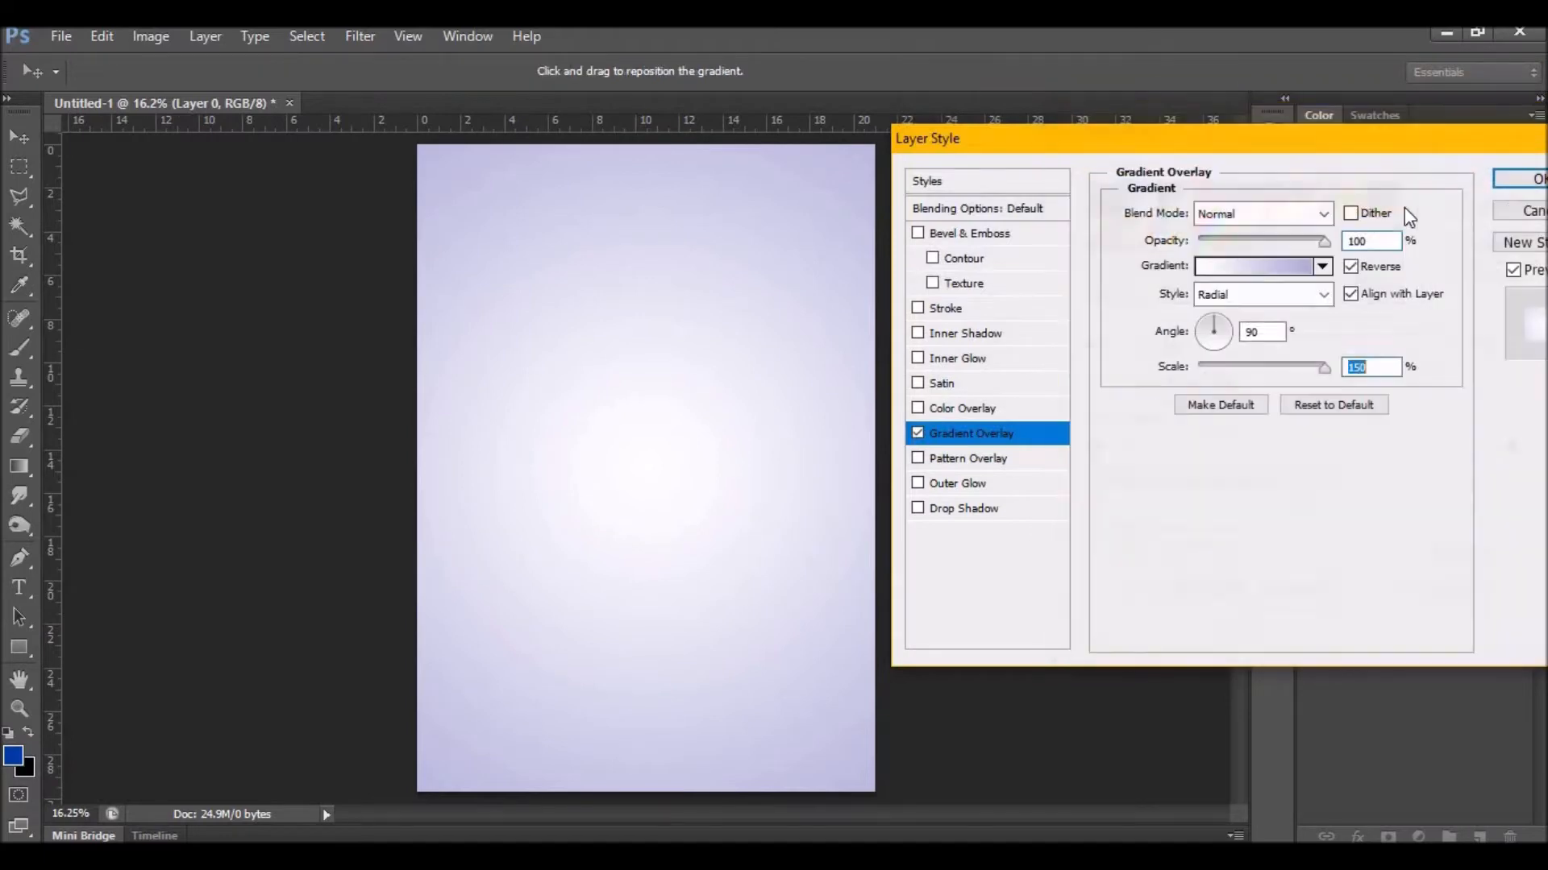
Apply the reversed radial gradient overlay to the background layer.
{"action": "left_click", "coordinate": [1511, 179]}
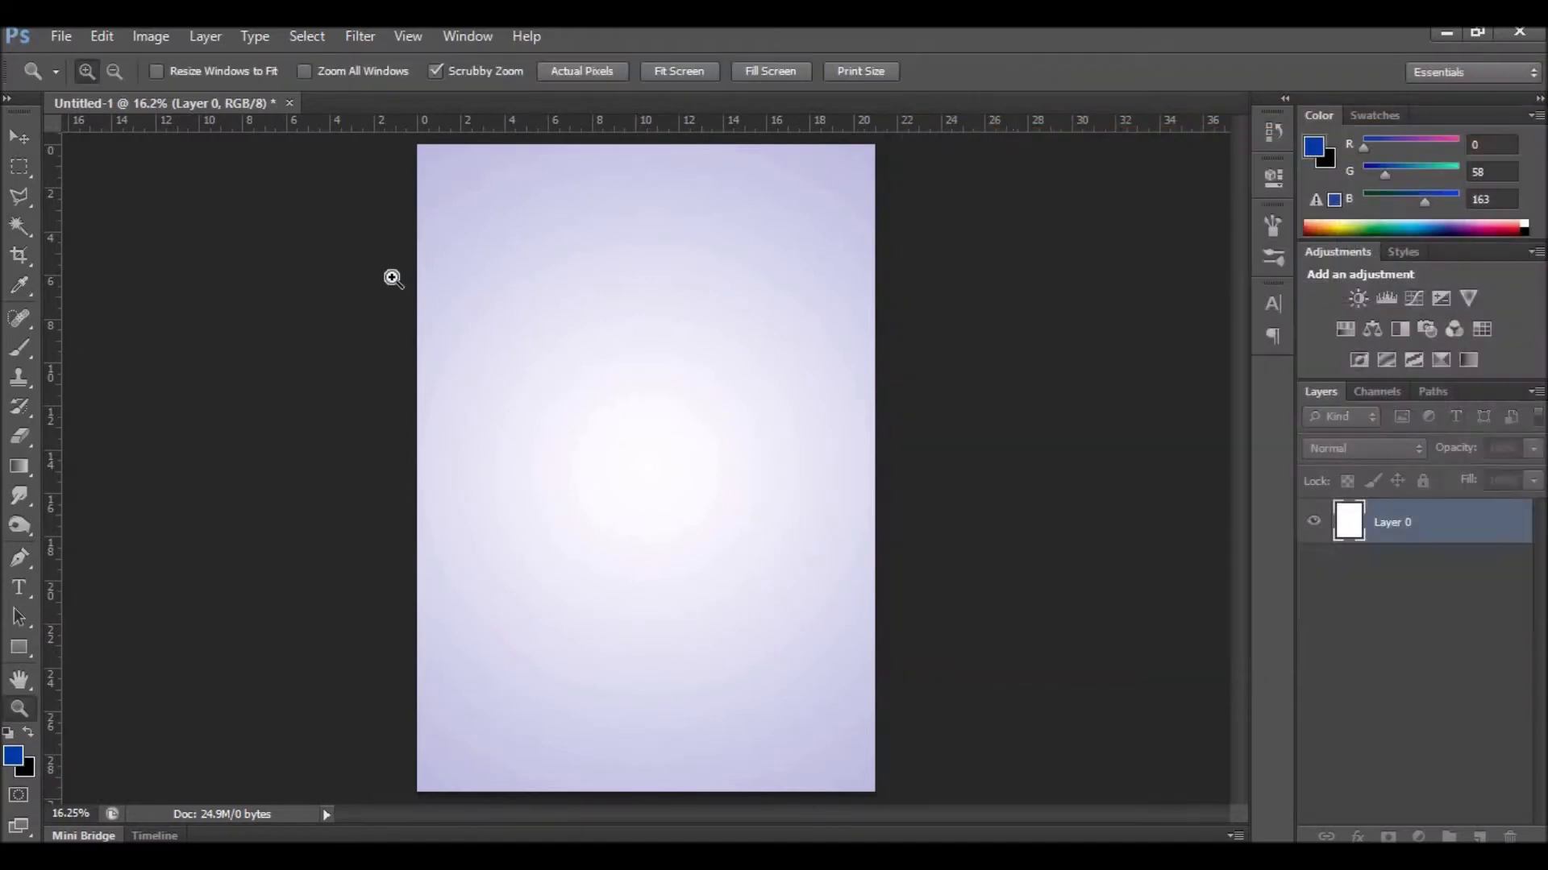
Place the Untitled-2 PNG of the blue paint stroke from the Desktop into the poster.
{"action": "left_click", "coordinate": [52, 42]}
{"action": "left_click", "coordinate": [85, 399]}
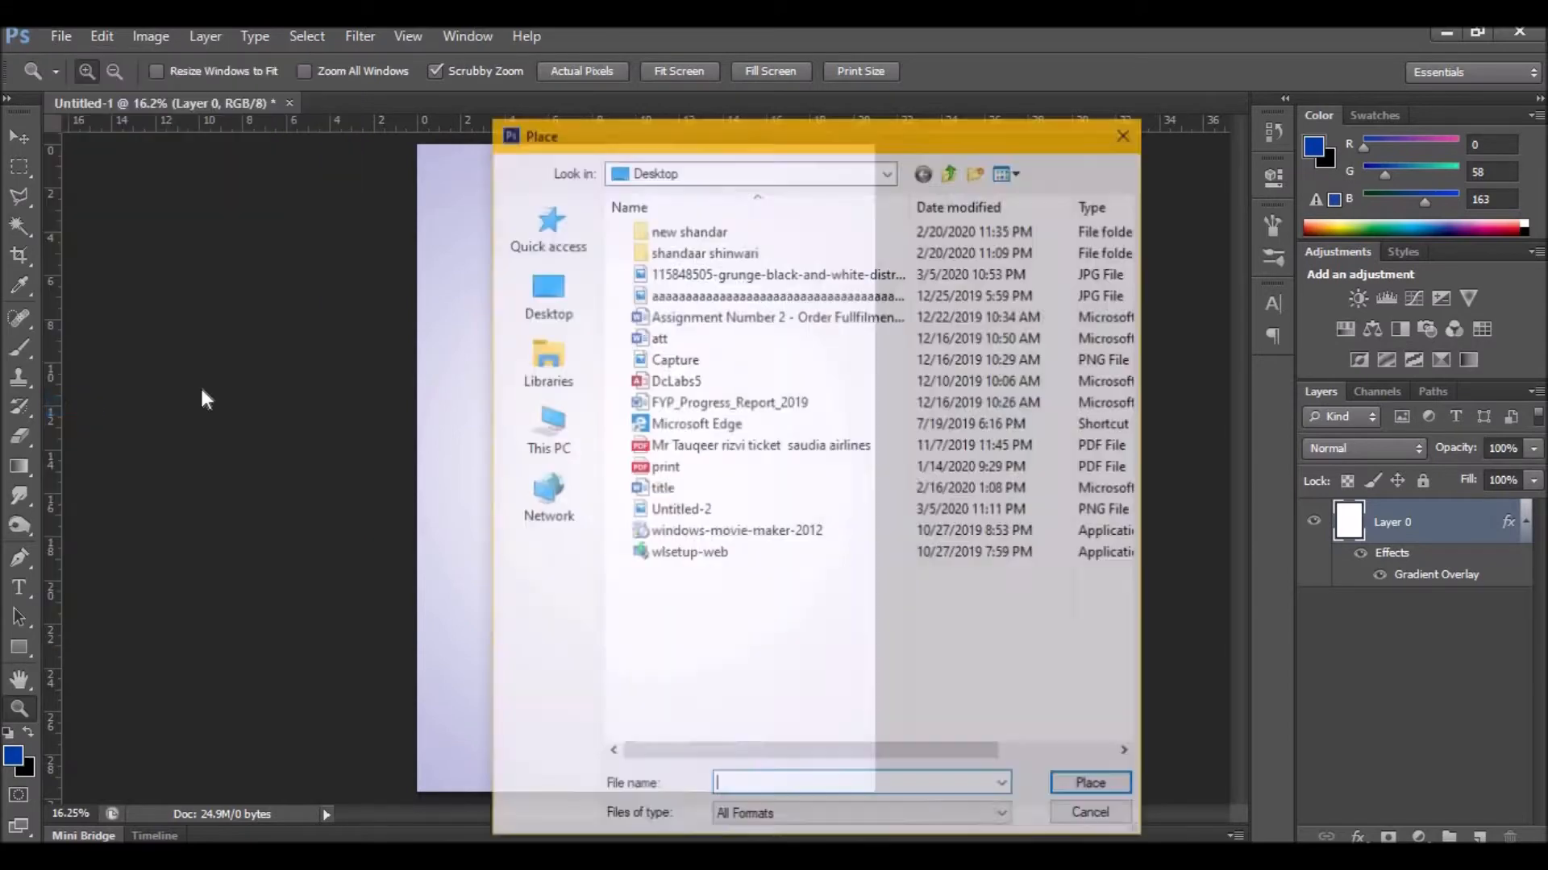
{"action": "left_click", "coordinate": [519, 283]}
{"action": "scroll", "coordinate": [1017, 750], "scroll_direction": "down", "scroll_amount": 3}
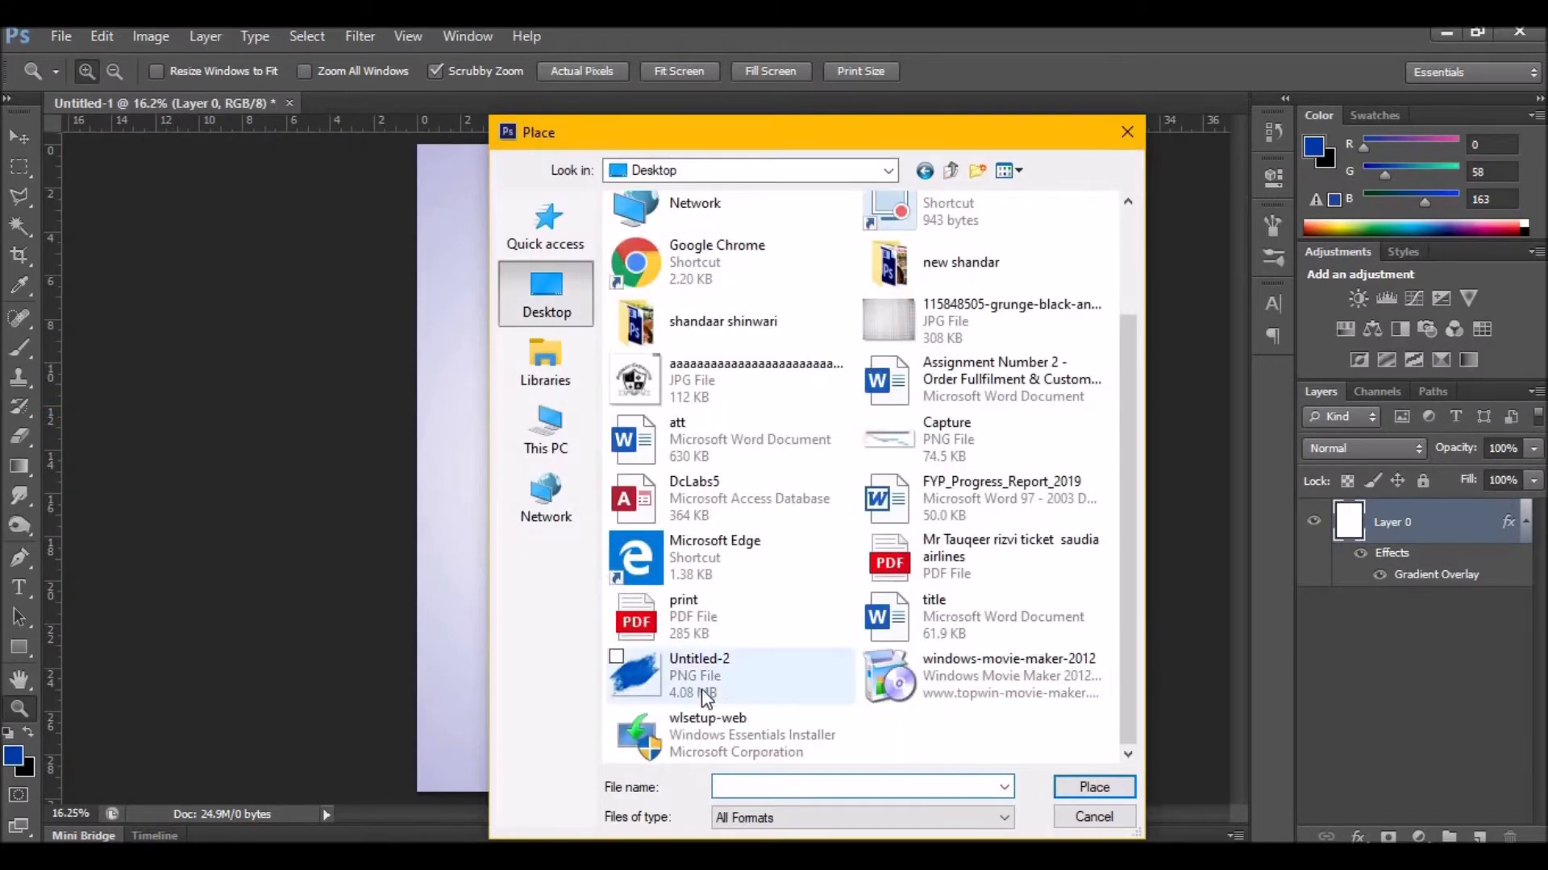
{"action": "double_click", "coordinate": [706, 698]}
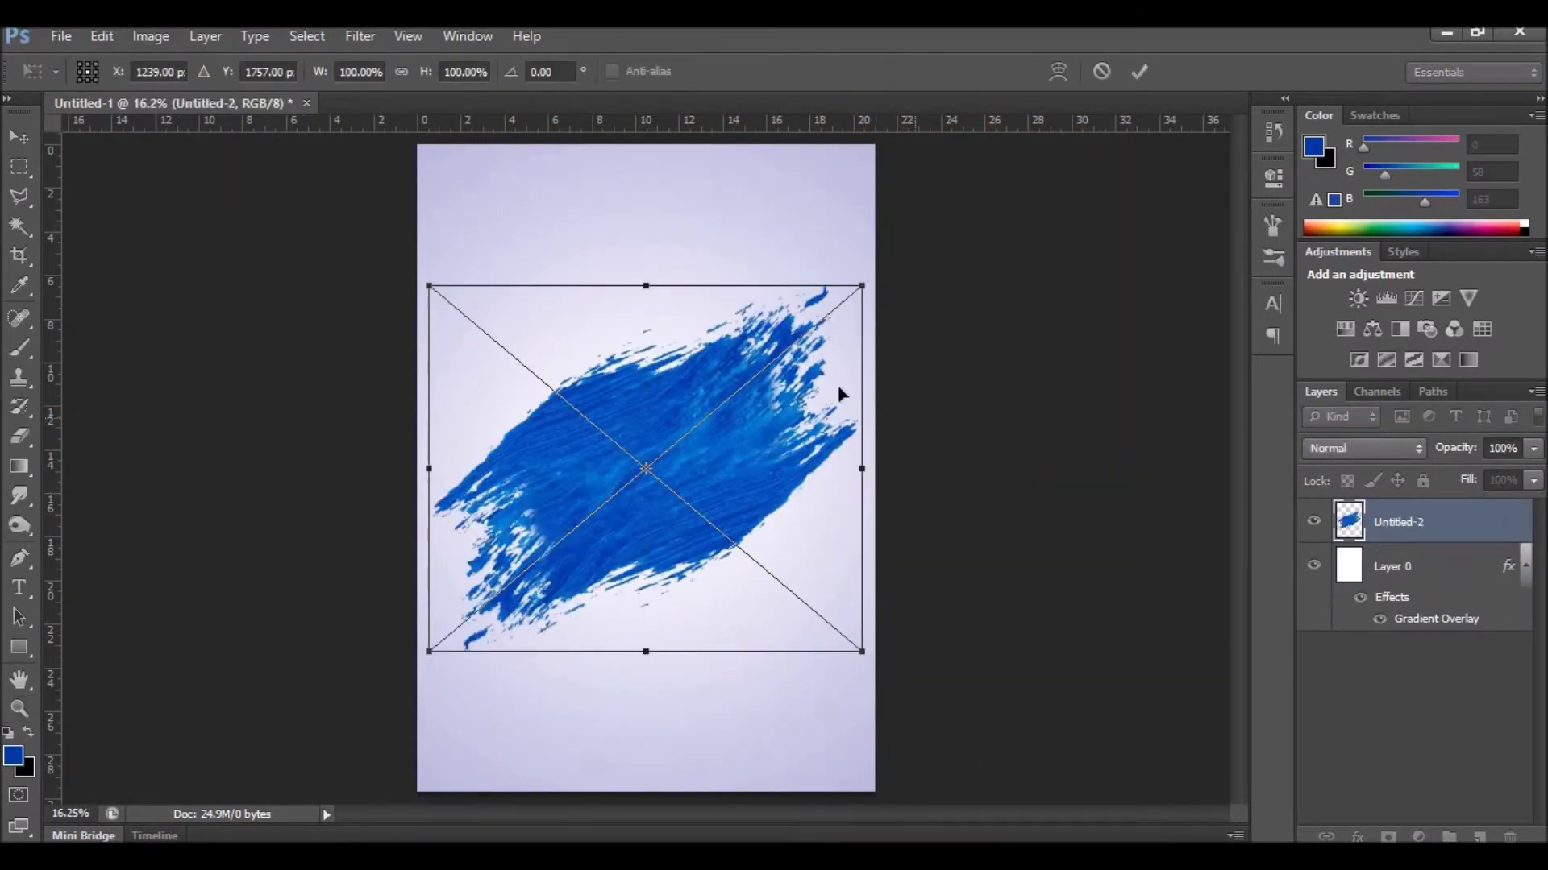
Enlarge the placed paint stroke from its center until it runs past both side edges of the page, and commit it.
{"action": "mouse_move", "coordinate": [872, 286]}
{"action": "left_mouse_down"}
{"action": "mouse_move", "coordinate": [1023, 277]}
{"action": "mouse_move", "coordinate": [1010, 254]}
{"action": "left_mouse_up"}
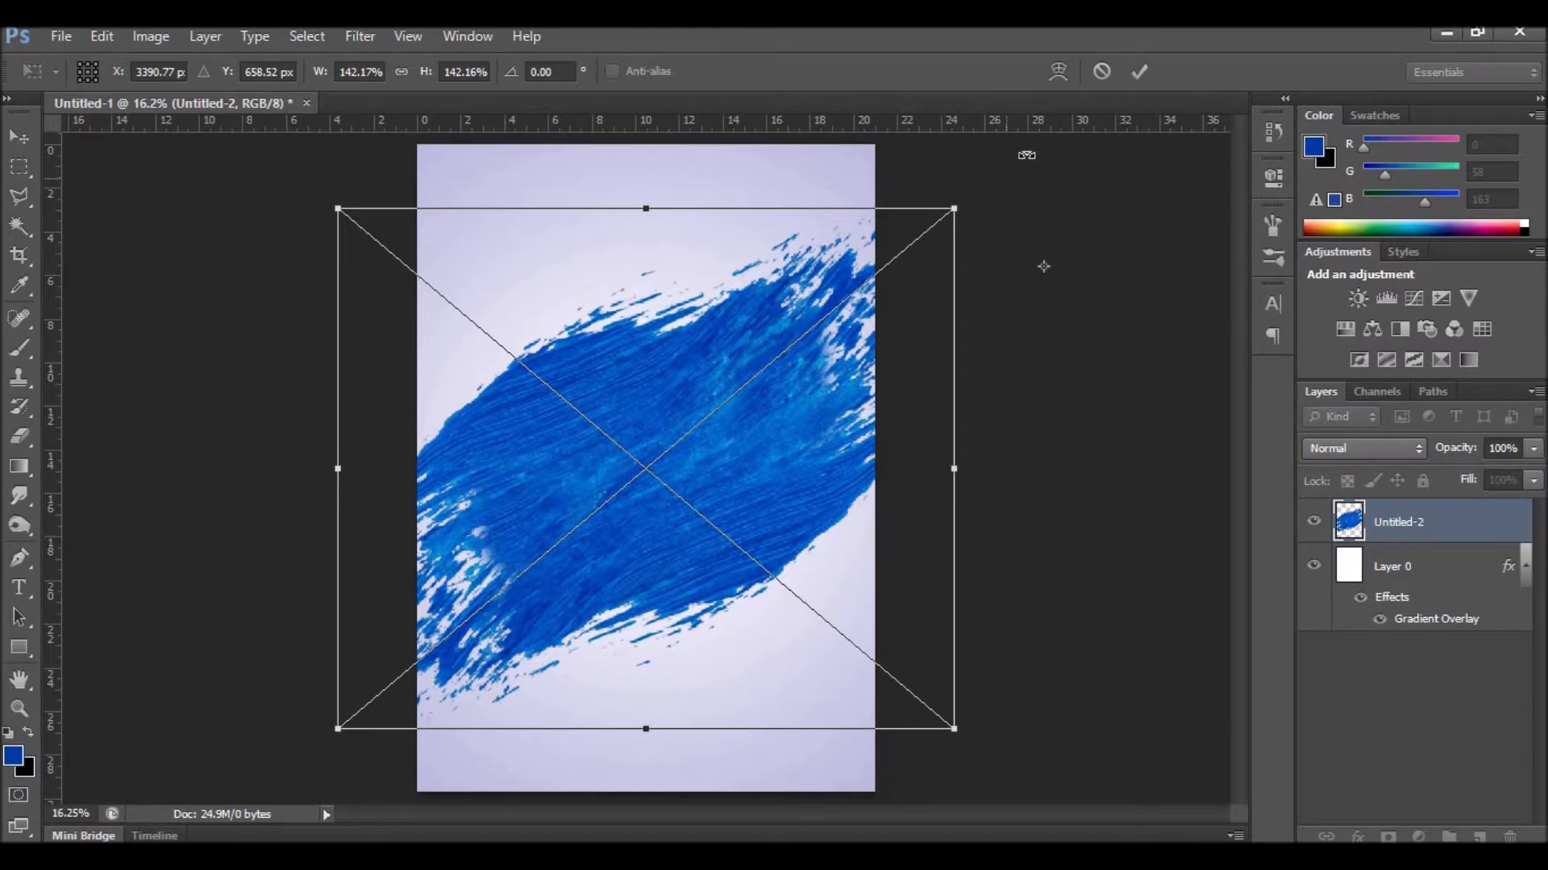
{"action": "left_click_drag", "start_coordinate": [1044, 267], "coordinate": [667, 468]}
{"action": "left_click_drag", "start_coordinate": [953, 208], "coordinate": [974, 191]}
{"action": "left_click", "coordinate": [1143, 79]}
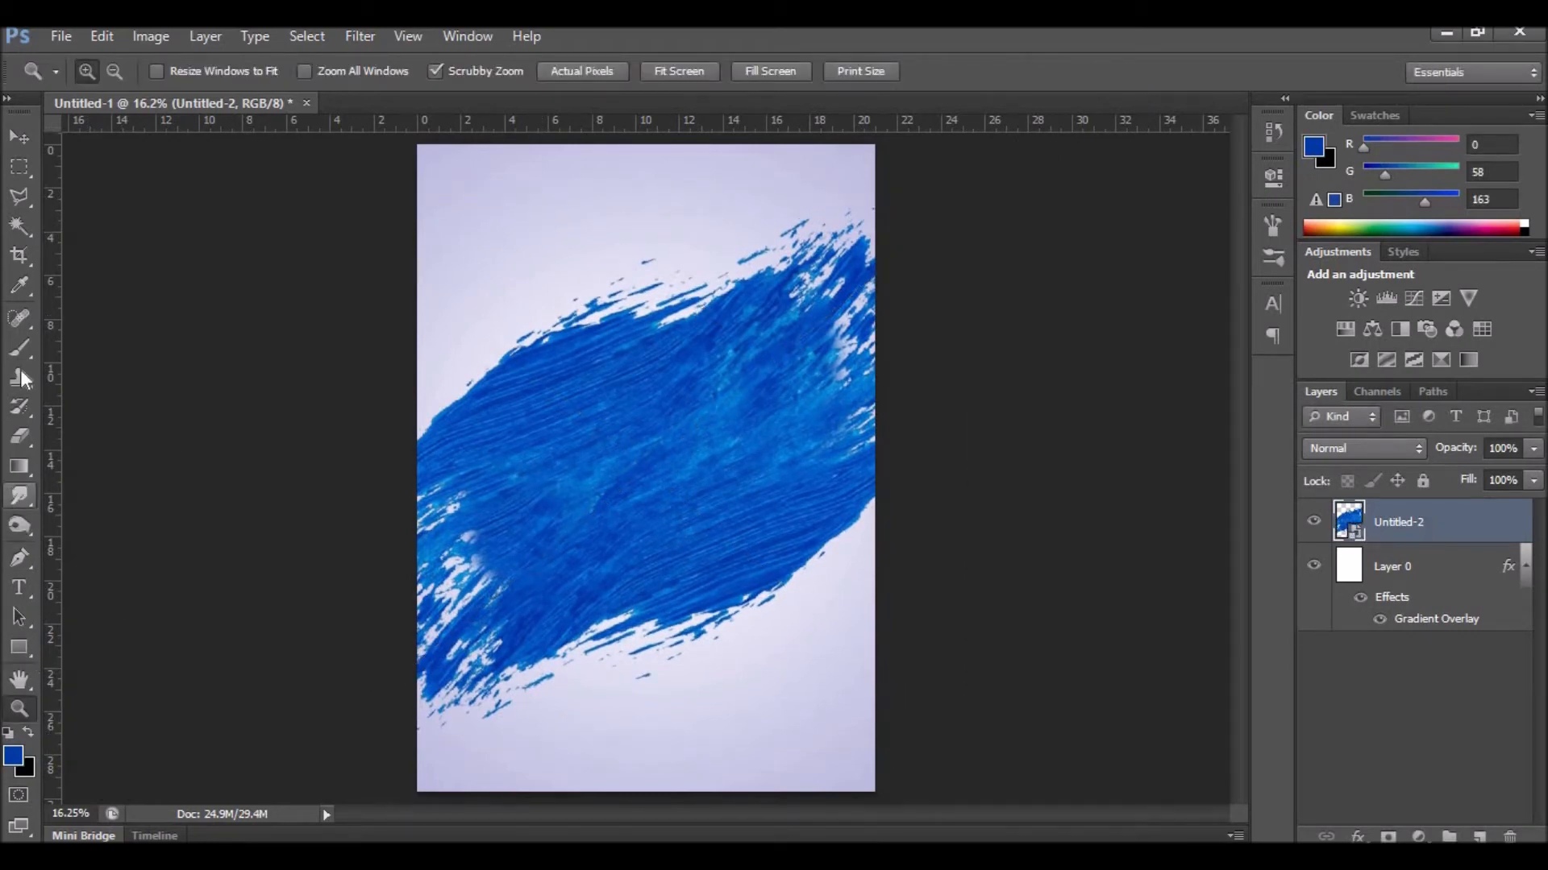
Create a new layer and make a rectangular selection slightly inside the page edges.
{"action": "left_click", "coordinate": [20, 167]}
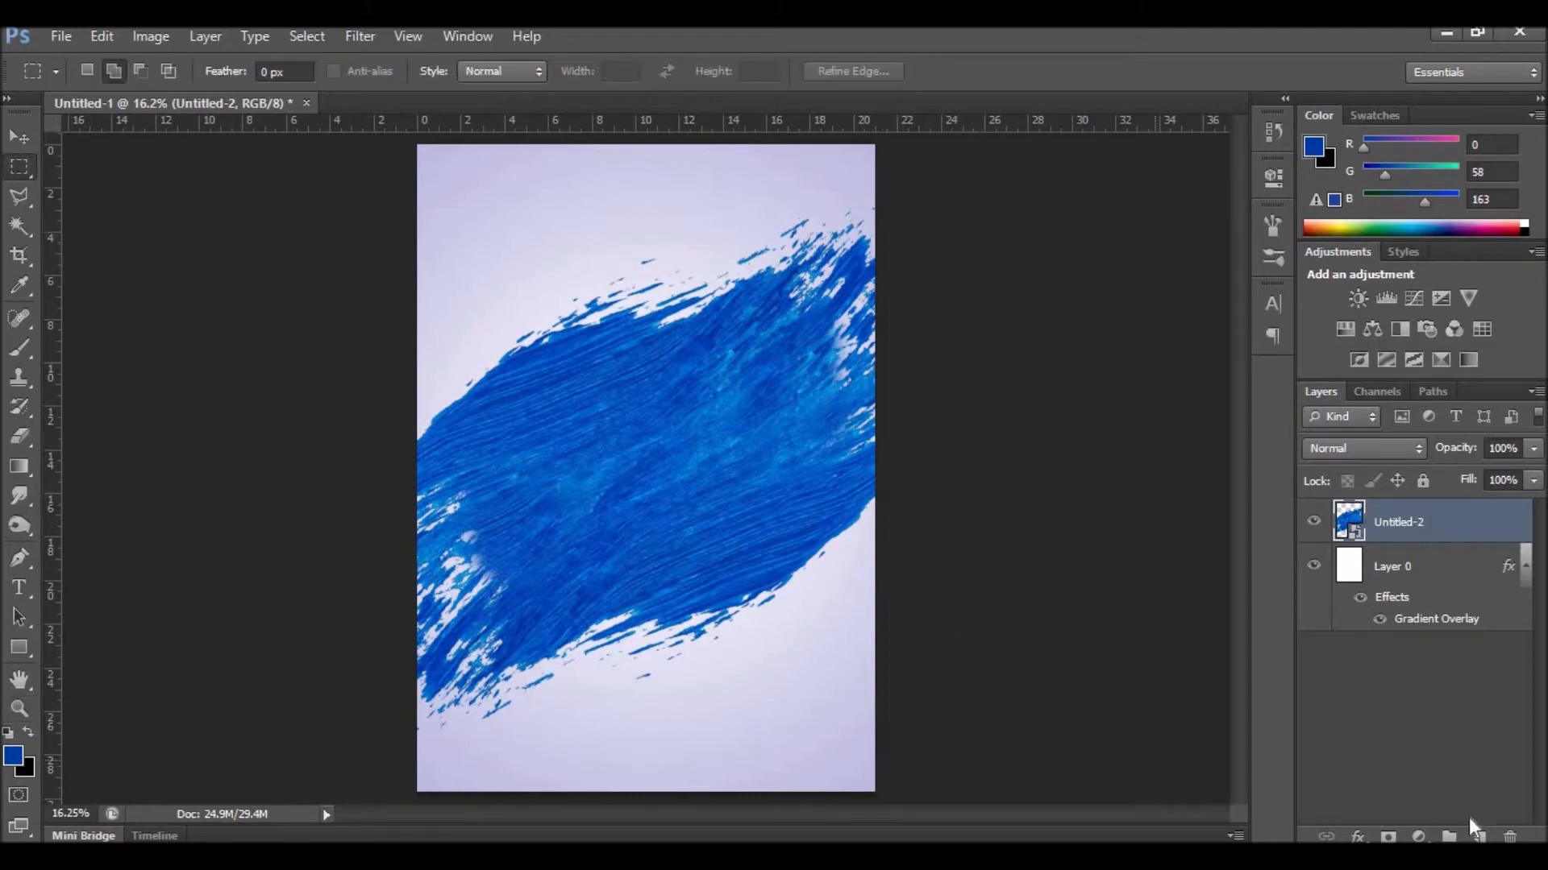
{"action": "left_click", "coordinate": [1480, 837]}
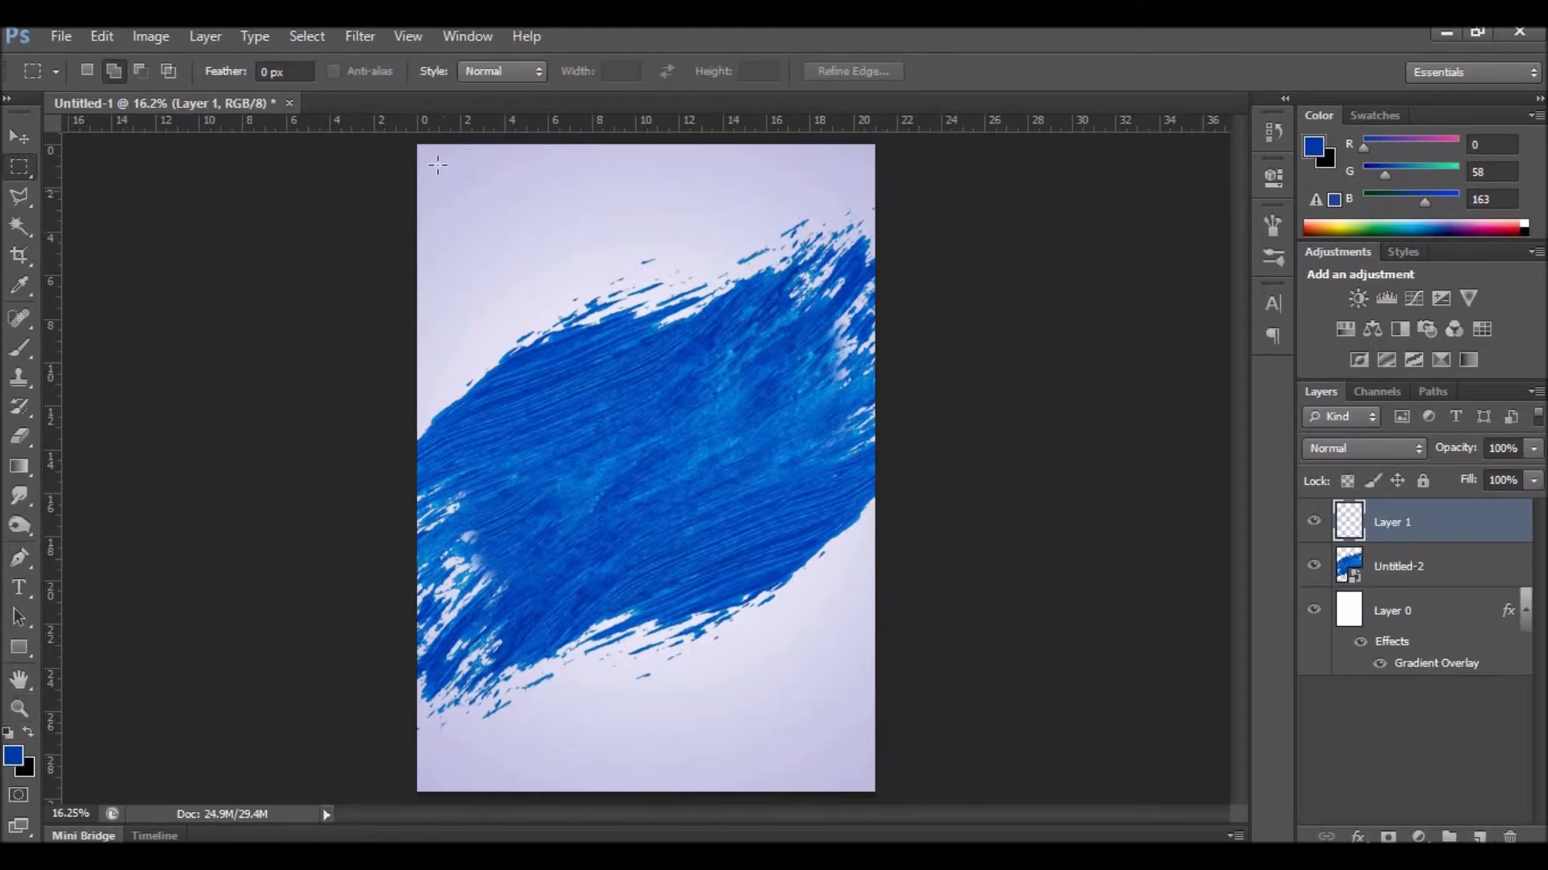
{"action": "left_click_drag", "start_coordinate": [444, 164], "coordinate": [845, 765]}
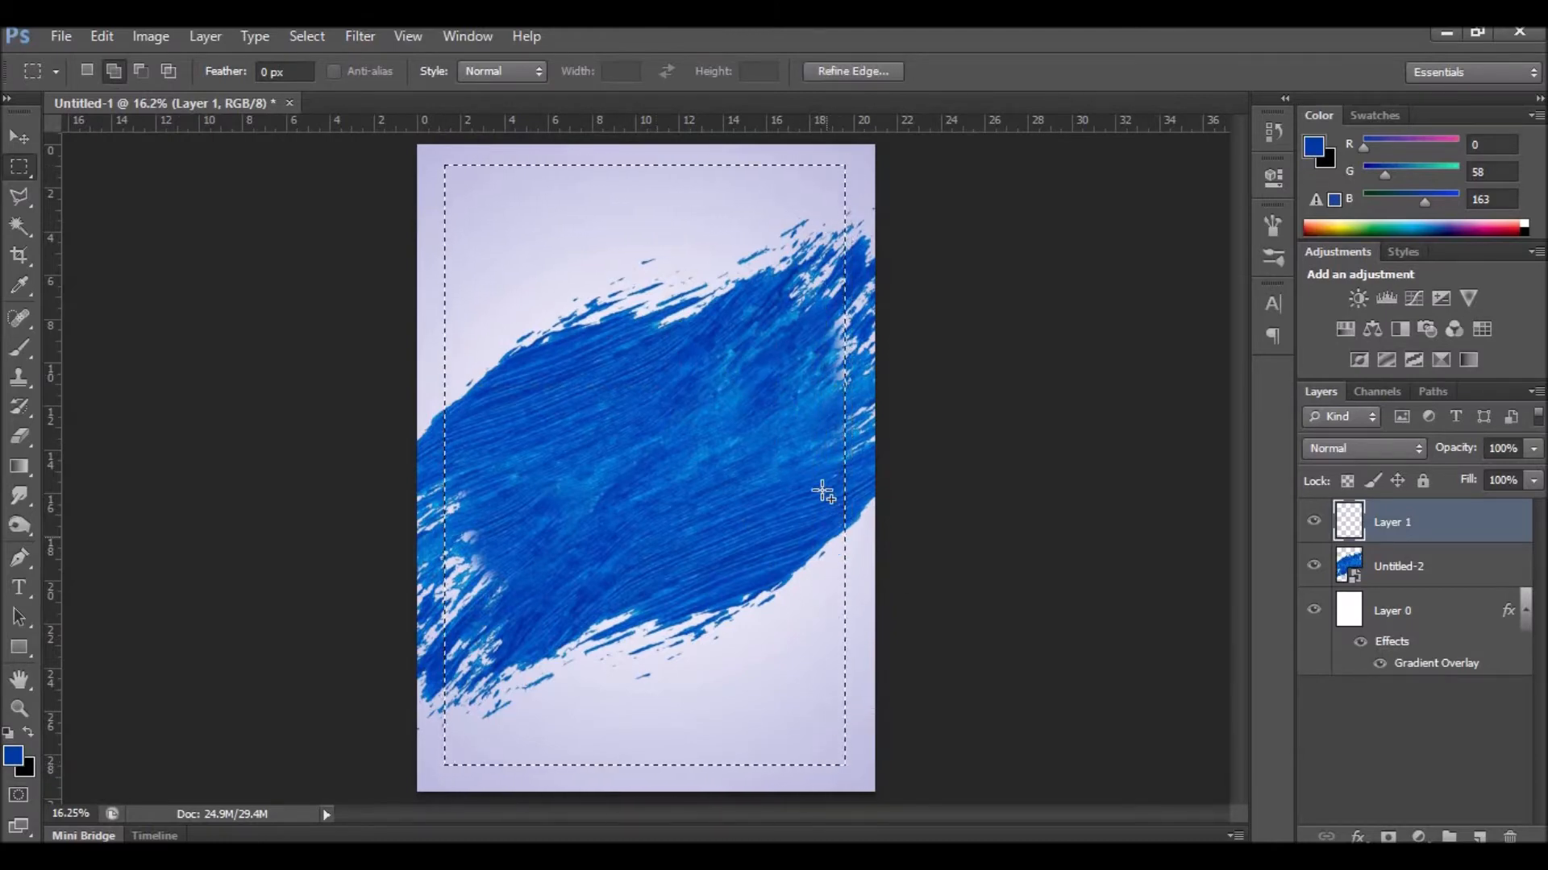
Stroke the rectangular selection with a 30 px blue outline, centered on the selection edge.
{"action": "right_click", "coordinate": [824, 487]}
{"action": "left_click", "coordinate": [863, 413]}
{"action": "left_click", "coordinate": [694, 256]}
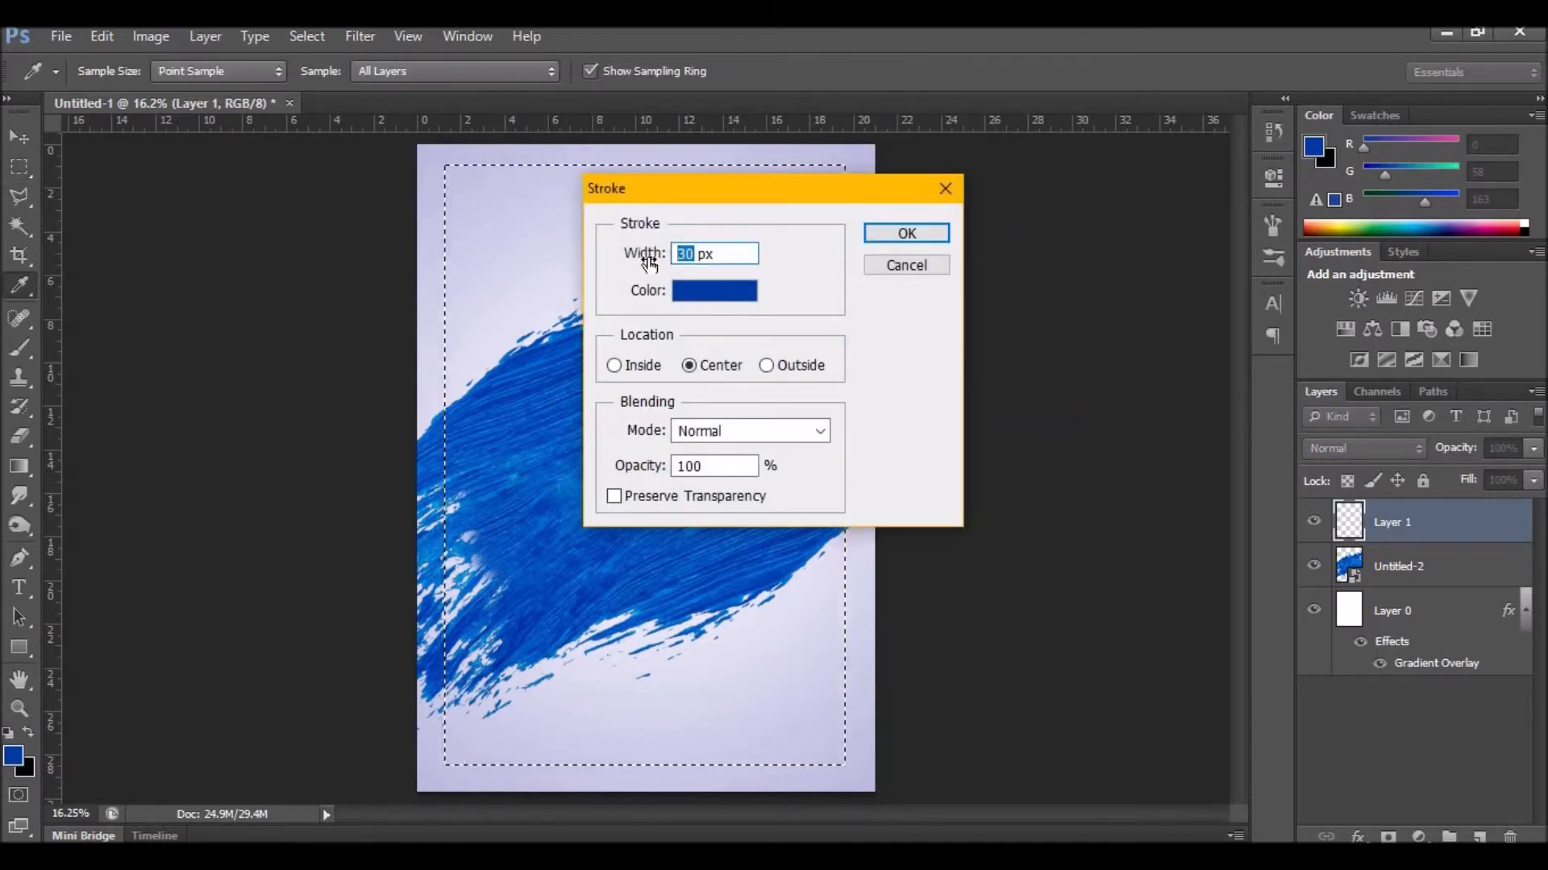
{"action": "left_click", "coordinate": [907, 234]}
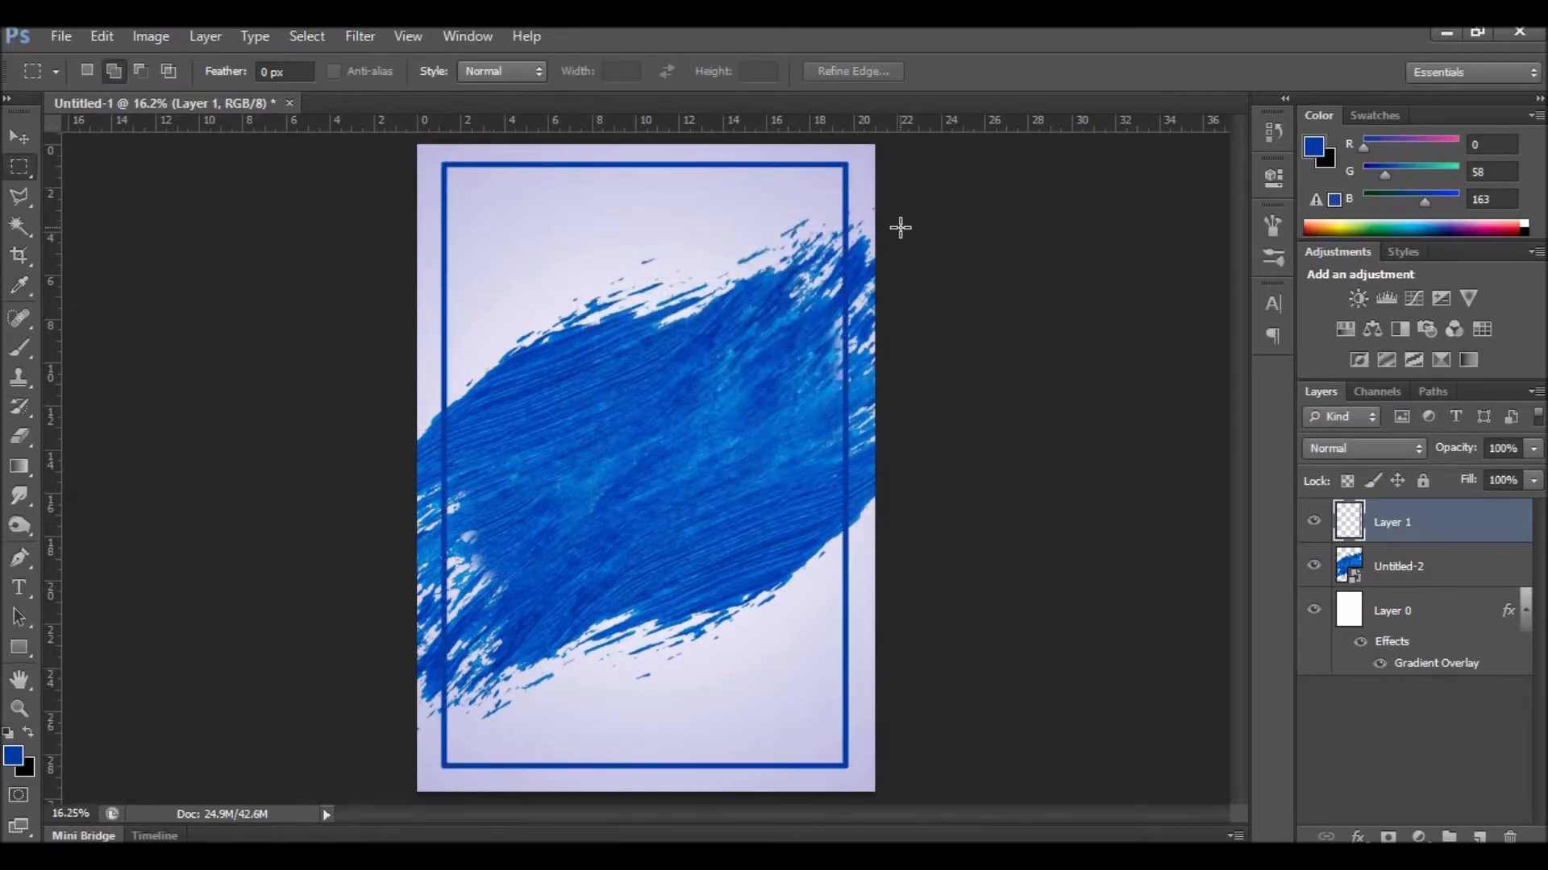
Transform the blue frame, stretching its upper-right and lower-left corners slightly outward toward the page edges.
{"action": "key", "text": "ctrl+t"}
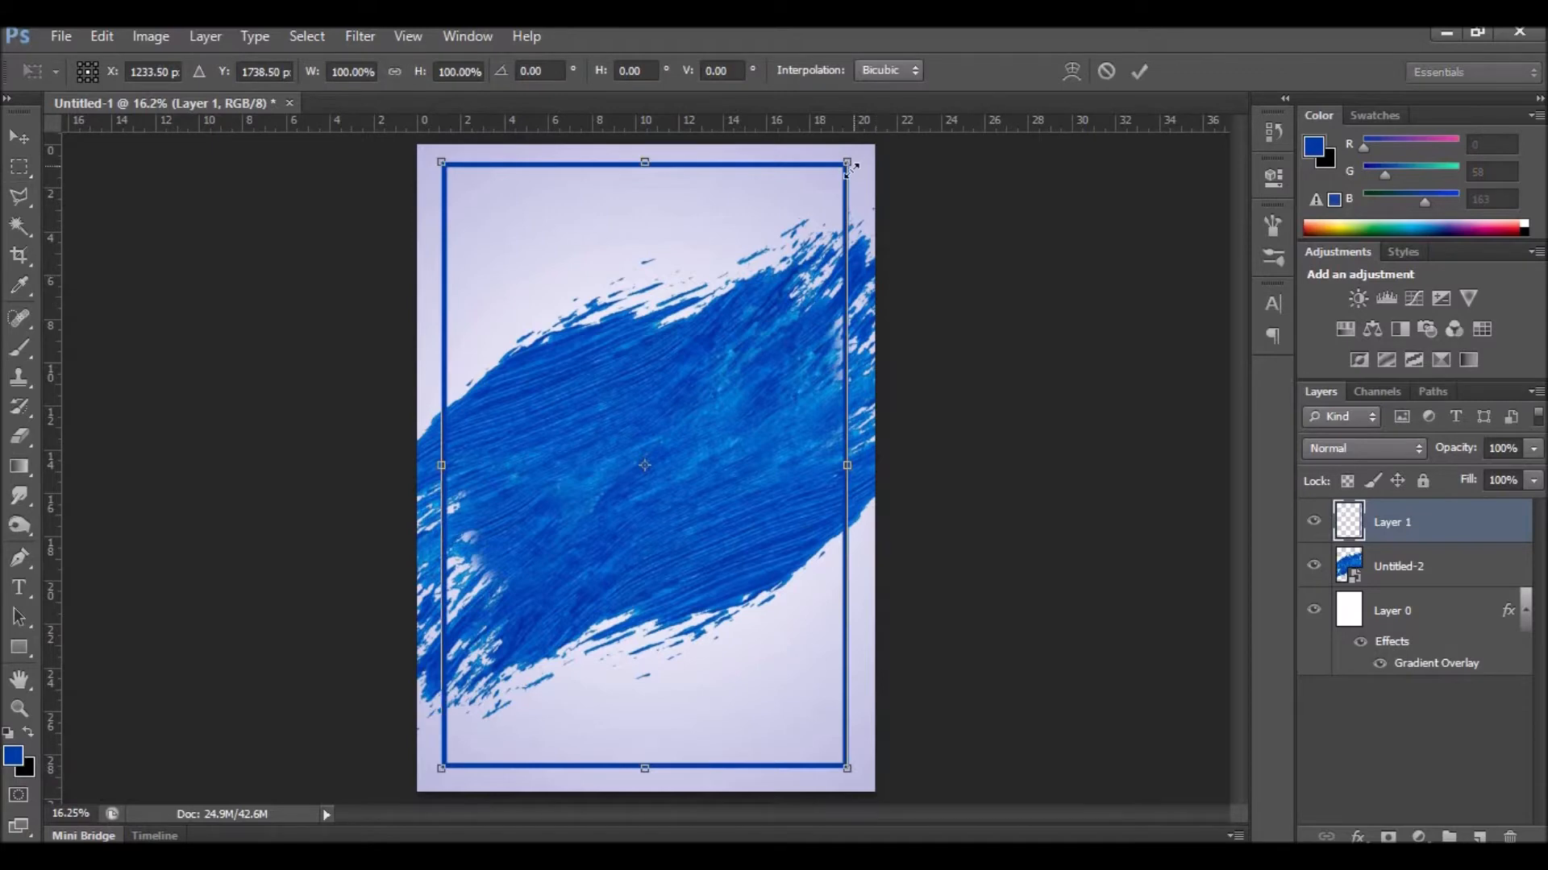
{"action": "left_click_drag", "start_coordinate": [850, 164], "coordinate": [855, 159]}
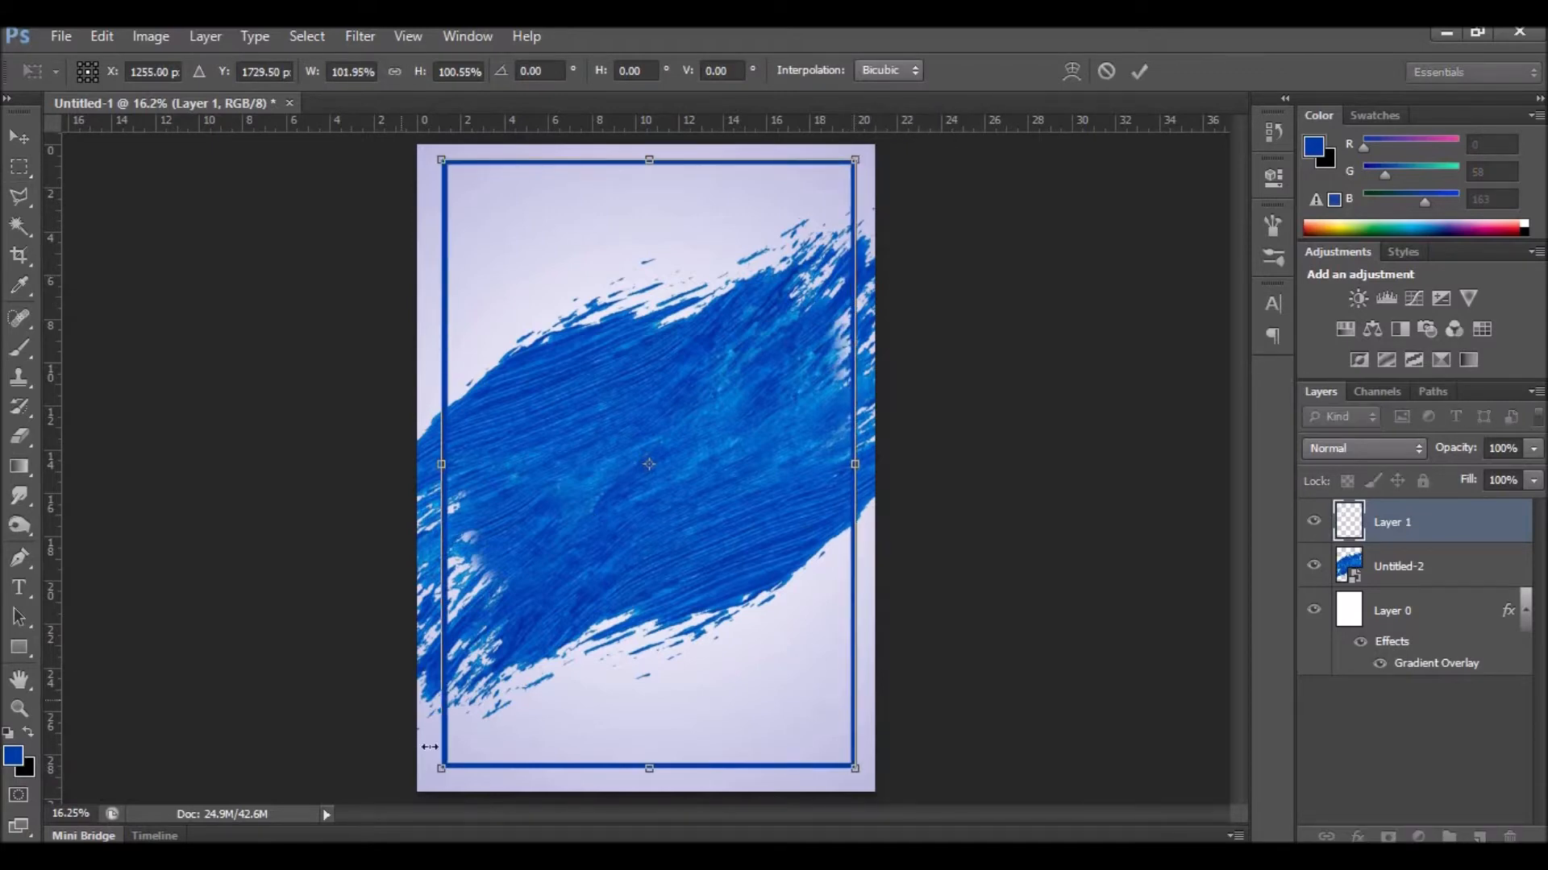
{"action": "left_click_drag", "start_coordinate": [438, 770], "coordinate": [435, 775]}
{"action": "left_click", "coordinate": [1135, 72]}
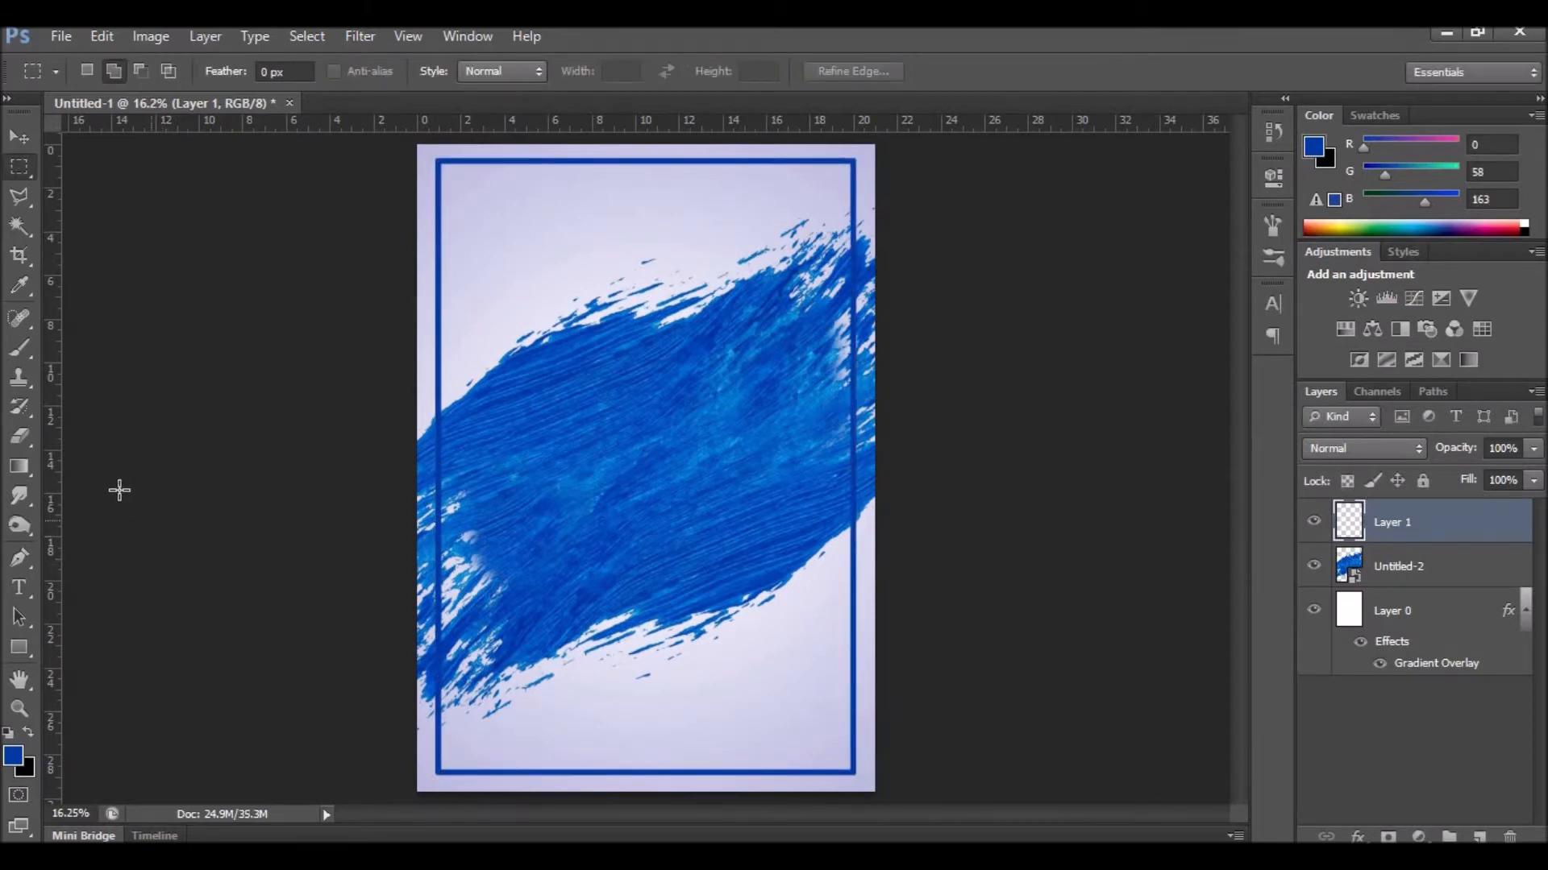
Erase both vertical sides of the frame where they cross the paint stroke, using a hard 360 px eraser.
{"action": "left_click", "coordinate": [19, 436]}
{"action": "right_click", "coordinate": [567, 480]}
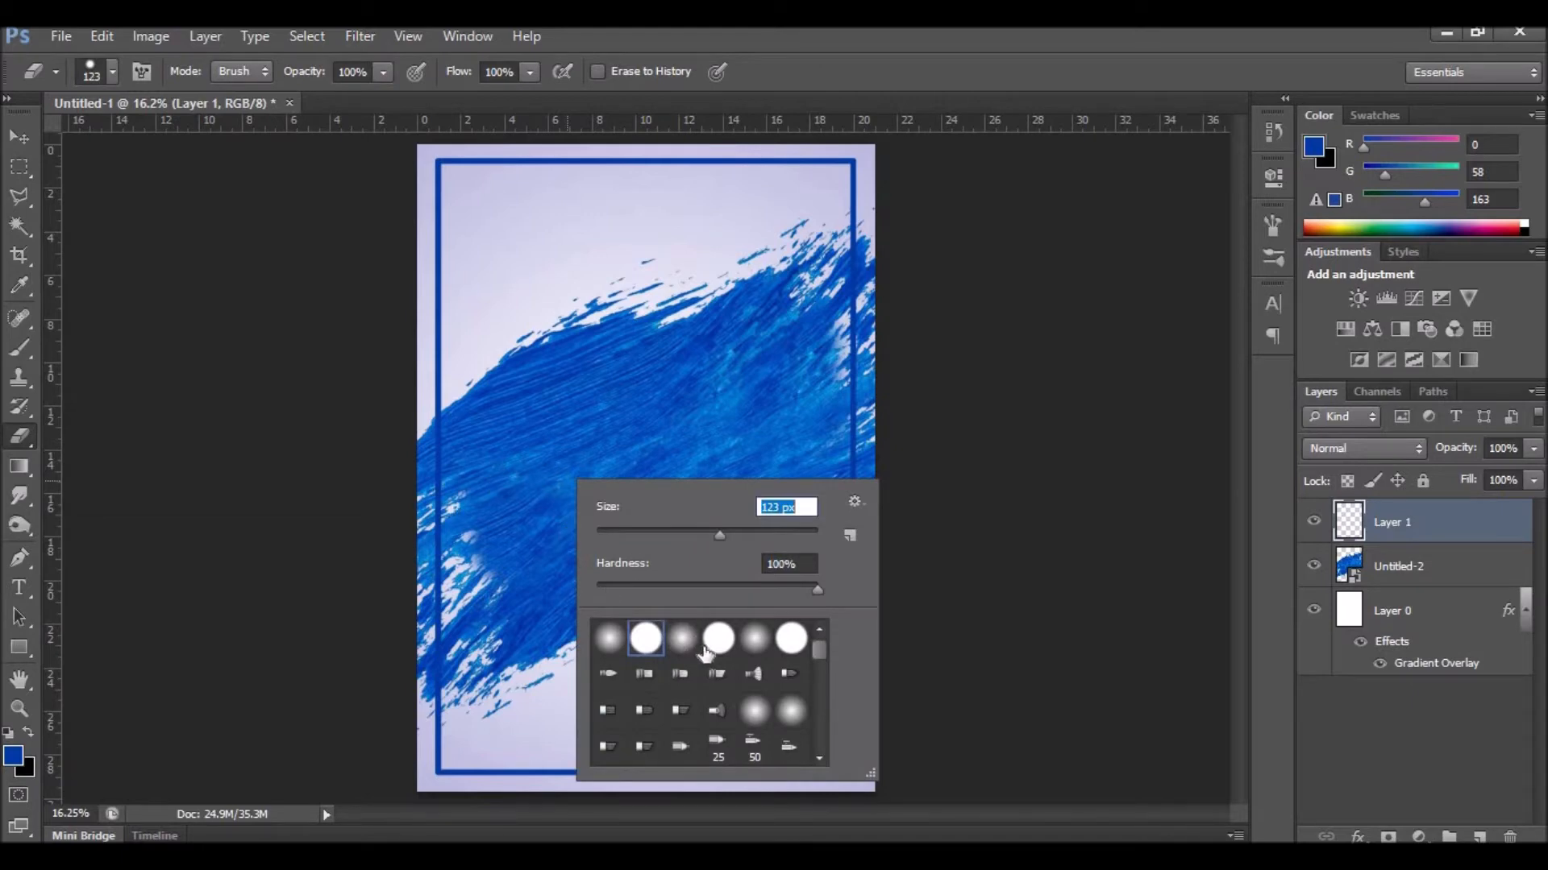
{"action": "left_click", "coordinate": [780, 530]}
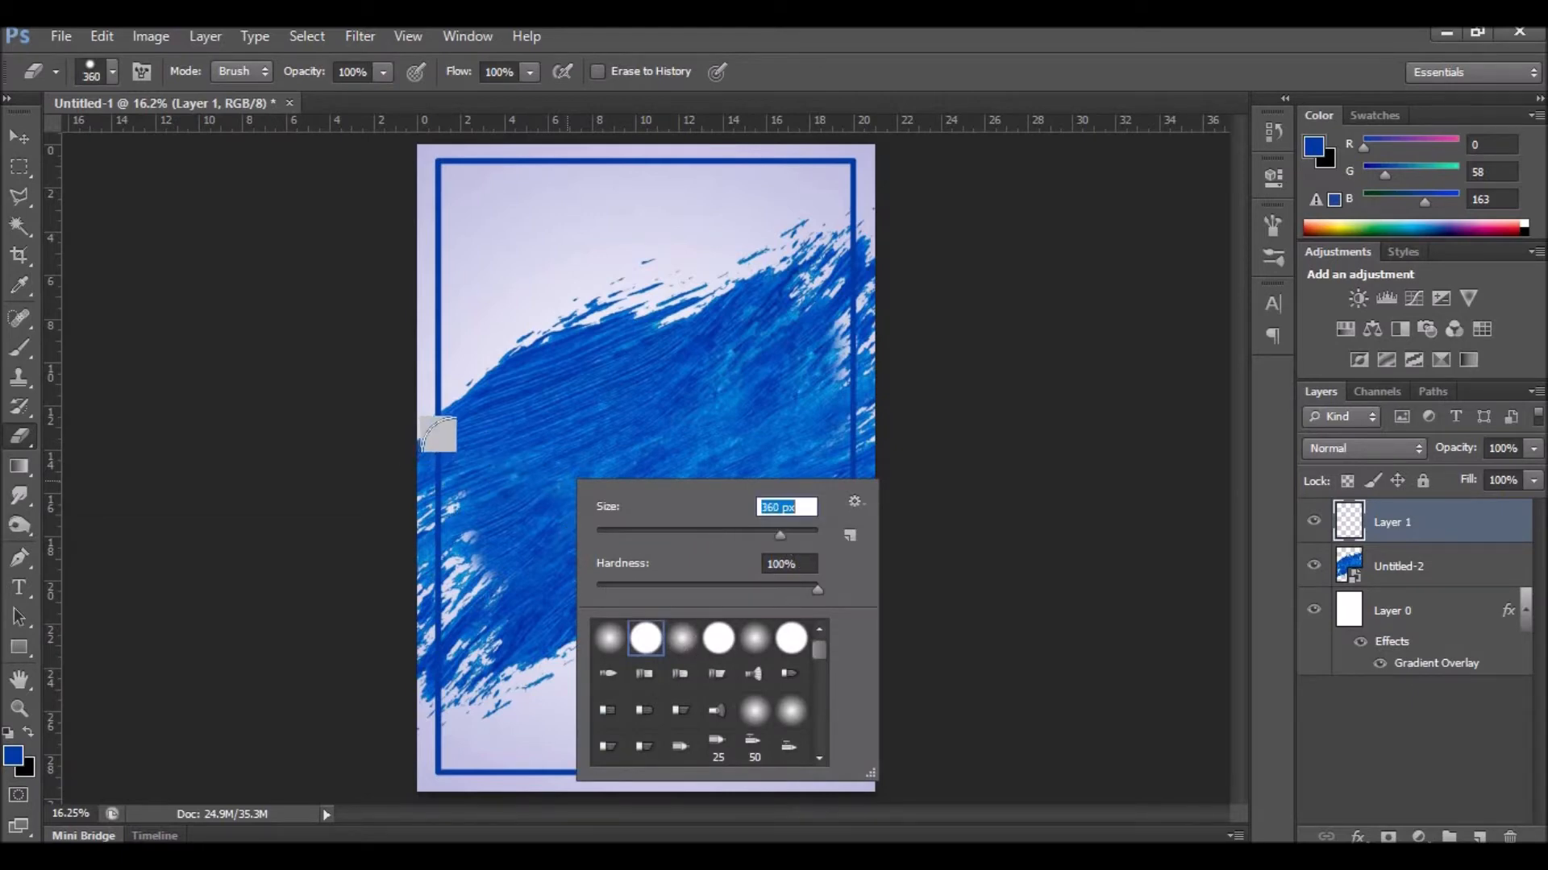
{"action": "mouse_move", "coordinate": [455, 446]}
{"action": "left_mouse_down"}
{"action": "mouse_move", "coordinate": [477, 510]}
{"action": "mouse_move", "coordinate": [447, 492]}
{"action": "mouse_move", "coordinate": [441, 665]}
{"action": "mouse_move", "coordinate": [420, 659]}
{"action": "left_mouse_up"}
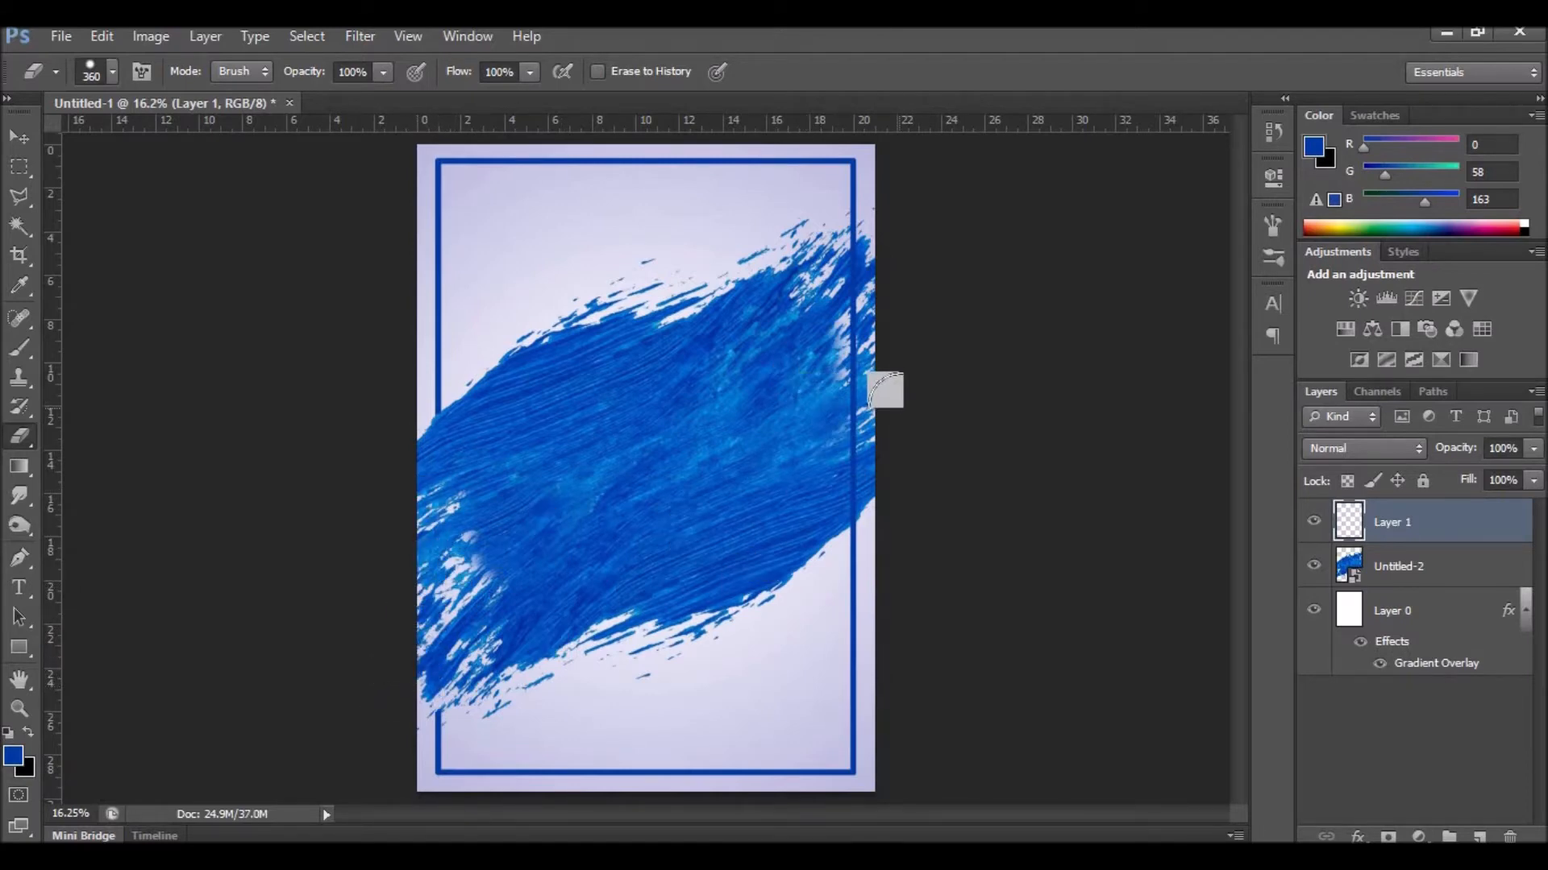
{"action": "mouse_move", "coordinate": [859, 258]}
{"action": "left_mouse_down"}
{"action": "mouse_move", "coordinate": [907, 289]}
{"action": "mouse_move", "coordinate": [867, 309]}
{"action": "mouse_move", "coordinate": [824, 466]}
{"action": "left_mouse_up"}
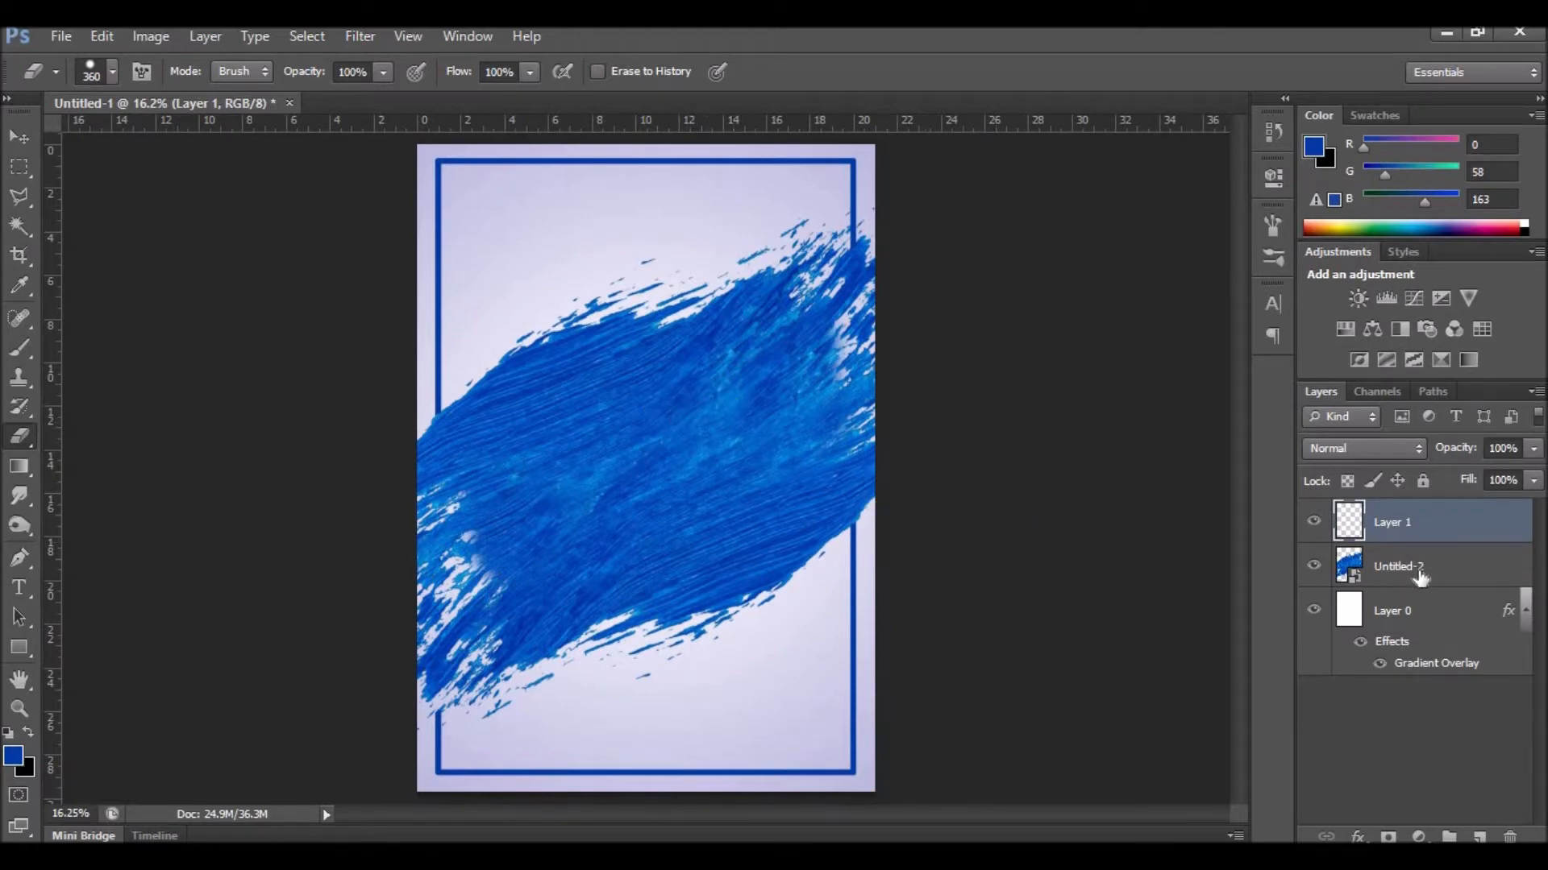
Place the 115848505 grunge dot texture JPG from the Desktop directly above Layer 0.
{"action": "left_click", "coordinate": [1408, 619]}
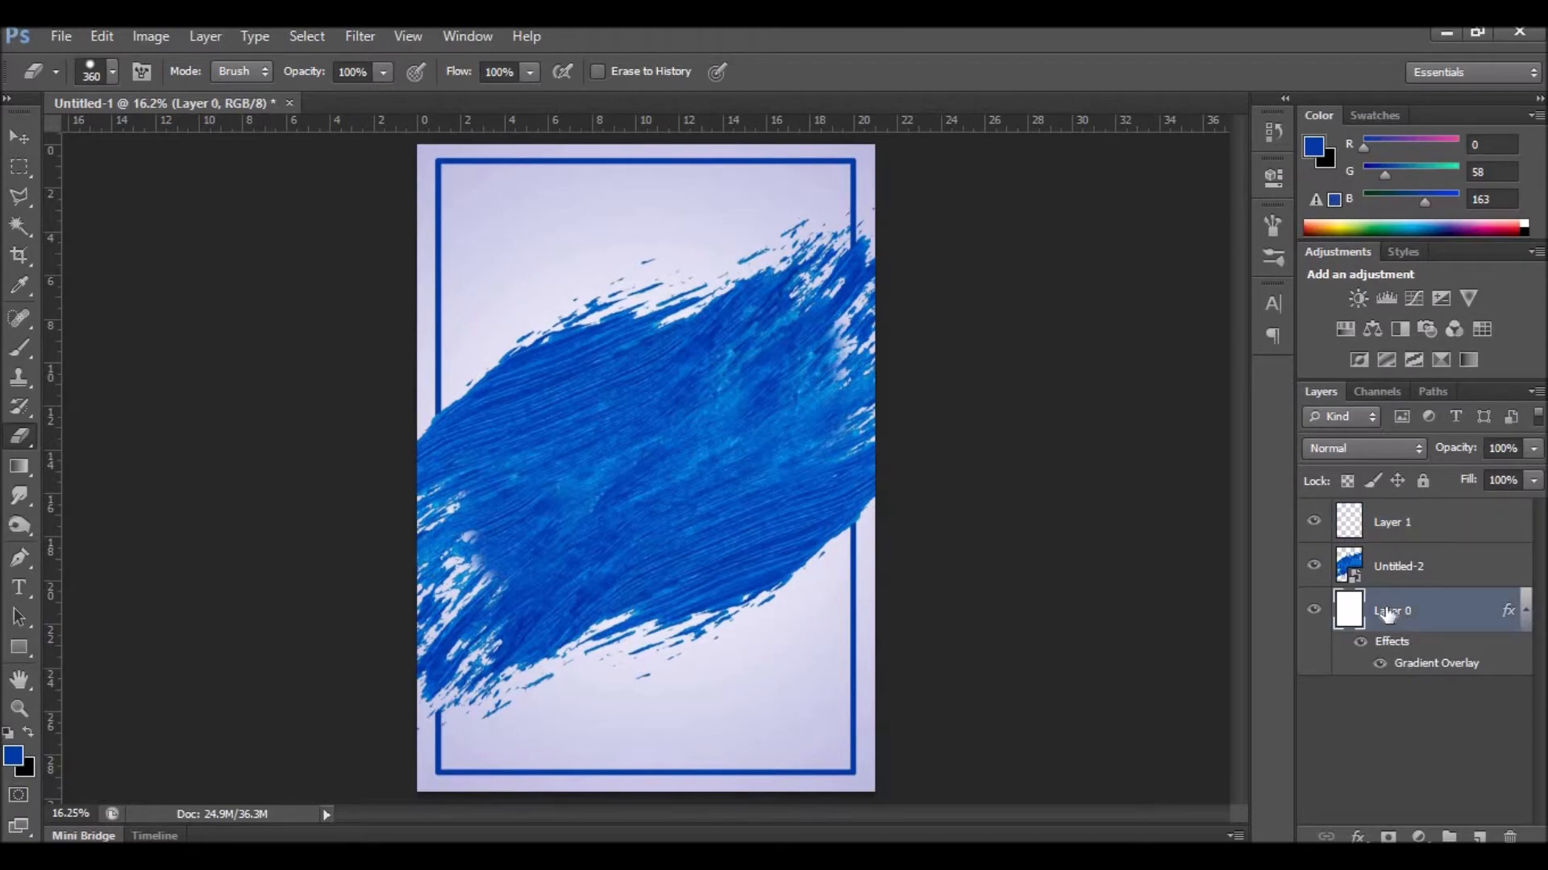
{"action": "left_click", "coordinate": [66, 44]}
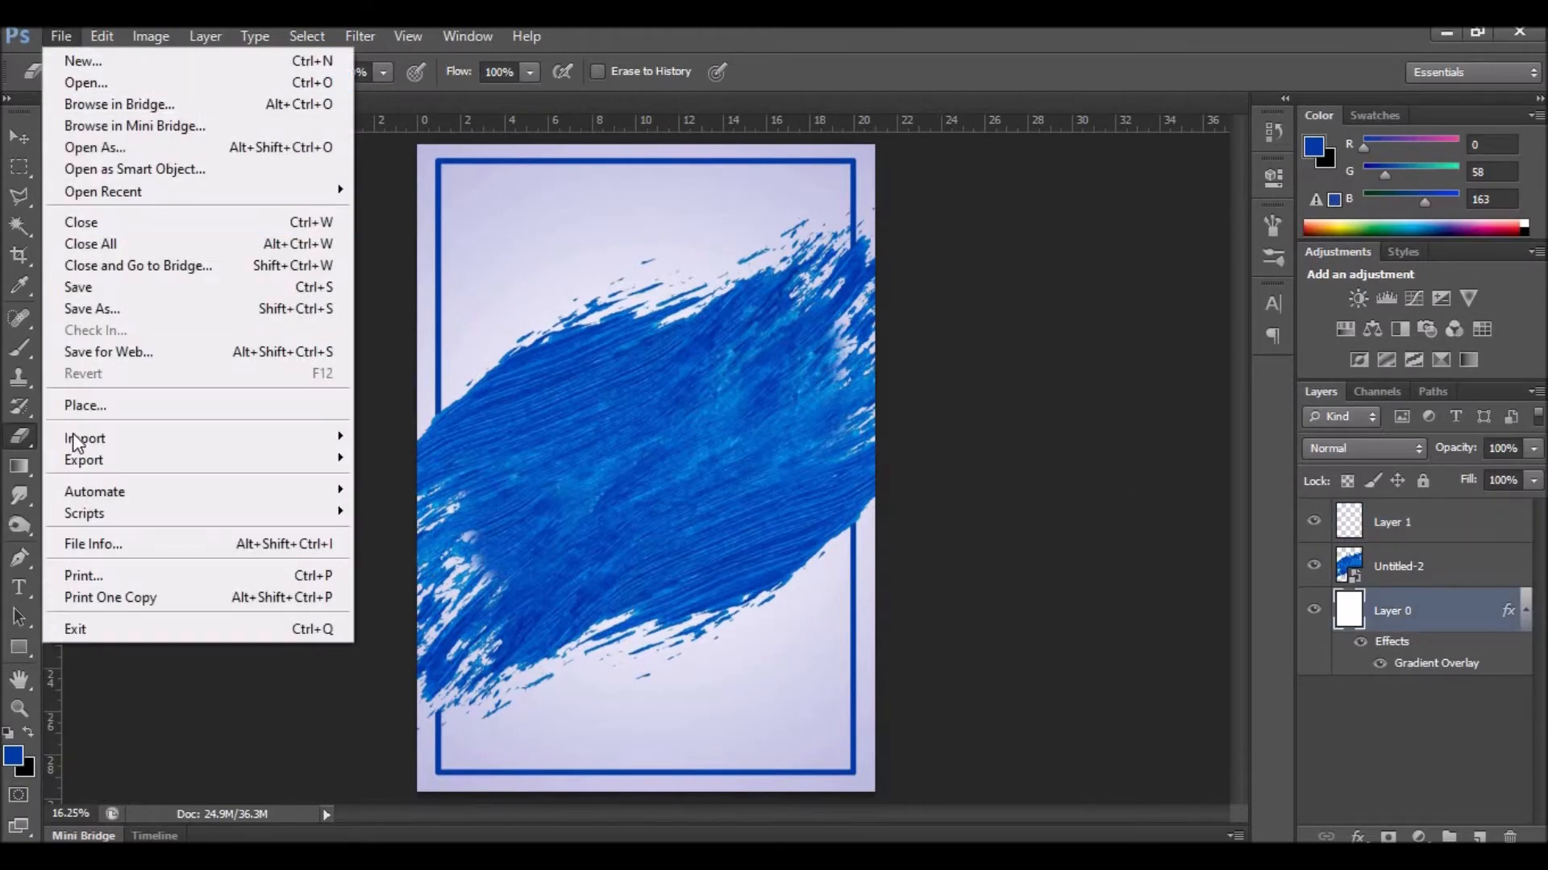
{"action": "left_click", "coordinate": [121, 406]}
{"action": "left_click", "coordinate": [546, 302]}
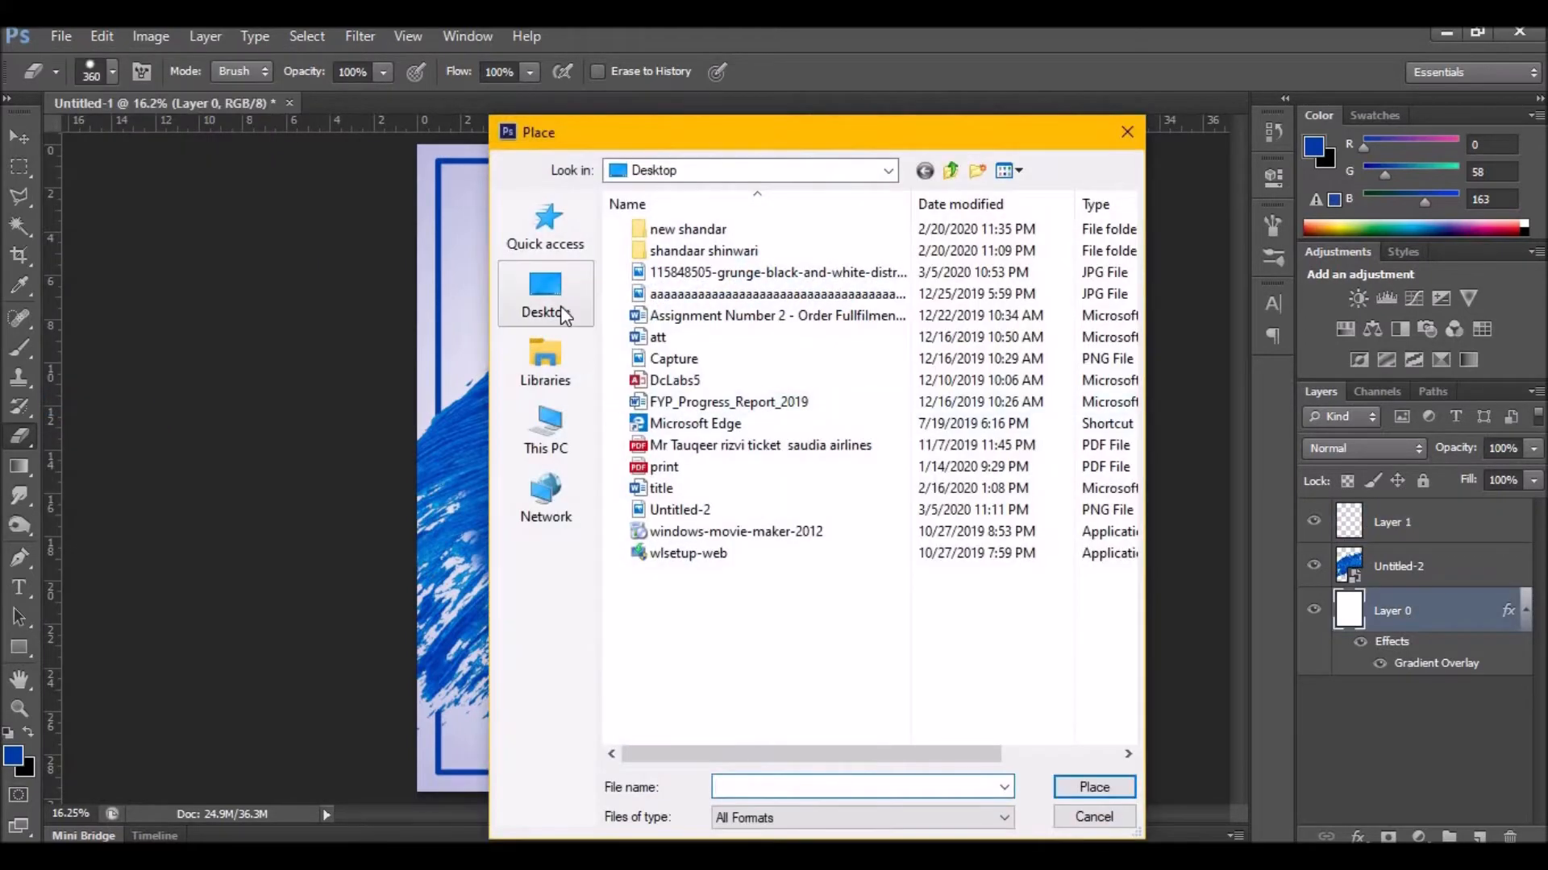
{"action": "scroll", "coordinate": [901, 318], "scroll_direction": "down", "scroll_amount": 1}
{"action": "double_click", "coordinate": [902, 317]}
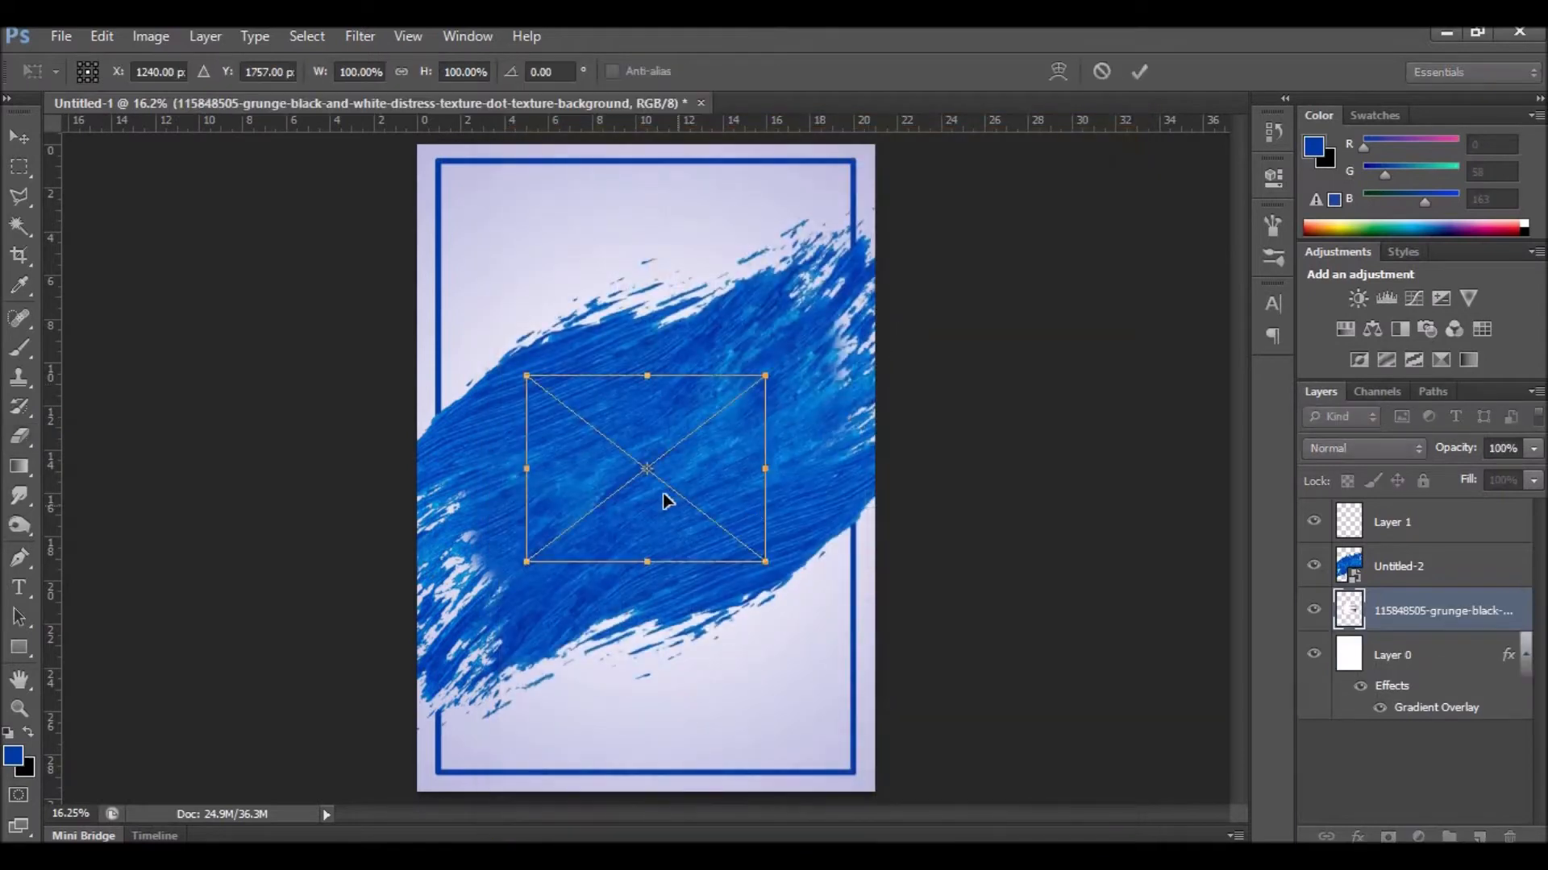
Move the dot texture to the page's lower-left corner and scale it to about 191% so it spans the page width.
{"action": "left_click_drag", "start_coordinate": [691, 525], "coordinate": [592, 695]}
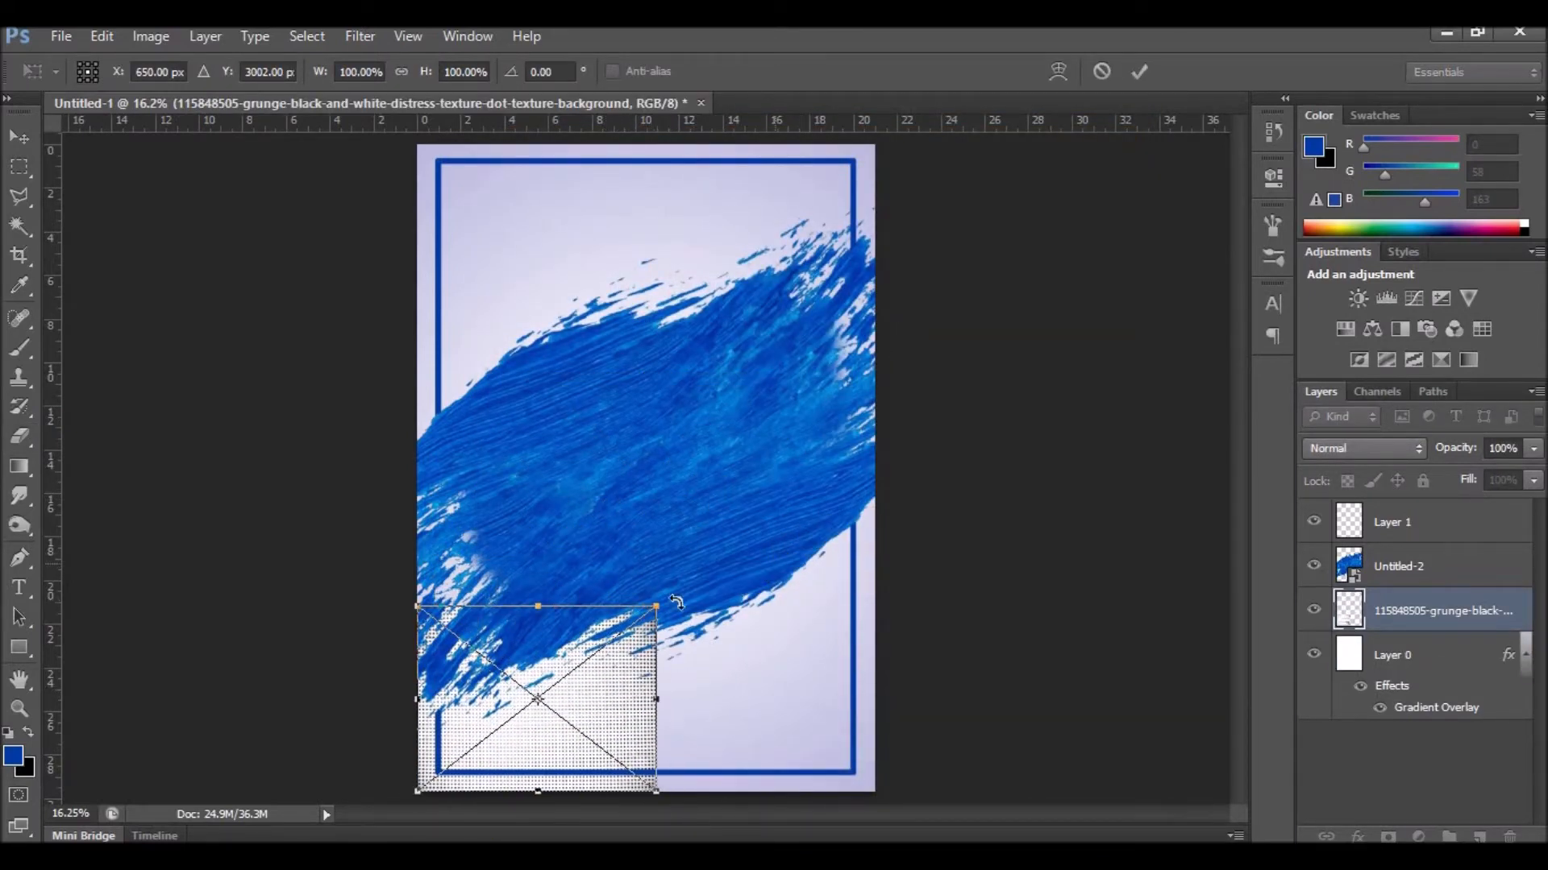
{"action": "left_click_drag", "start_coordinate": [666, 610], "coordinate": [913, 482]}
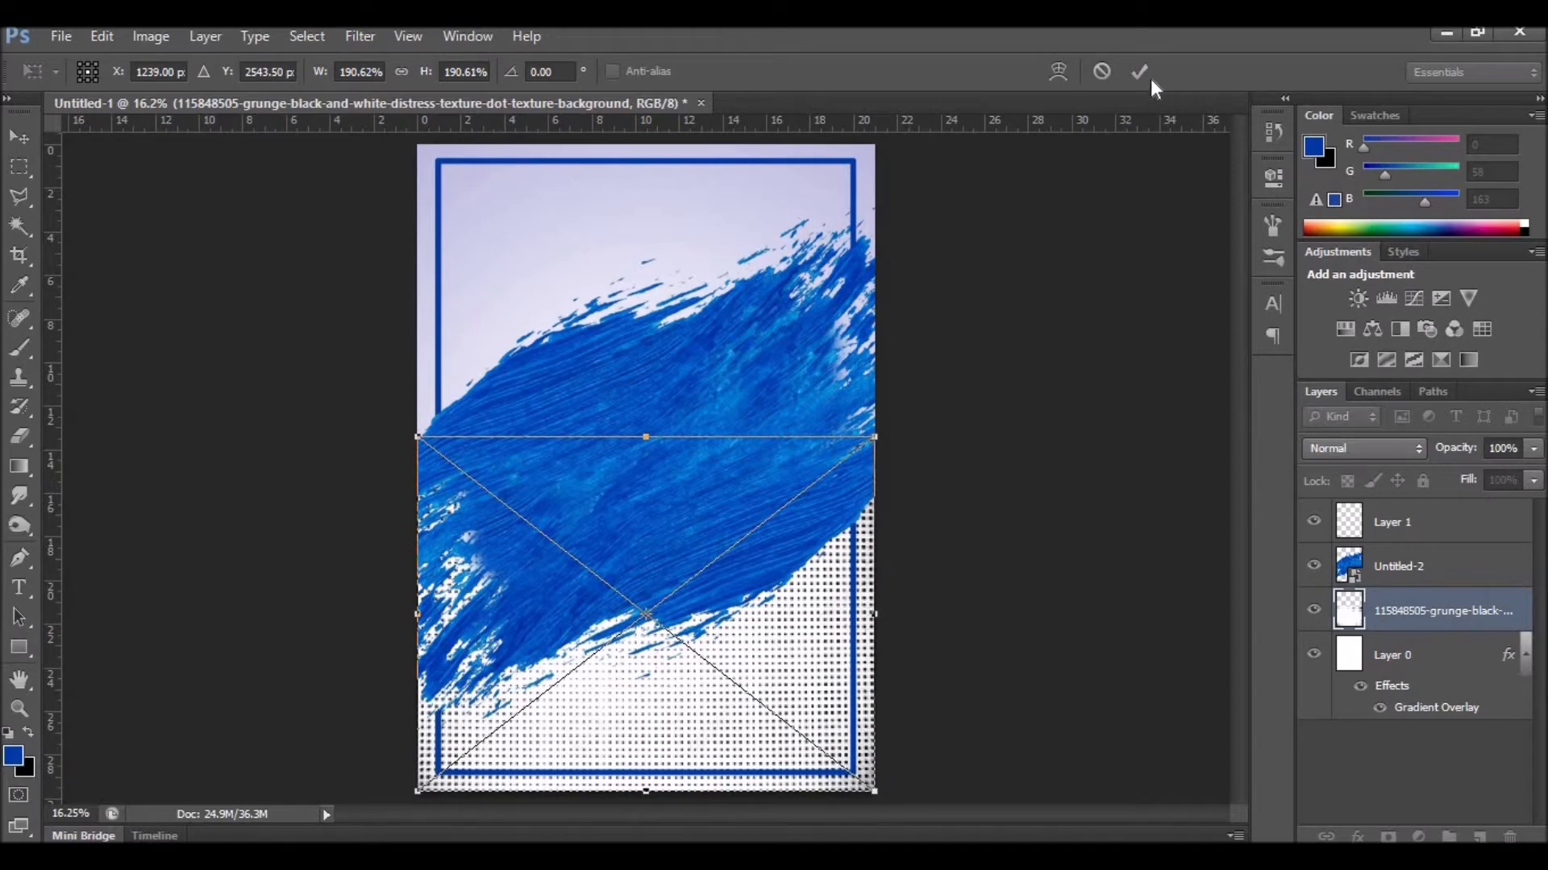
{"action": "key", "text": "e"}
Duplicate the dot texture layer and move the copy up to cover the upper half of the page.
{"action": "left_click_drag", "start_coordinate": [1457, 628], "coordinate": [1480, 837]}
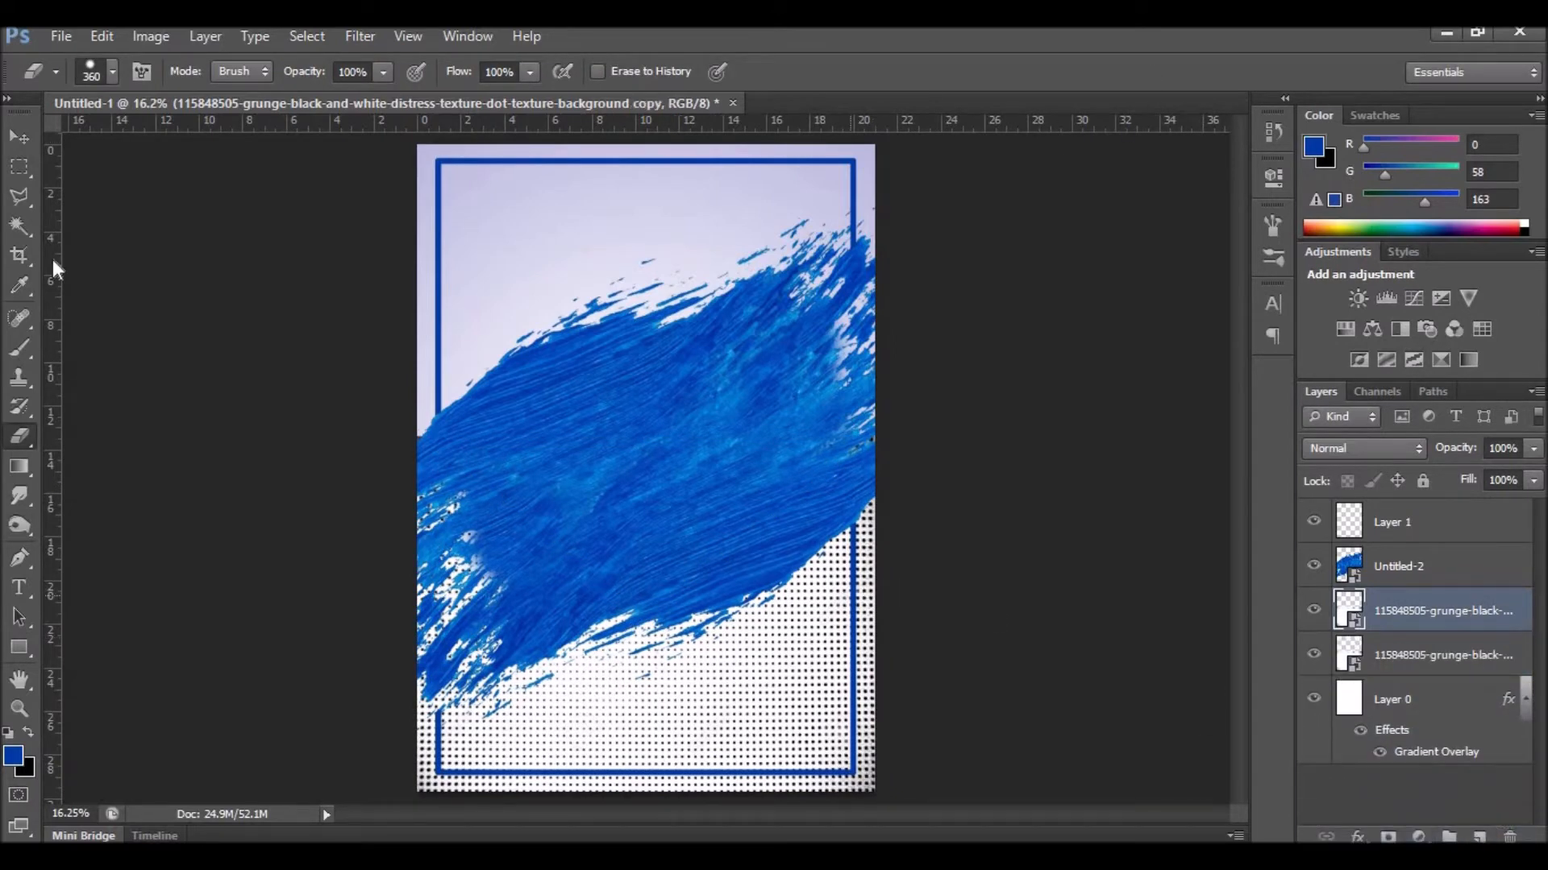
{"action": "left_click", "coordinate": [19, 137]}
{"action": "left_click_drag", "start_coordinate": [606, 372], "coordinate": [630, 211]}
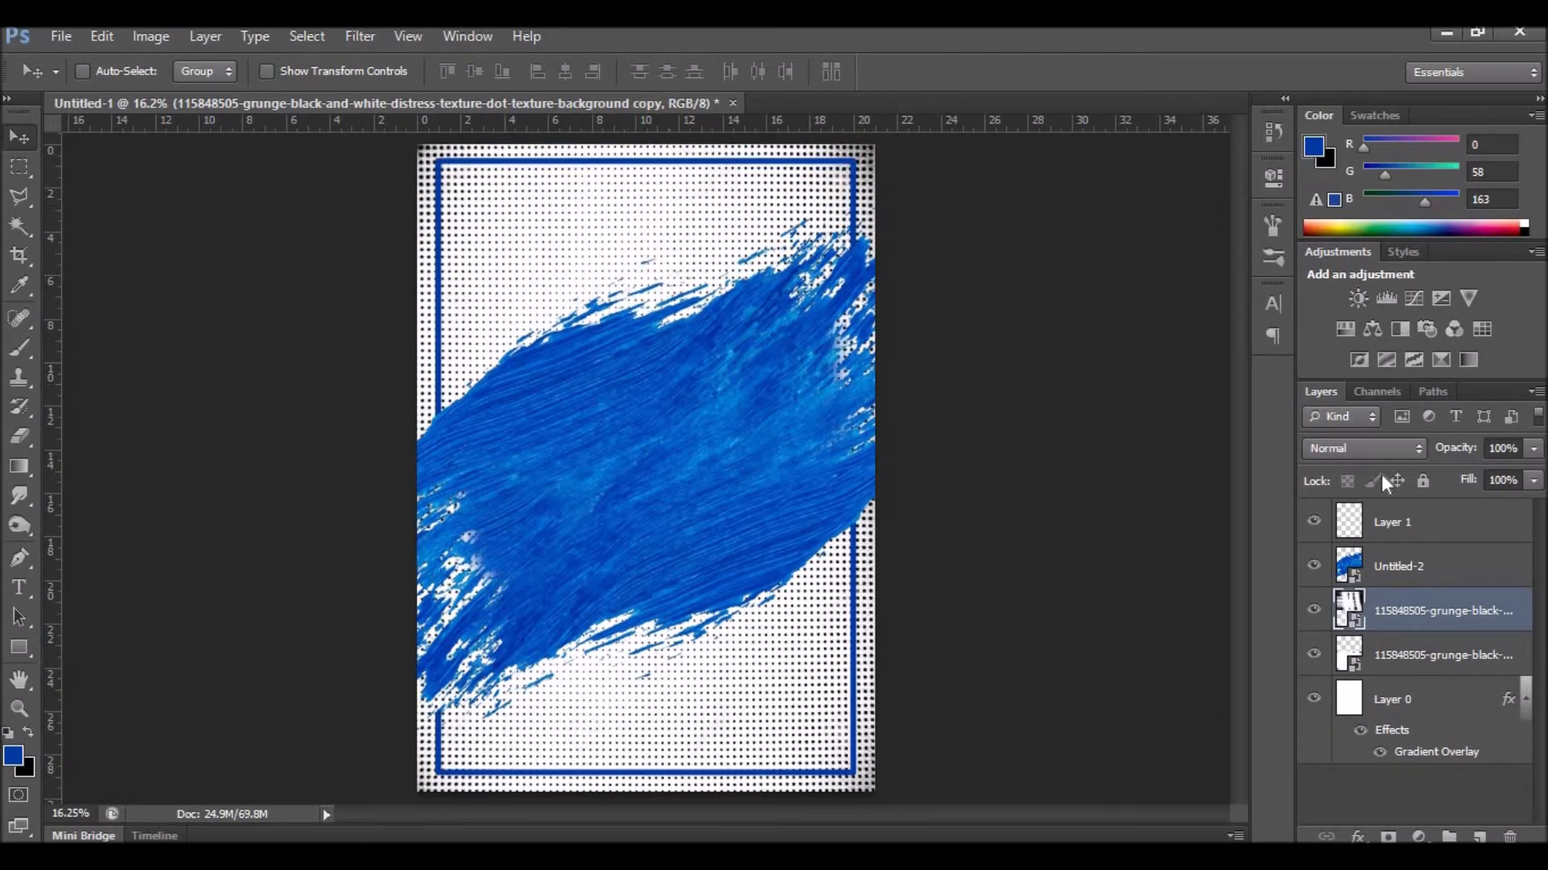
Merge the two dot texture layers into one.
{"action": "double_click", "coordinate": [1406, 657]}
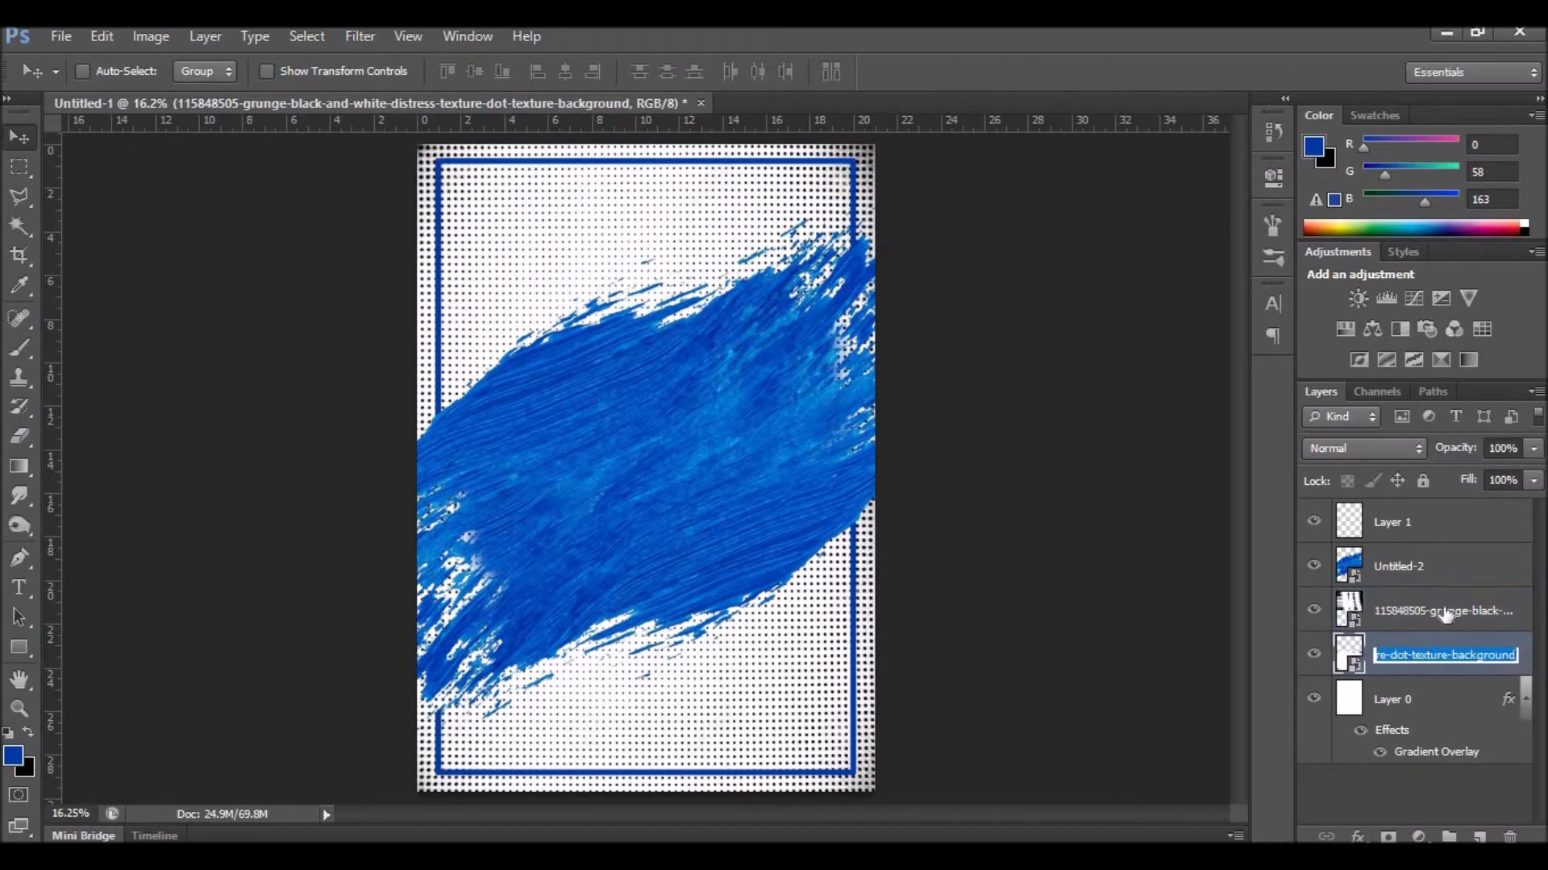
{"action": "left_click", "coordinate": [1460, 610], "text": "ctrl"}
{"action": "right_click", "coordinate": [1438, 657]}
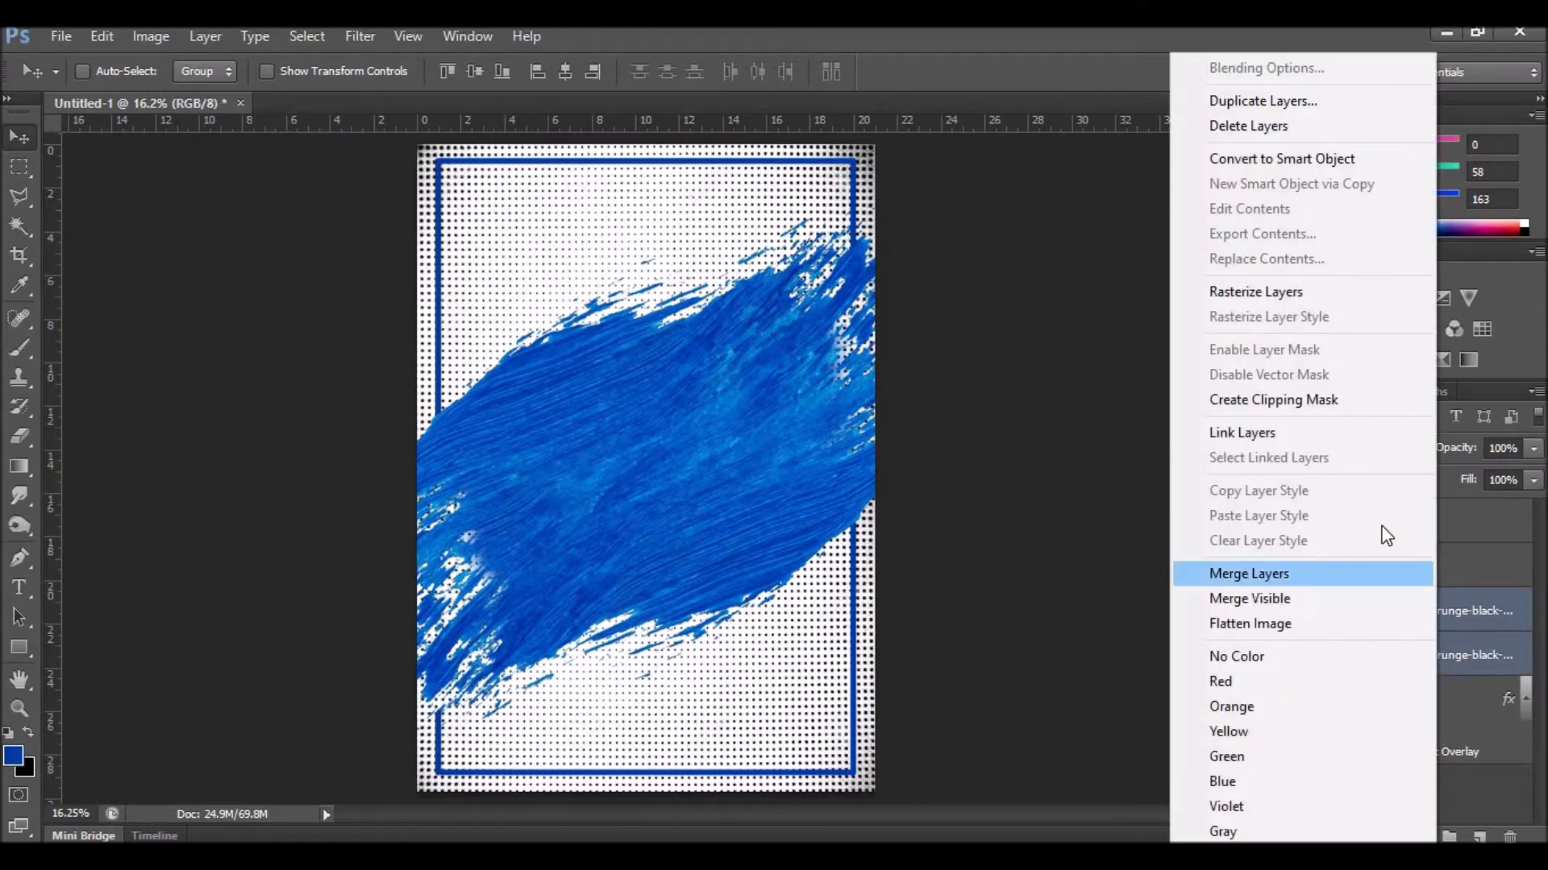
{"action": "left_click", "coordinate": [1298, 574]}
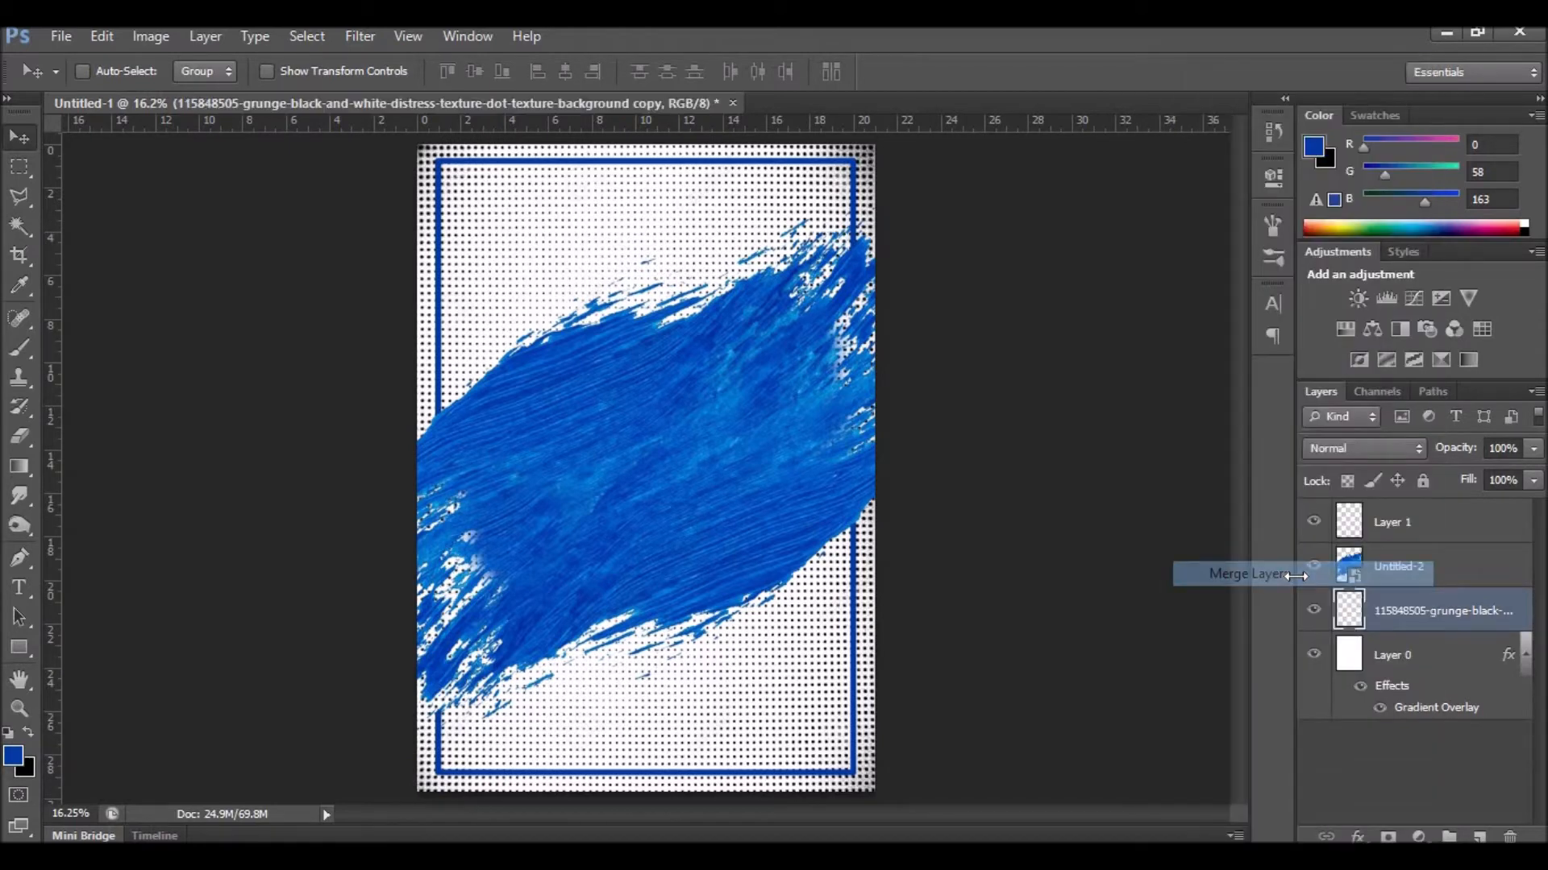
Set the merged dot texture layer to Soft Light blending with 72% opacity.
{"action": "left_click", "coordinate": [1332, 446]}
{"action": "left_click", "coordinate": [1324, 324]}
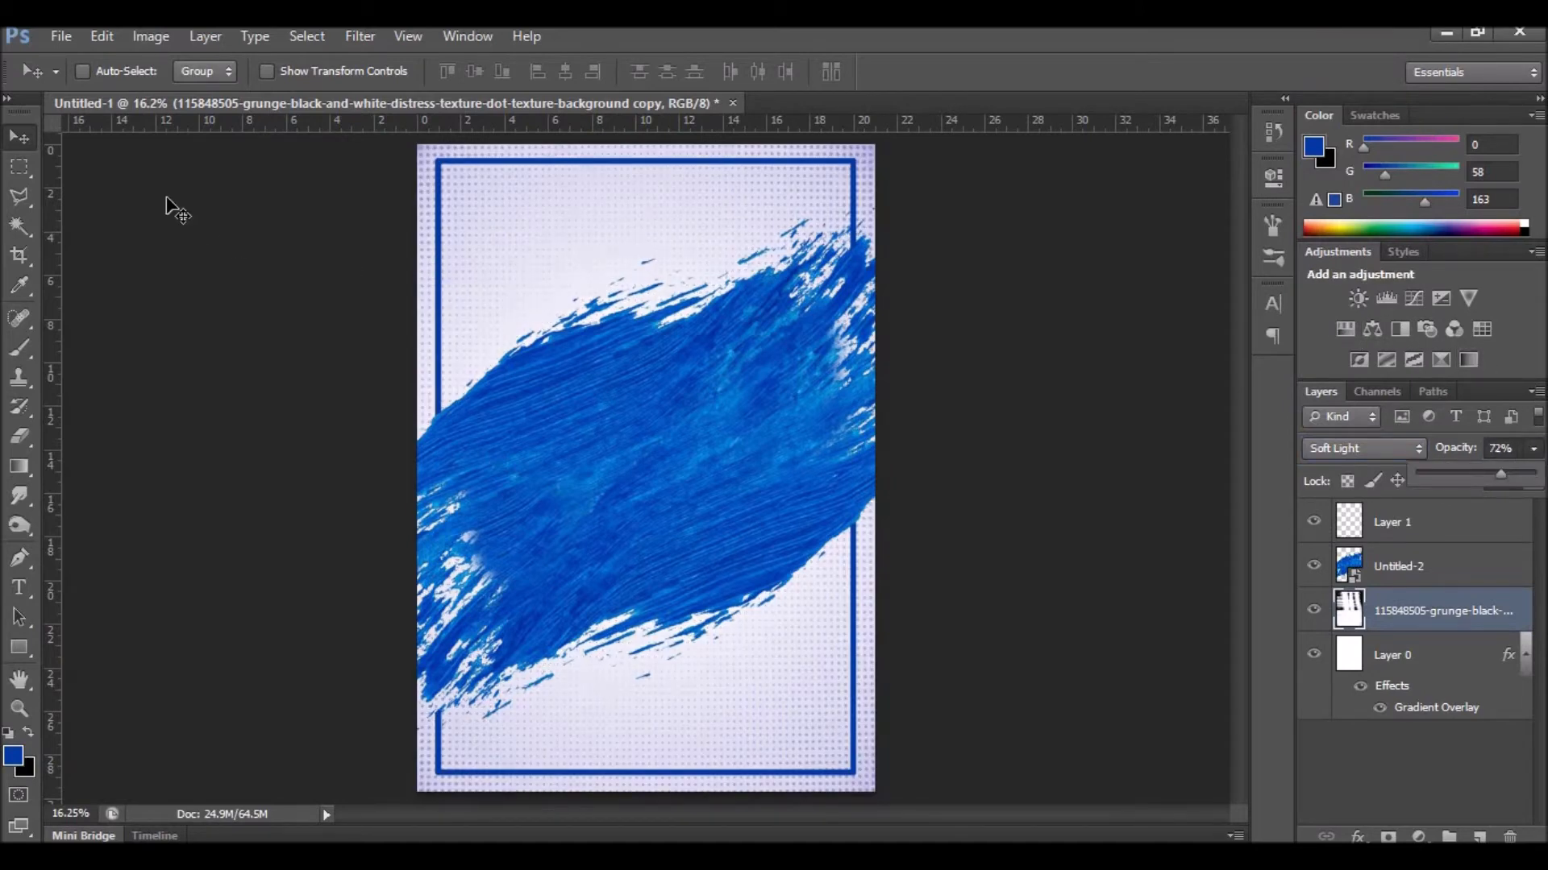
{"action": "left_click", "coordinate": [22, 145]}
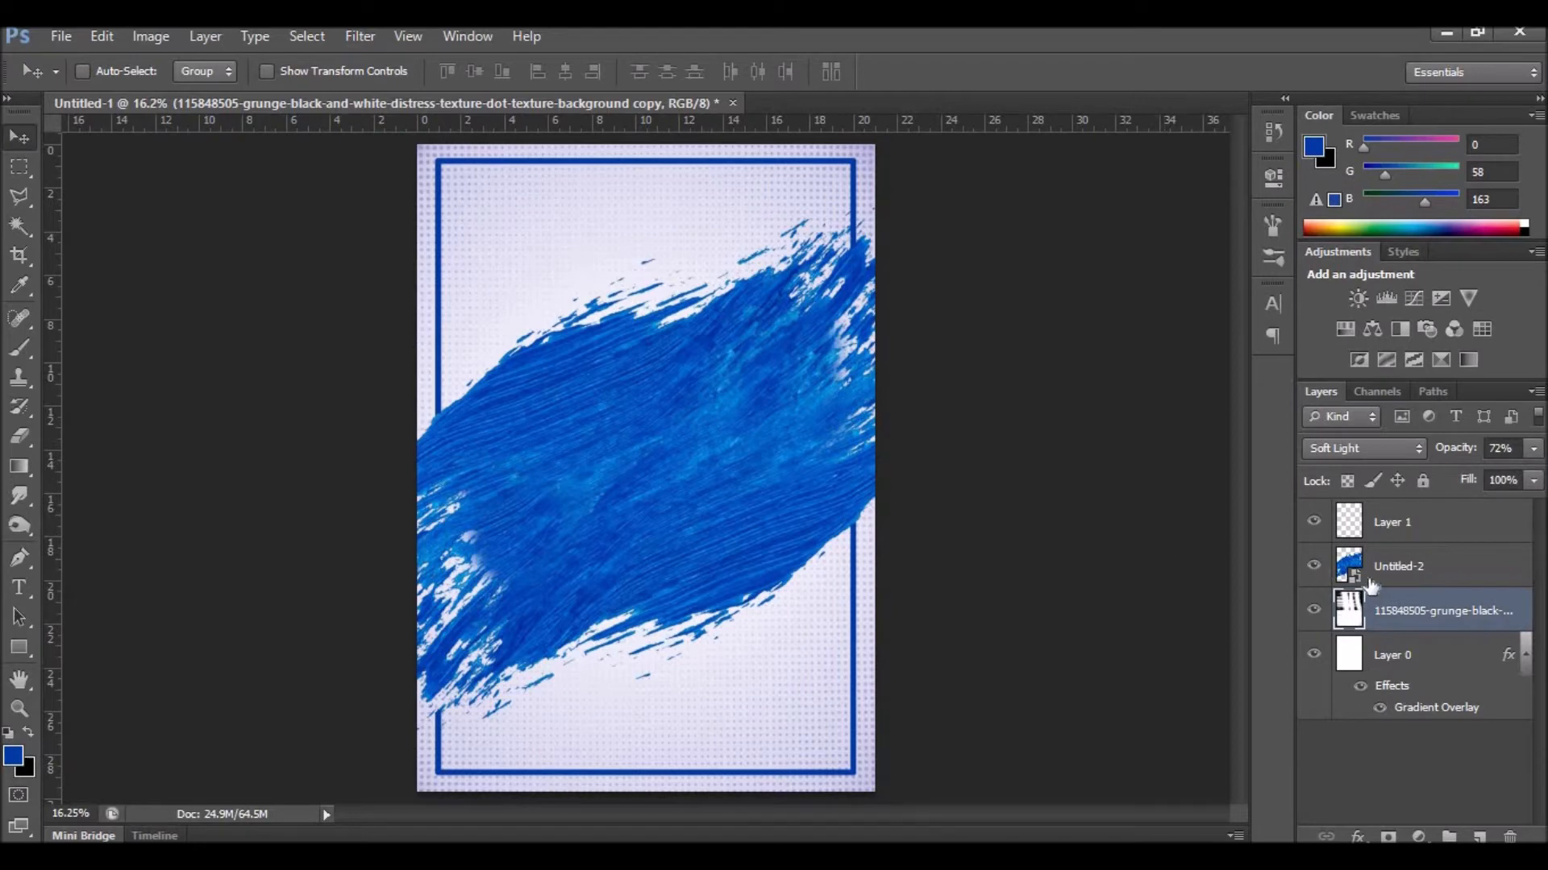
Add the heading text "MUSIC" in white Bebas at 133.28 pt on the blue paint stroke, above the frame layer.
{"action": "left_click", "coordinate": [1401, 525]}
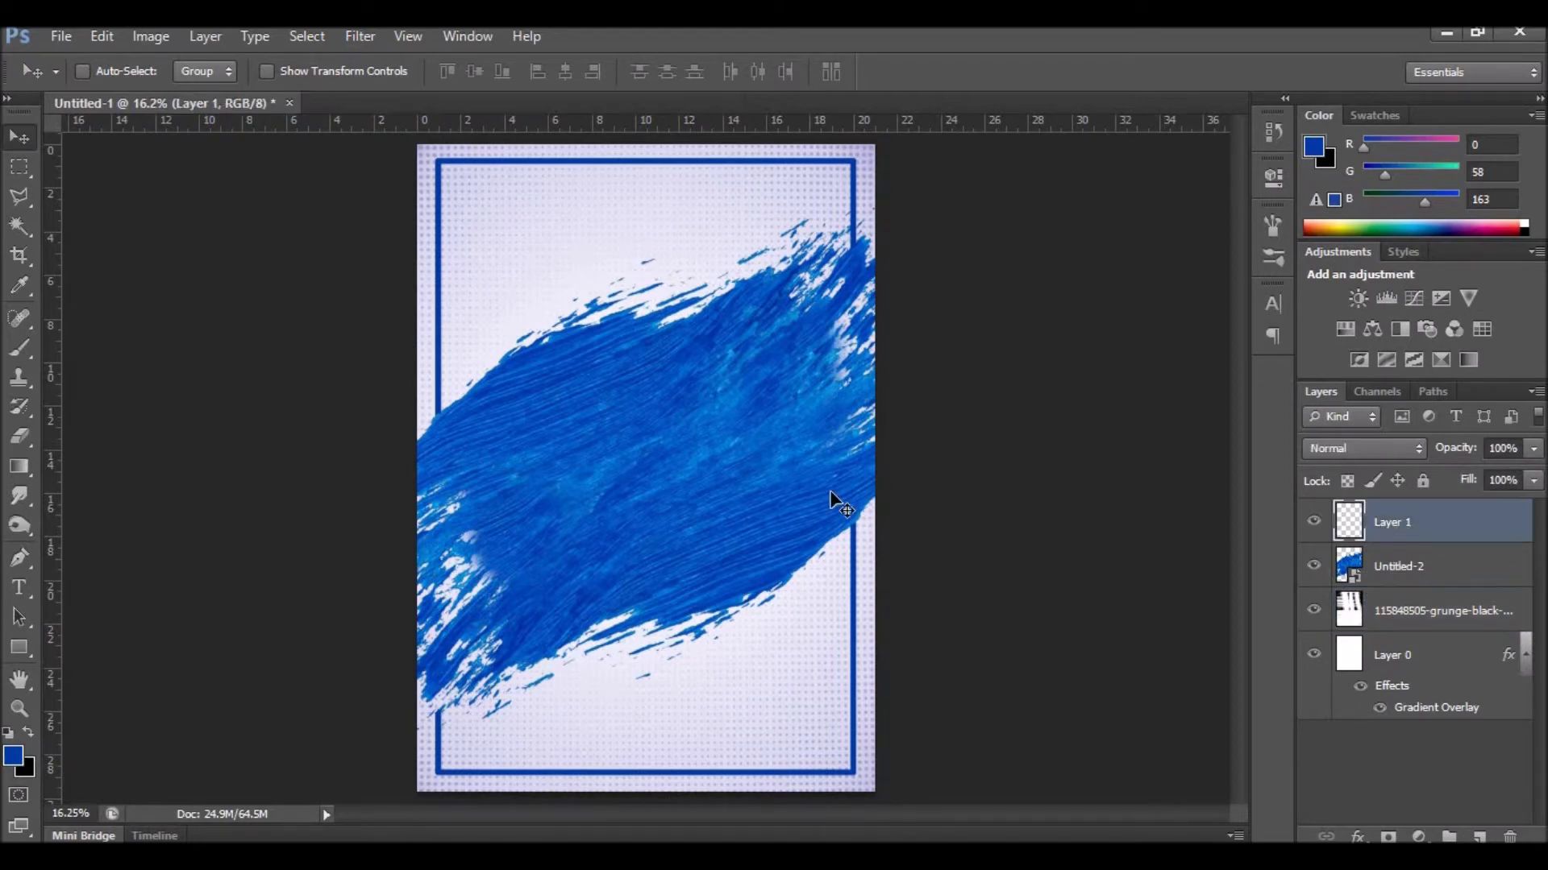
{"action": "left_click", "coordinate": [22, 586]}
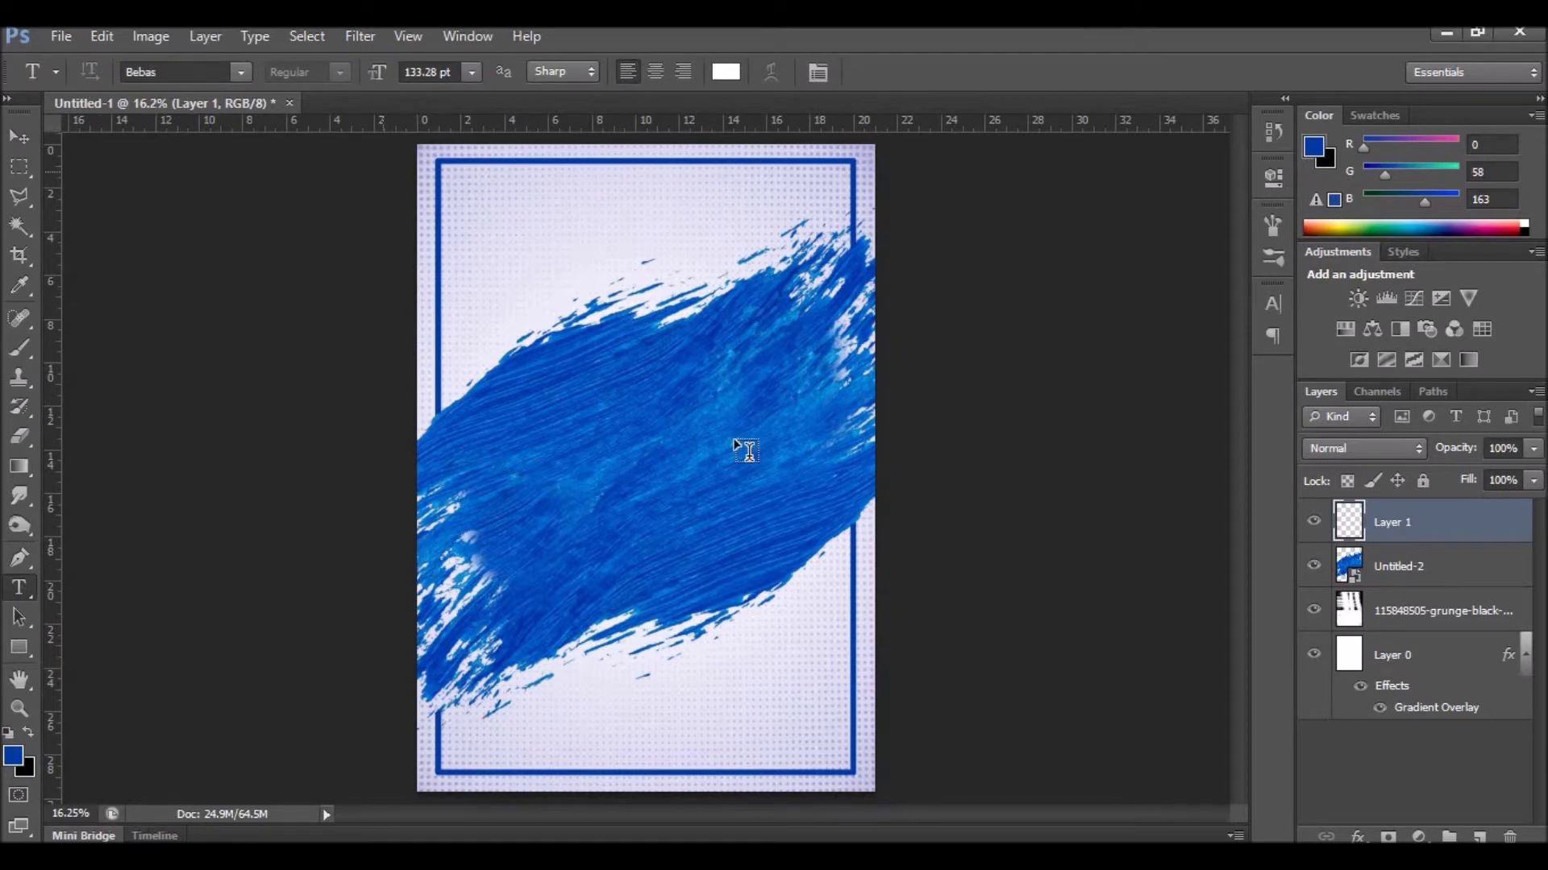
{"action": "left_click", "coordinate": [556, 447]}
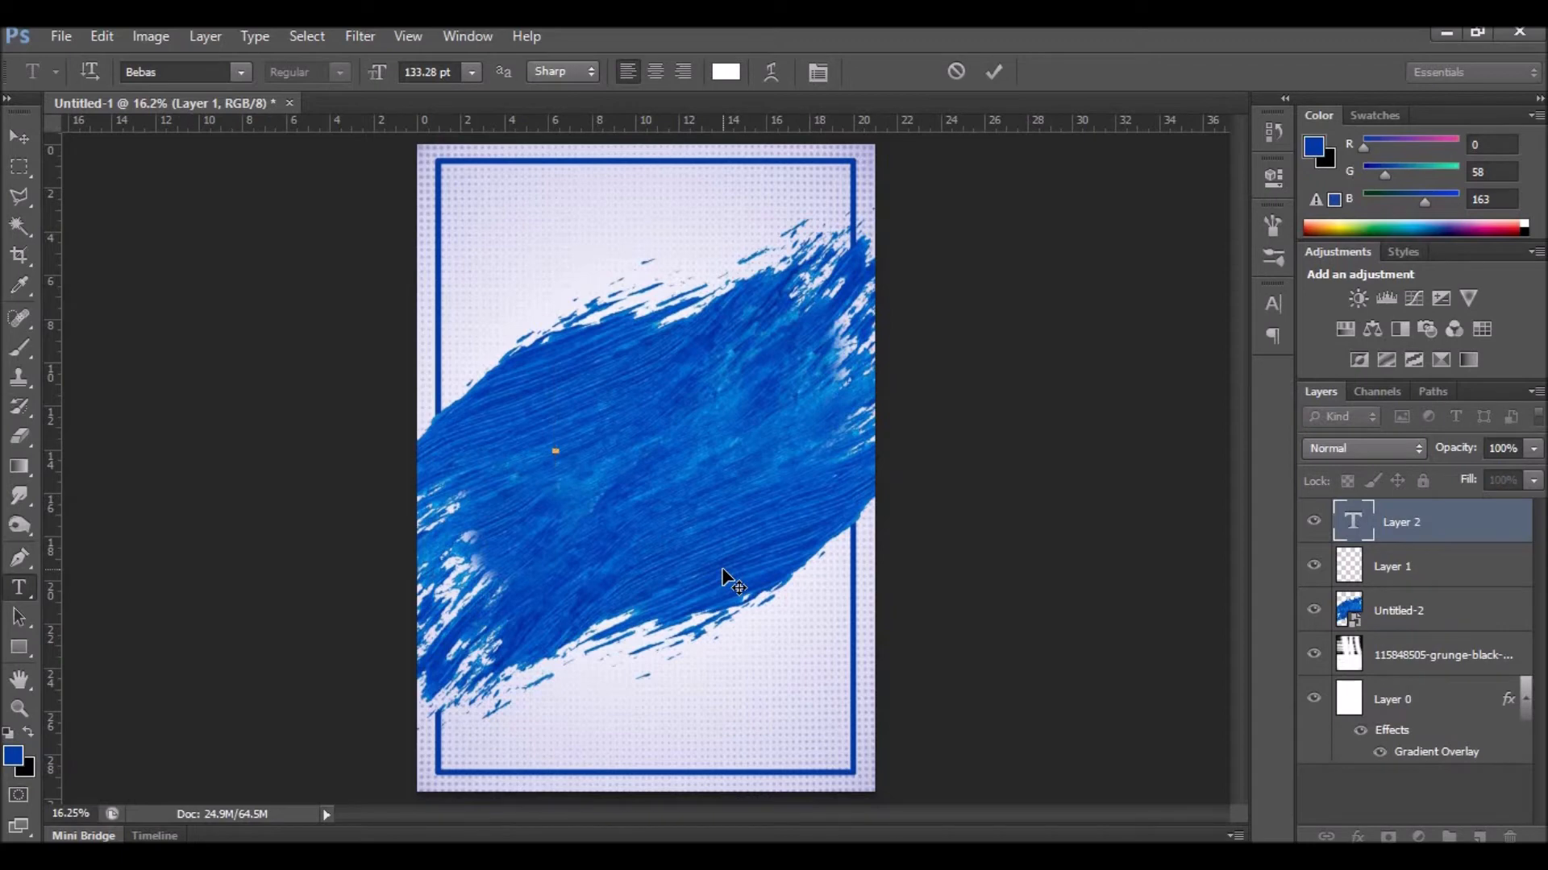
{"action": "type", "text": "MUSIC"}
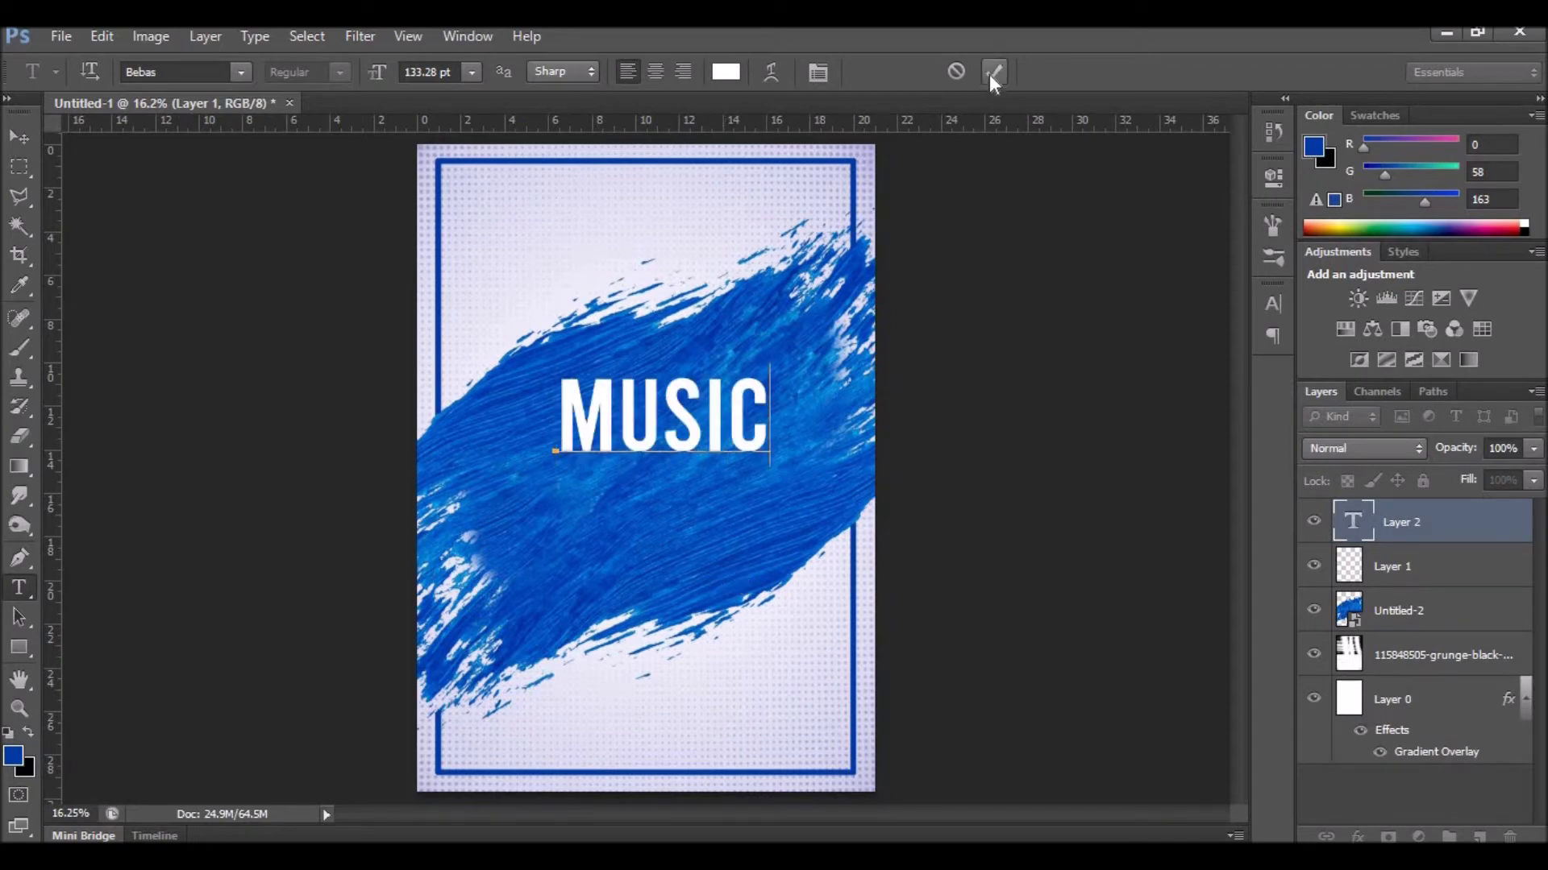
{"action": "left_click", "coordinate": [993, 72]}
Enlarge the MUSIC heading slightly and move it to the middle of the paint stroke.
{"action": "left_click", "coordinate": [20, 137]}
{"action": "left_click_drag", "start_coordinate": [624, 437], "coordinate": [581, 485]}
{"action": "key", "text": "ctrl+t"}
{"action": "mouse_move", "coordinate": [731, 413]}
{"action": "left_mouse_down"}
{"action": "mouse_move", "coordinate": [770, 387]}
{"action": "mouse_move", "coordinate": [756, 400]}
{"action": "left_mouse_up"}
{"action": "left_click", "coordinate": [1139, 71]}
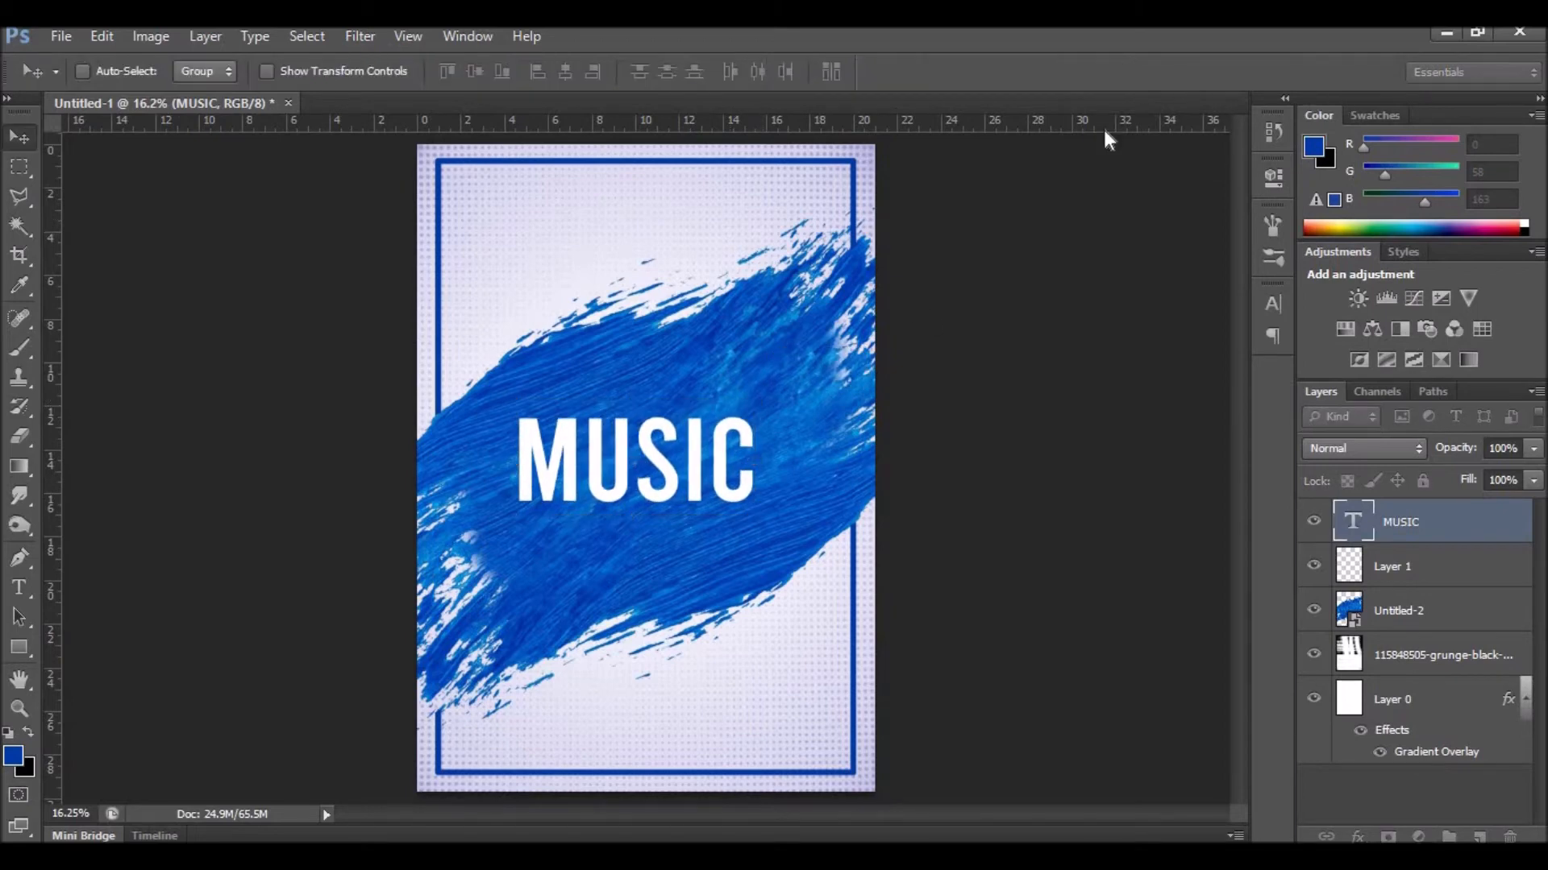
{"action": "left_click_drag", "start_coordinate": [624, 466], "coordinate": [644, 449]}
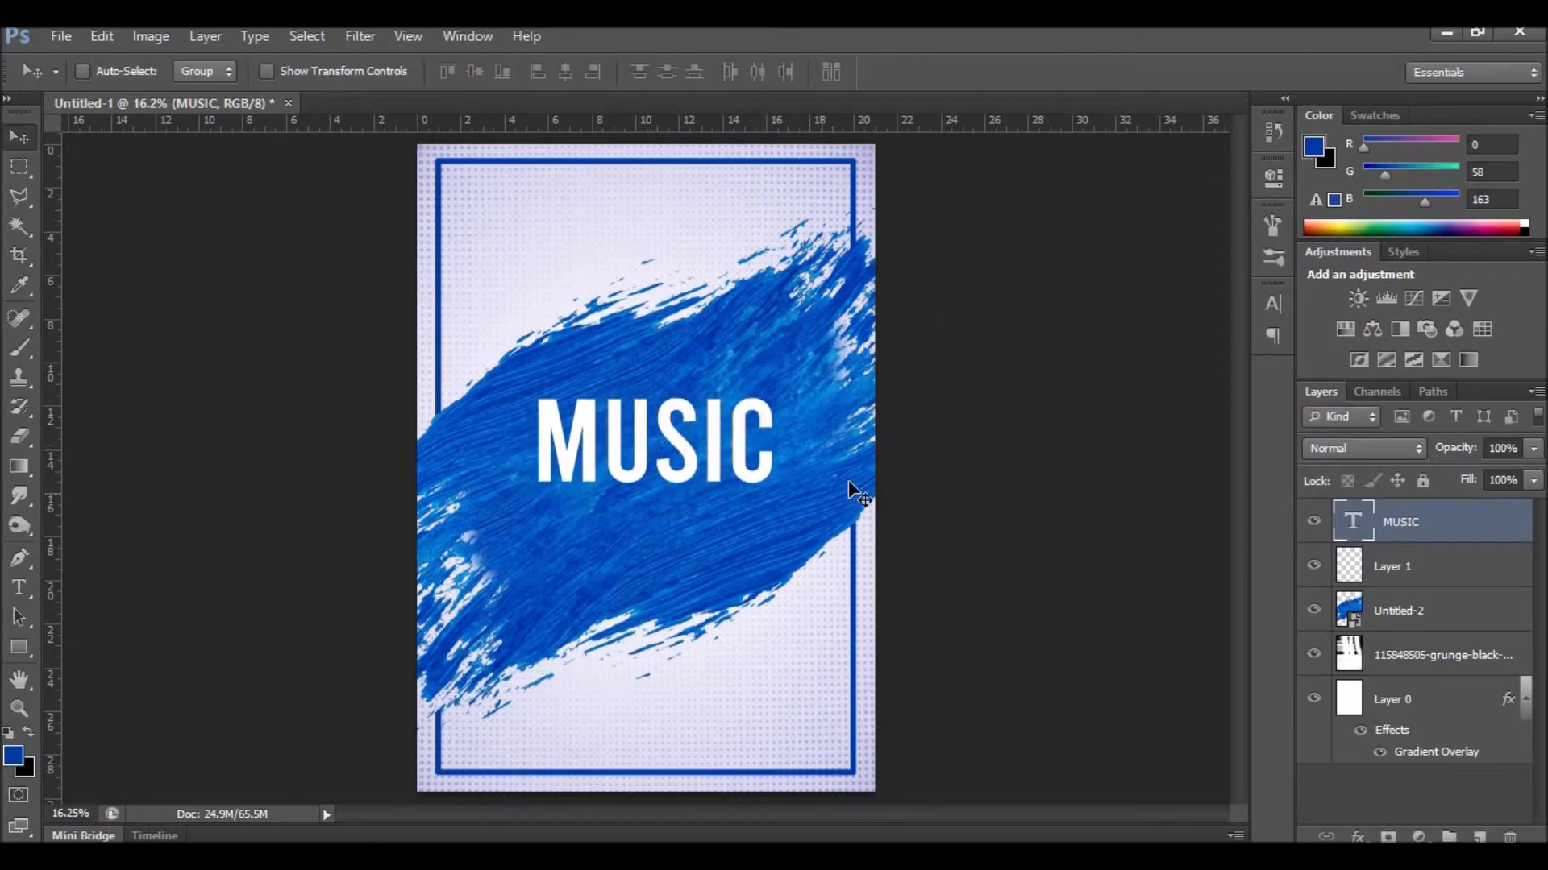
Add a drop shadow to the MUSIC heading with a distance of 28 px and a slightly larger size.
{"action": "right_click", "coordinate": [1458, 515]}
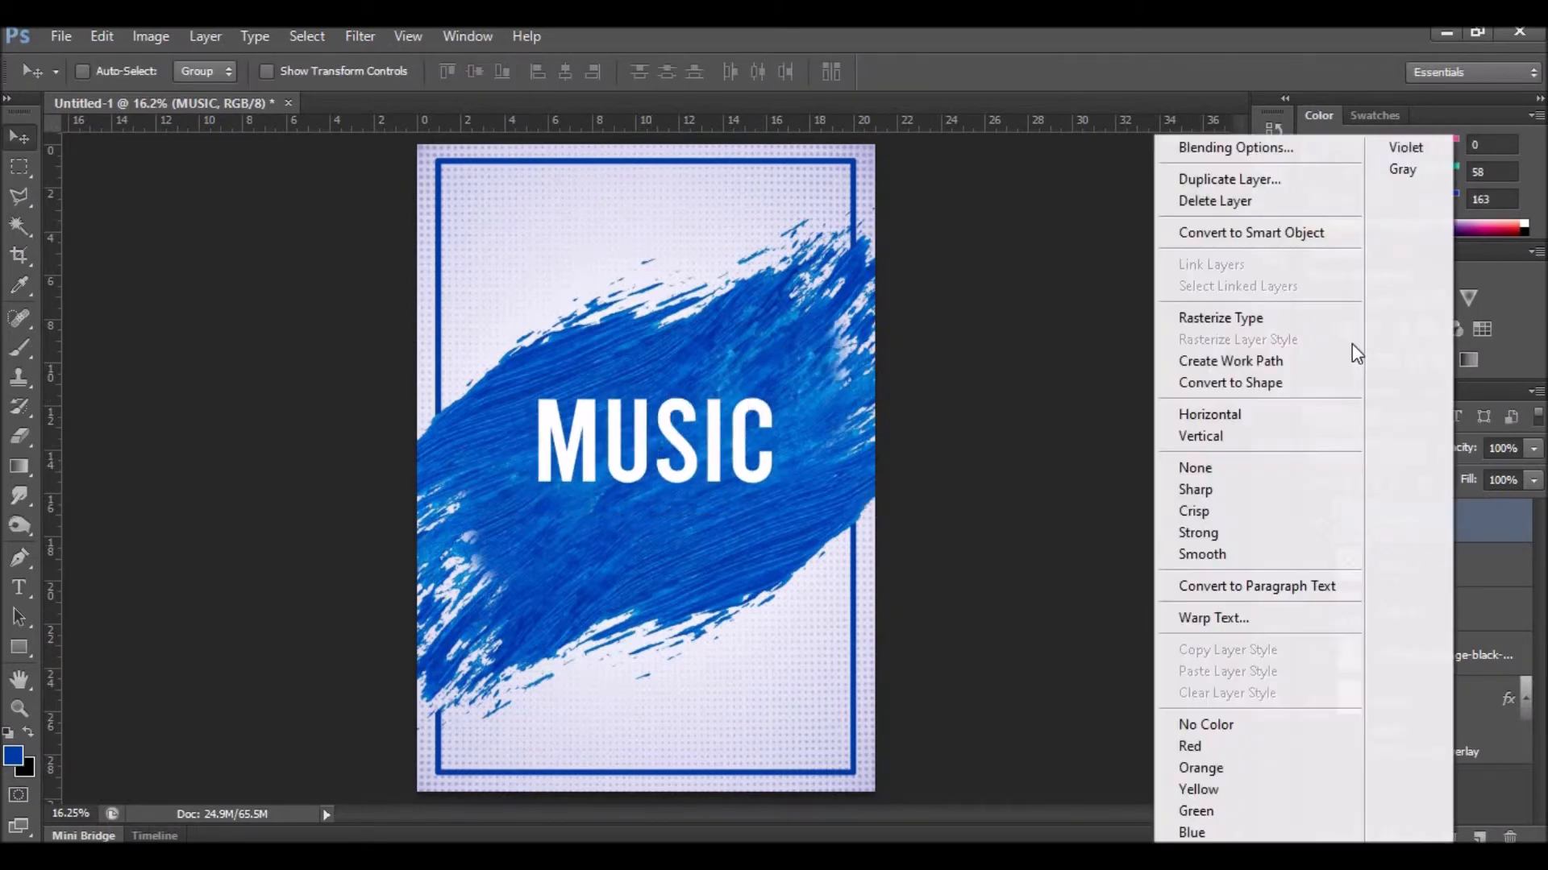
{"action": "left_click", "coordinate": [1282, 148]}
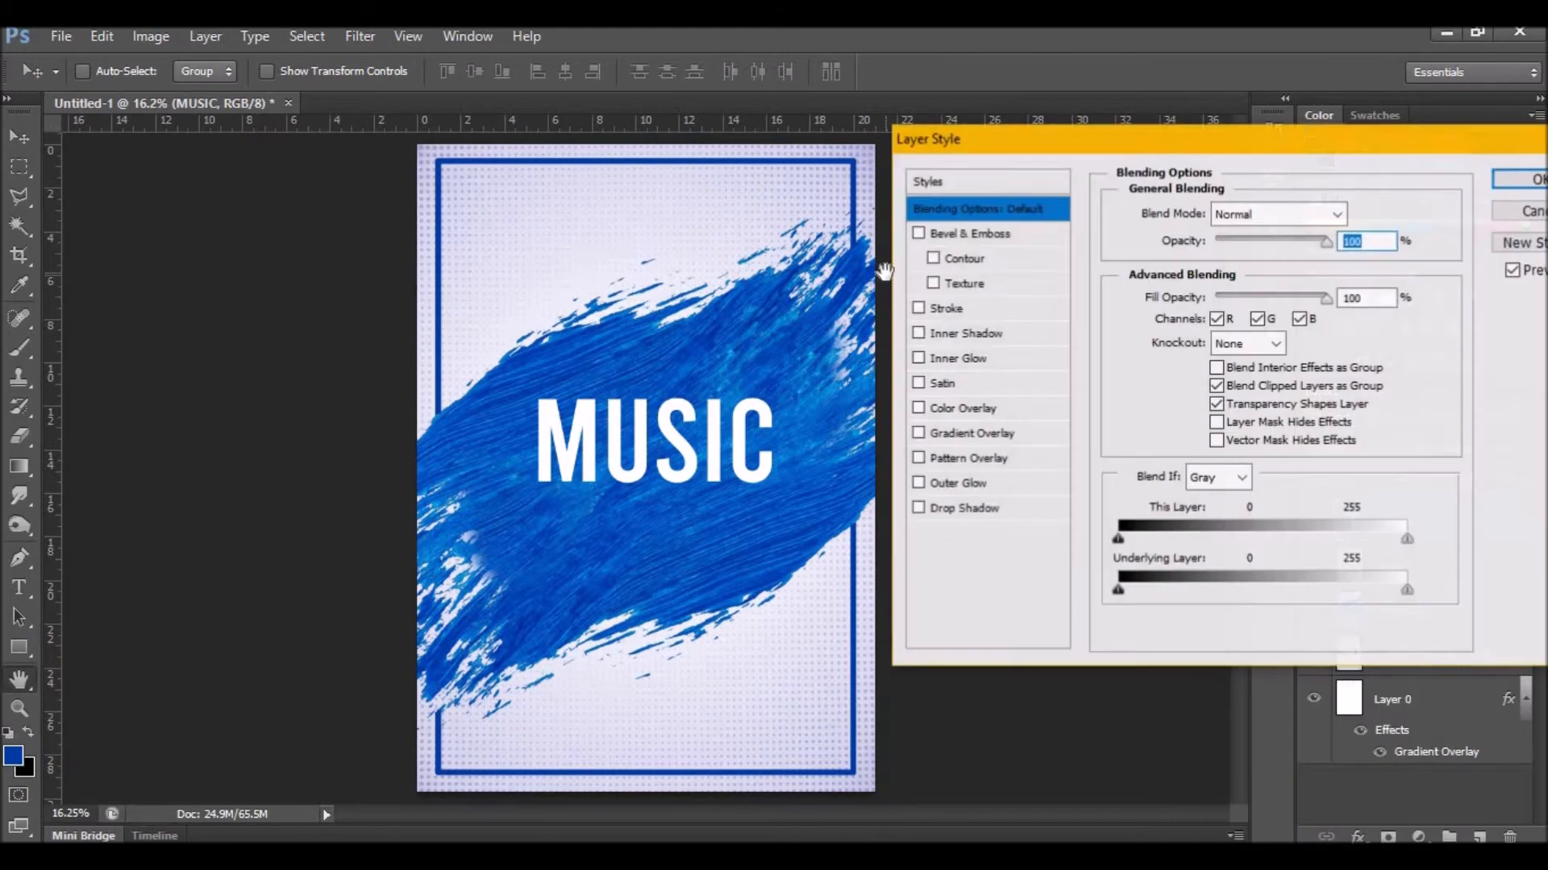
{"action": "left_click", "coordinate": [974, 509]}
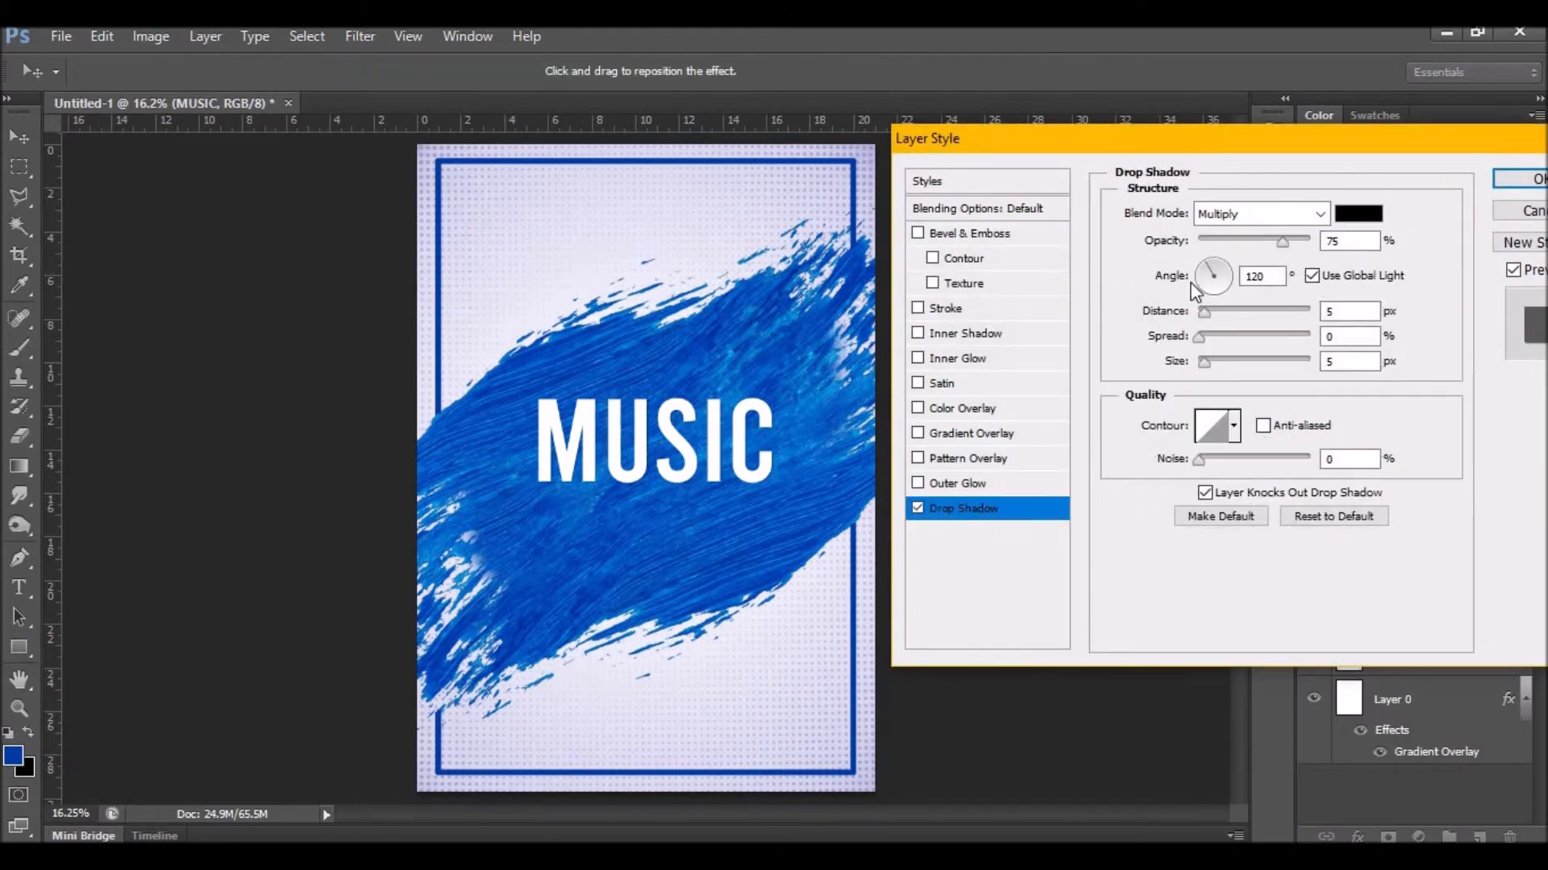
{"action": "left_click_drag", "start_coordinate": [1203, 308], "coordinate": [1232, 313]}
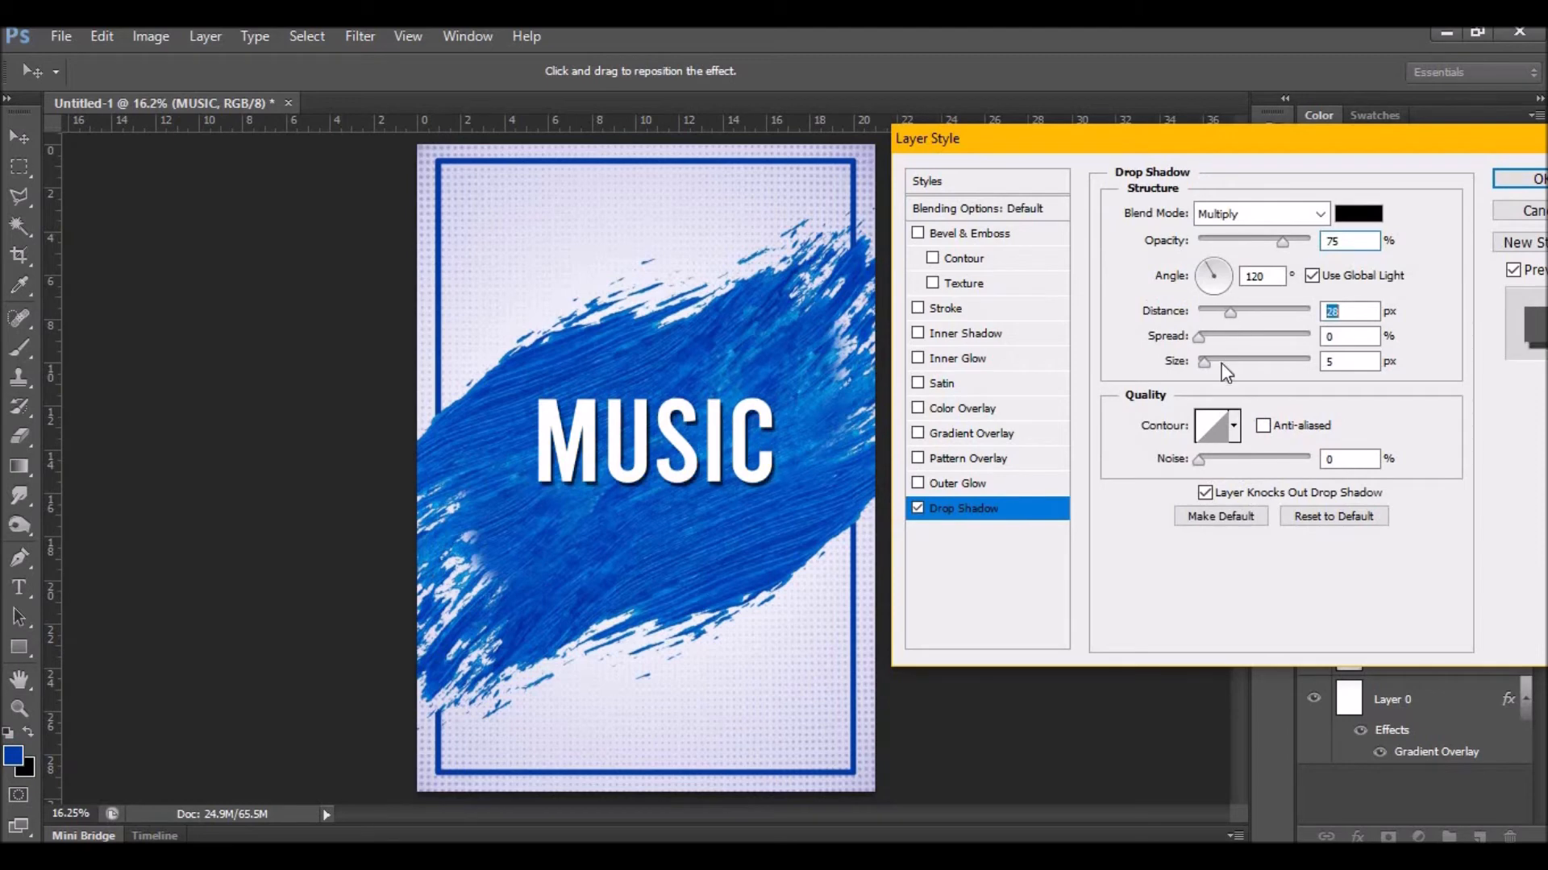
{"action": "left_click_drag", "start_coordinate": [1217, 369], "coordinate": [1221, 366]}
{"action": "left_click", "coordinate": [1520, 179]}
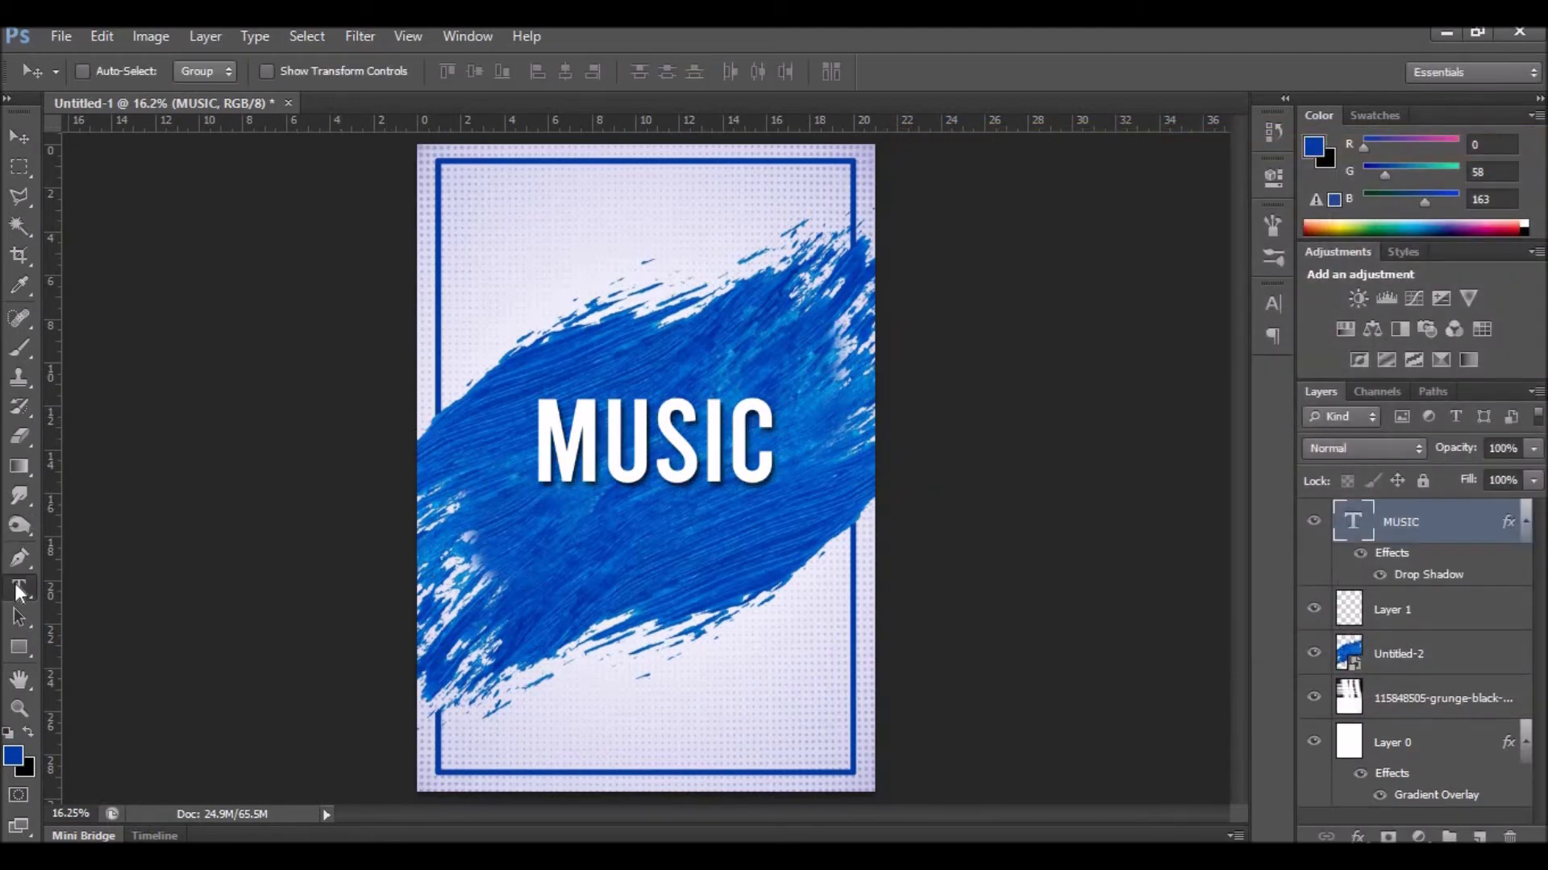
Nudge the MUSIC heading into a horizontally centred position on the paint stroke.
{"action": "left_click", "coordinate": [18, 590]}
{"action": "left_click", "coordinate": [18, 138]}
{"action": "left_click_drag", "start_coordinate": [632, 432], "coordinate": [623, 431]}
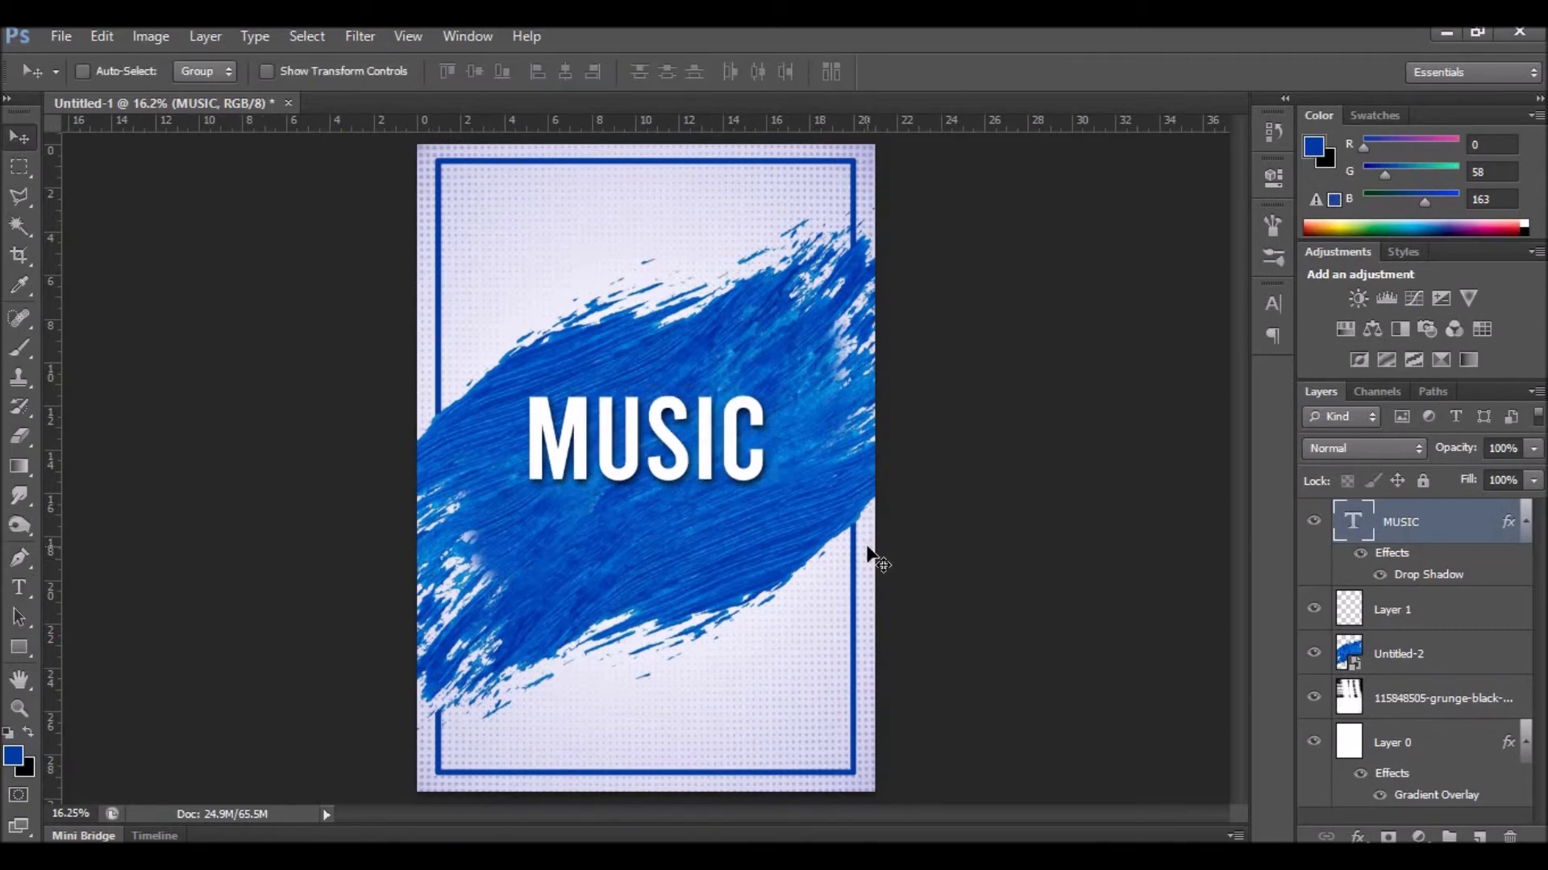
{"action": "key", "text": "shift+Down"}
{"action": "key", "text": "shift+Down"}
{"action": "key", "text": "shift+Right"}
{"action": "key", "text": "shift+Down"}
{"action": "key", "text": "shift+Right"}
{"action": "key", "text": "shift+Right"}
{"action": "key", "text": "shift+Left"}
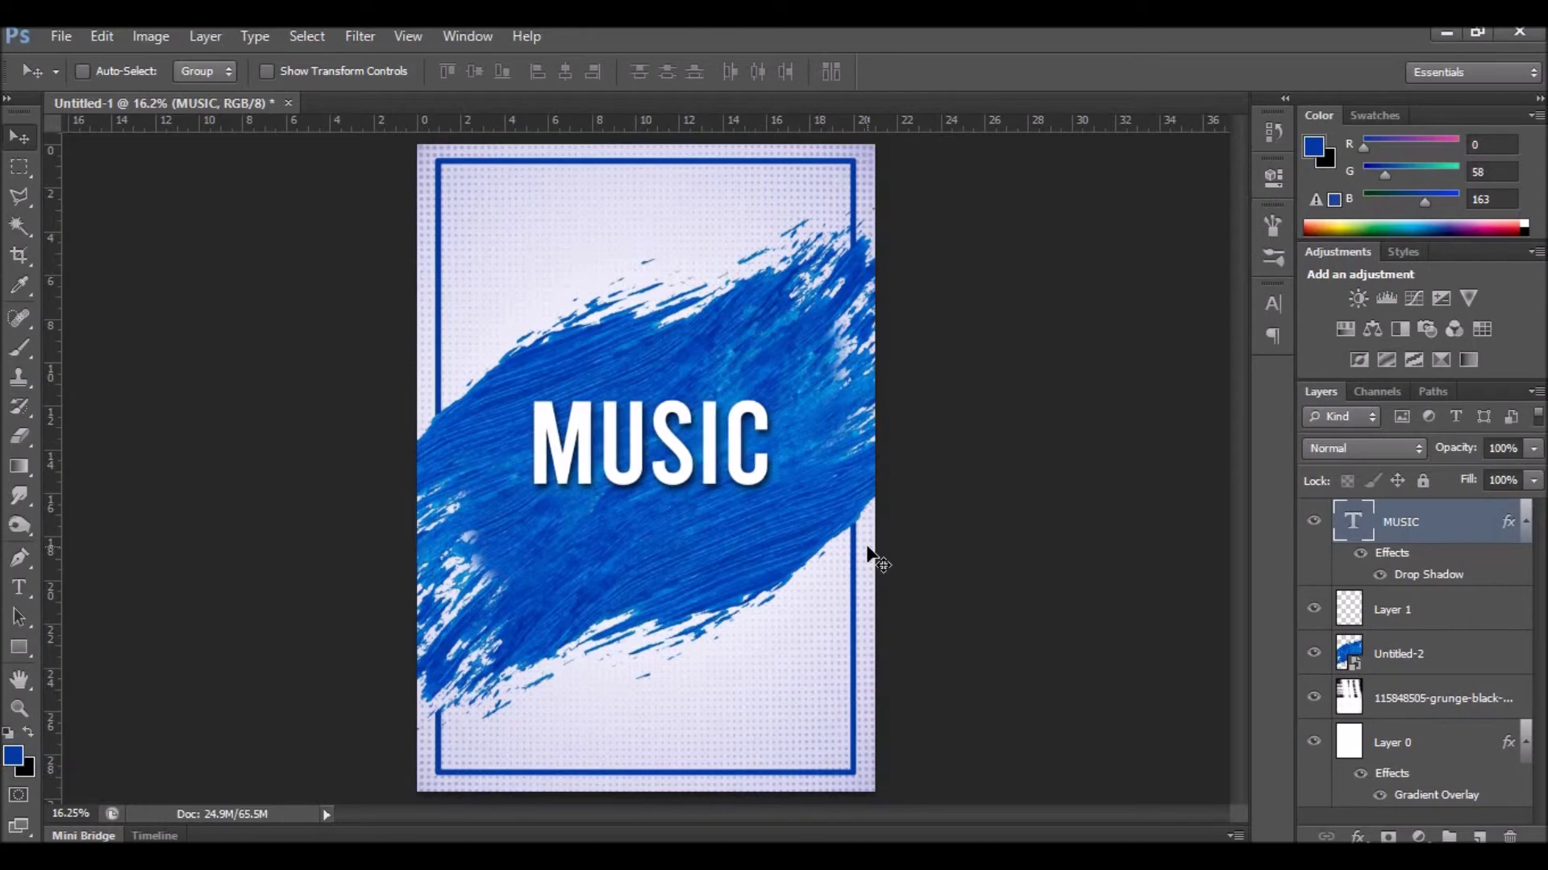
Add the text "FESTIVAL" below the MUSIC heading in the Futurist Fixed-width font.
{"action": "left_click", "coordinate": [18, 592]}
{"action": "left_click", "coordinate": [562, 545]}
{"action": "type", "text": "FESTIVAL"}
{"action": "key", "text": "ctrl+a"}
{"action": "left_click", "coordinate": [161, 73]}
{"action": "type", "text": "Futurist Fixed-width"}
{"action": "key", "text": "Return"}
{"action": "left_click", "coordinate": [994, 74]}
Scale the FESTIVAL text down to the width of MUSIC and place it directly beneath that heading.
{"action": "key", "text": "ctrl+t"}
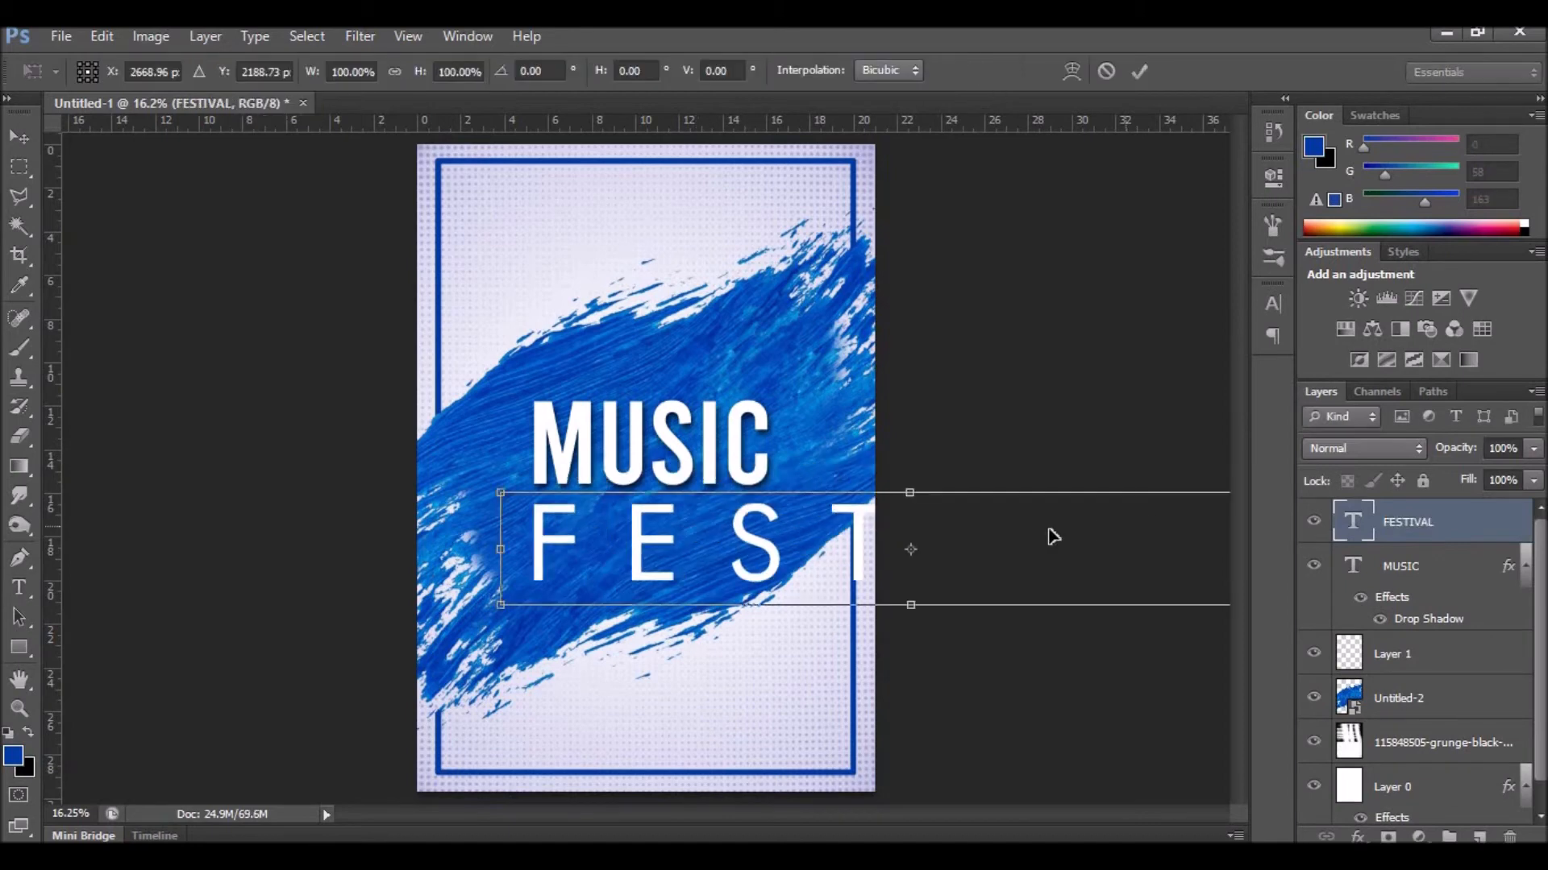
{"action": "left_click_drag", "start_coordinate": [1054, 536], "coordinate": [485, 529]}
{"action": "left_click_drag", "start_coordinate": [752, 486], "coordinate": [1060, 537]}
{"action": "left_click_drag", "start_coordinate": [1101, 580], "coordinate": [768, 516]}
{"action": "left_click_drag", "start_coordinate": [808, 537], "coordinate": [774, 532]}
{"action": "key", "text": "Return"}
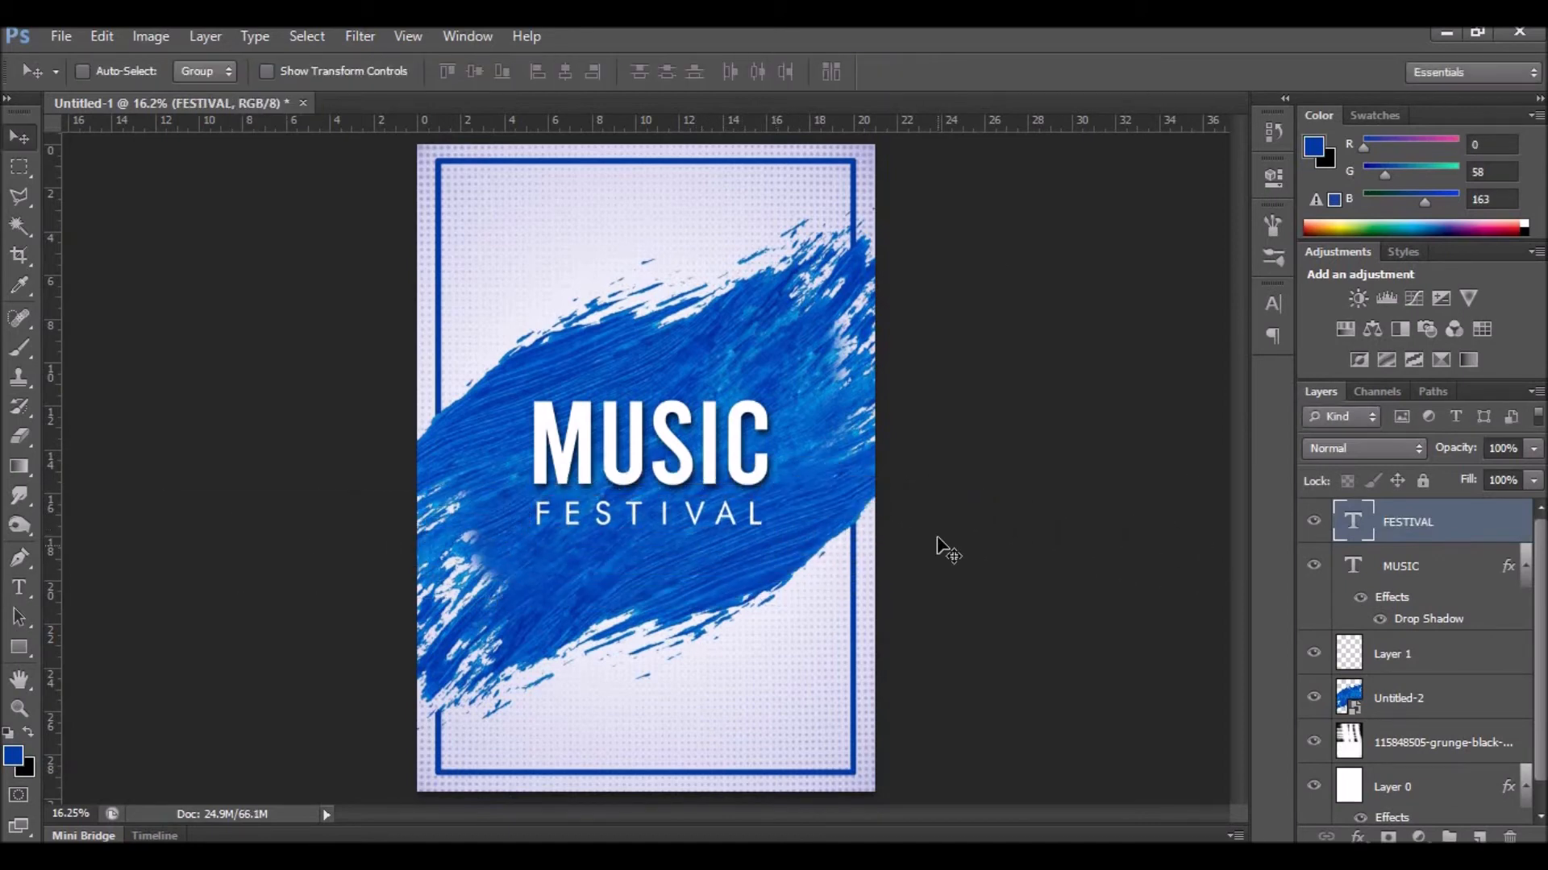
Move the FESTIVAL and MUSIC texts down slightly together.
{"action": "left_click", "coordinate": [1443, 563], "text": "shift"}
{"action": "key", "text": "shift+Down"}
{"action": "key", "text": "shift+Down"}
{"action": "key", "text": "shift+Down"}
{"action": "key", "text": "shift+Down"}
Add the text "COME & JOIN US" near the page's upper edge in Bebas, coloured with the poster's blue.
{"action": "left_click", "coordinate": [19, 588]}
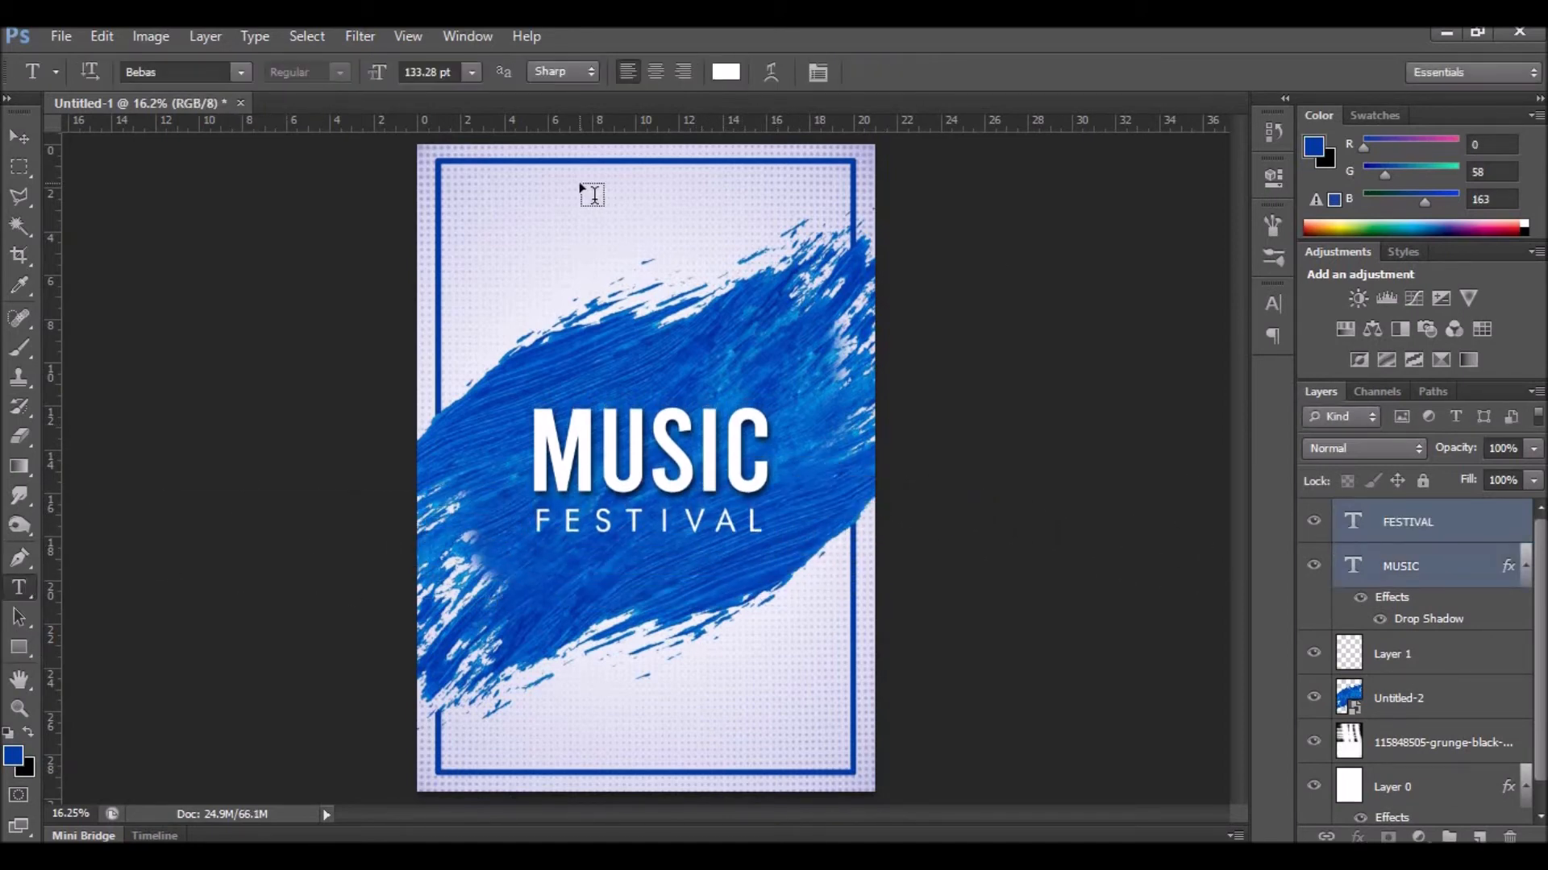
{"action": "left_click", "coordinate": [579, 184]}
{"action": "type", "text": "COME & JOIN US"}
{"action": "key", "text": "ctrl+a"}
{"action": "left_click", "coordinate": [725, 71]}
{"action": "left_click", "coordinate": [822, 414]}
{"action": "key", "text": "Return"}
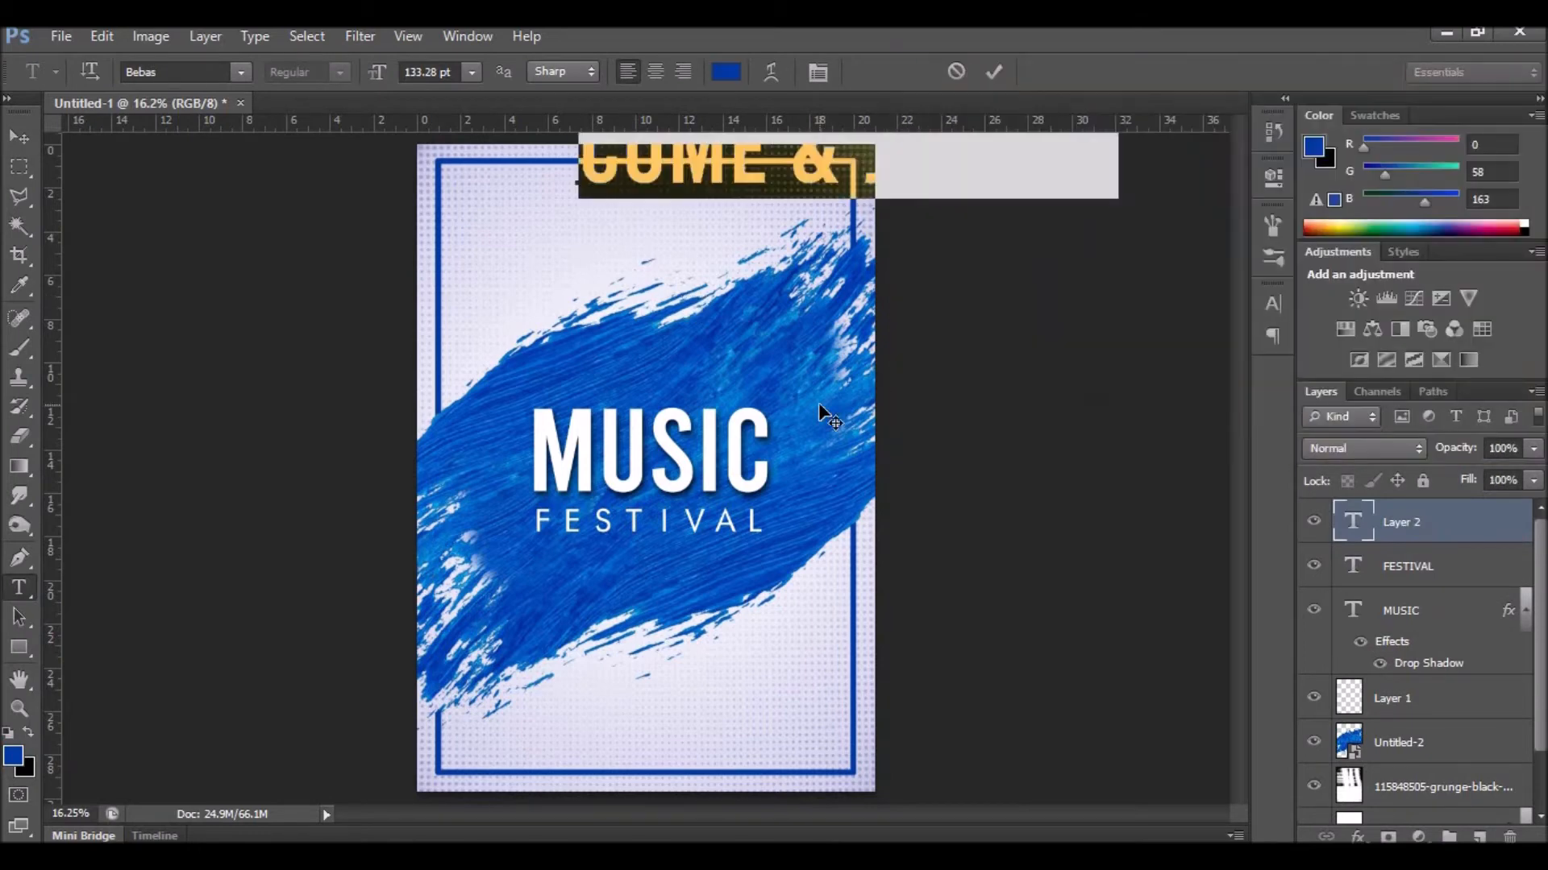
{"action": "left_click", "coordinate": [994, 72]}
Scale the COME & JOIN US text down and centre it just inside the frame's upper edge.
{"action": "left_click", "coordinate": [19, 137]}
{"action": "left_click_drag", "start_coordinate": [886, 152], "coordinate": [810, 233]}
{"action": "key", "text": "ctrl+t"}
{"action": "left_click_drag", "start_coordinate": [1040, 287], "coordinate": [682, 192]}
{"action": "left_click", "coordinate": [1138, 73]}
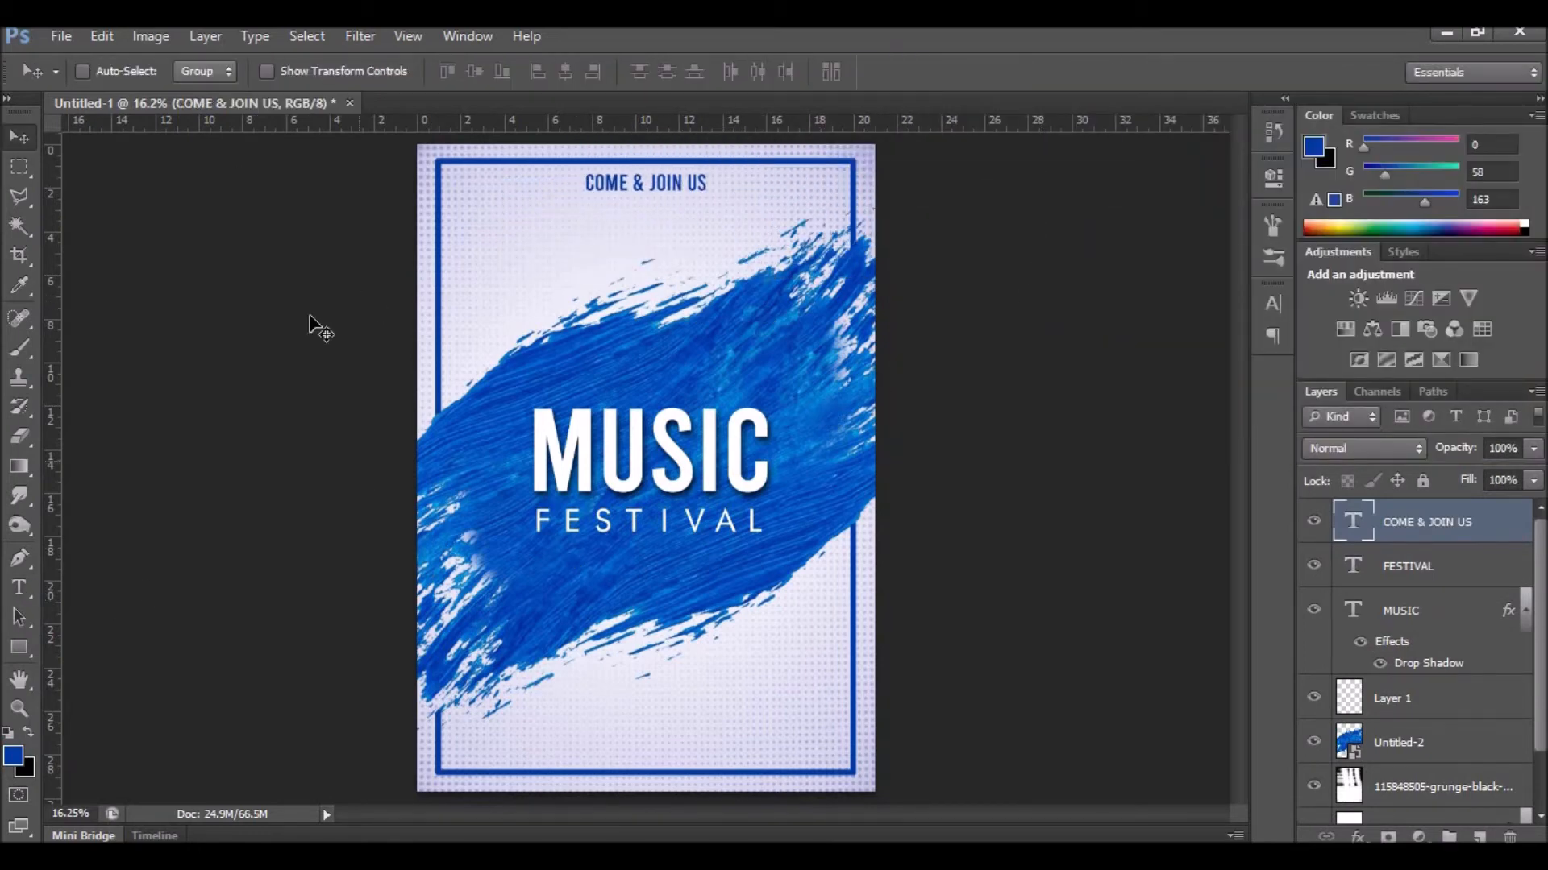
Add the blue text "RAPPERSWIL", scale it to about 32% and centre it just above the frame's lower edge.
{"action": "left_click", "coordinate": [20, 588]}
{"action": "left_click", "coordinate": [598, 716]}
{"action": "type", "text": "RAPPERSWIL"}
{"action": "left_click", "coordinate": [19, 137]}
{"action": "key", "text": "ctrl+t"}
{"action": "left_click_drag", "start_coordinate": [1022, 629], "coordinate": [738, 699]}
{"action": "left_click_drag", "start_coordinate": [669, 715], "coordinate": [649, 746]}
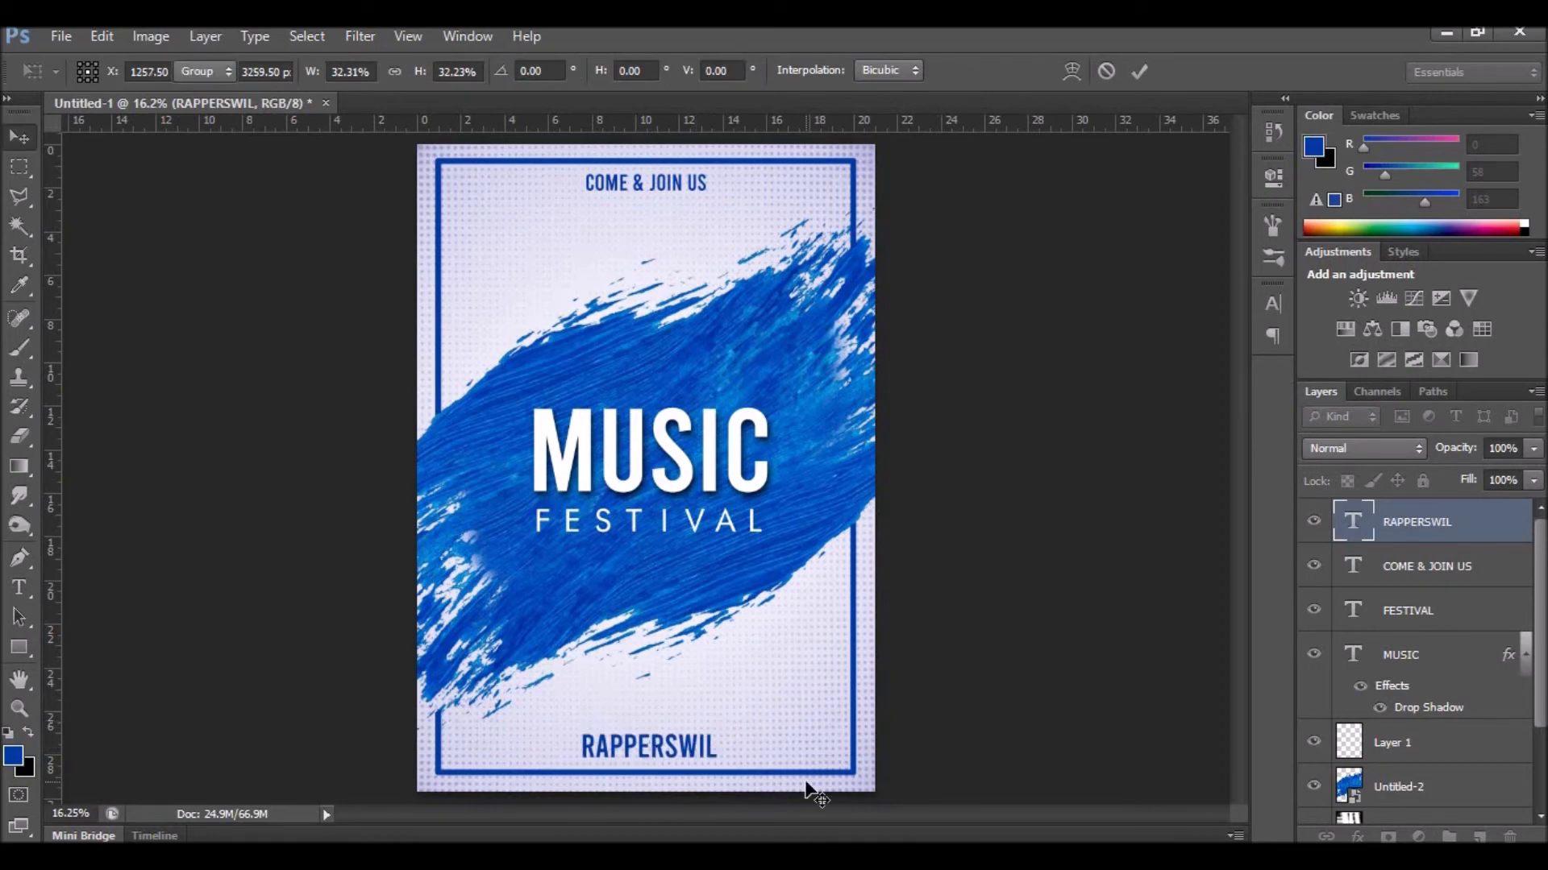
{"action": "key", "text": "Return"}
Add the text "19th mar 2020" below FESTIVAL and colour it white.
{"action": "key", "text": "t"}
{"action": "left_click", "coordinate": [623, 631]}
{"action": "type", "text": "19"}
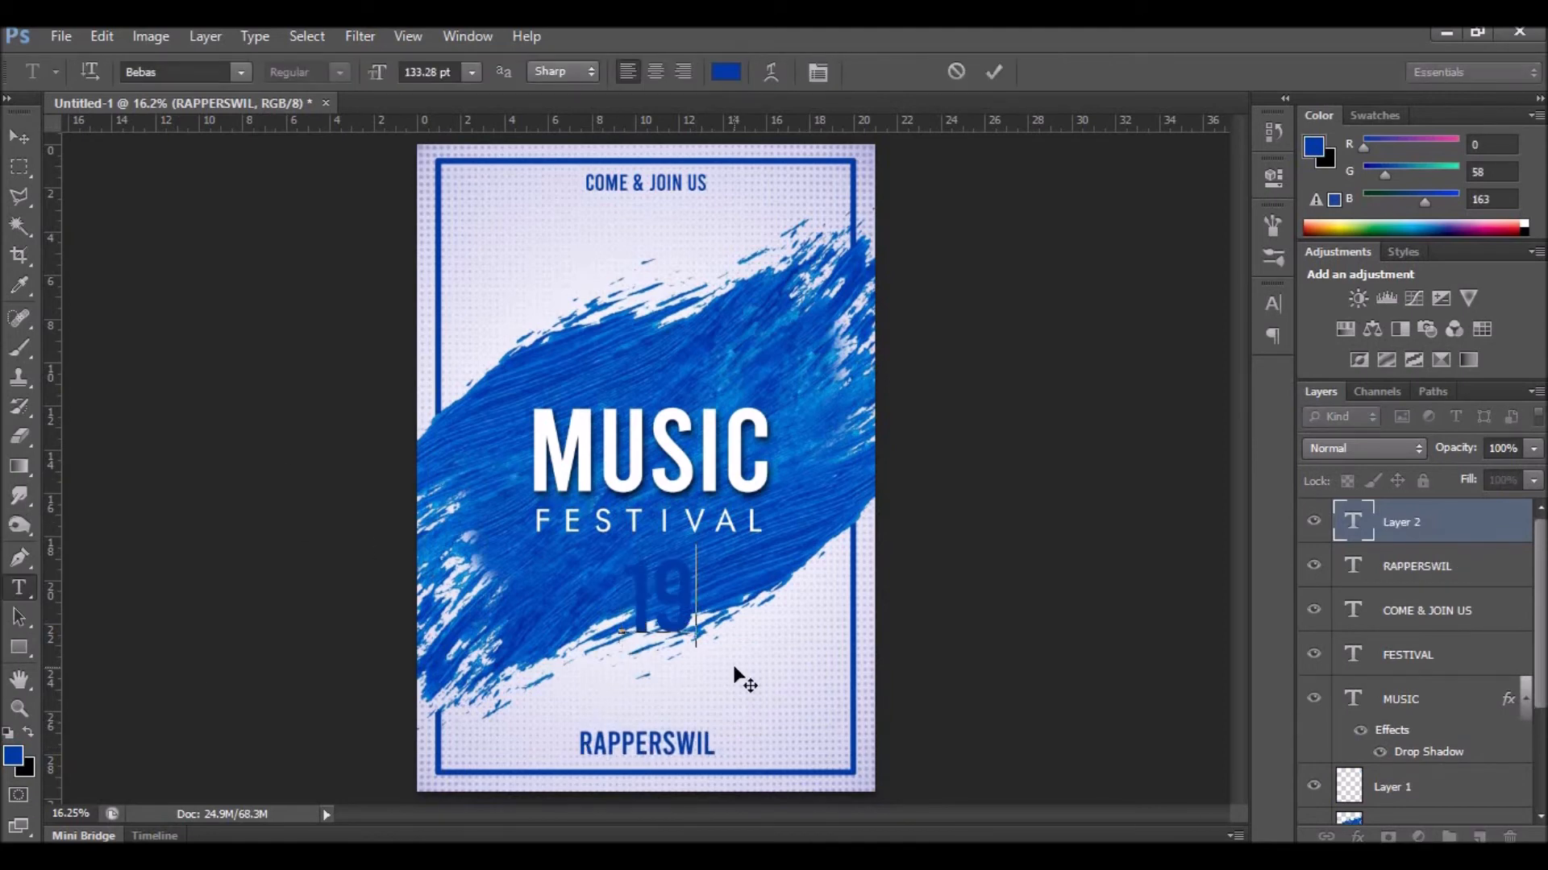
{"action": "type", "text": "th mar 2020"}
{"action": "key", "text": "ctrl+a"}
{"action": "left_click", "coordinate": [725, 72]}
{"action": "left_click", "coordinate": [917, 131]}
{"action": "left_click", "coordinate": [1455, 112]}
Scale the 19th mar 2020 text down and nudge it to a centred position beneath FESTIVAL.
{"action": "left_click", "coordinate": [19, 137]}
{"action": "key", "text": "ctrl+t"}
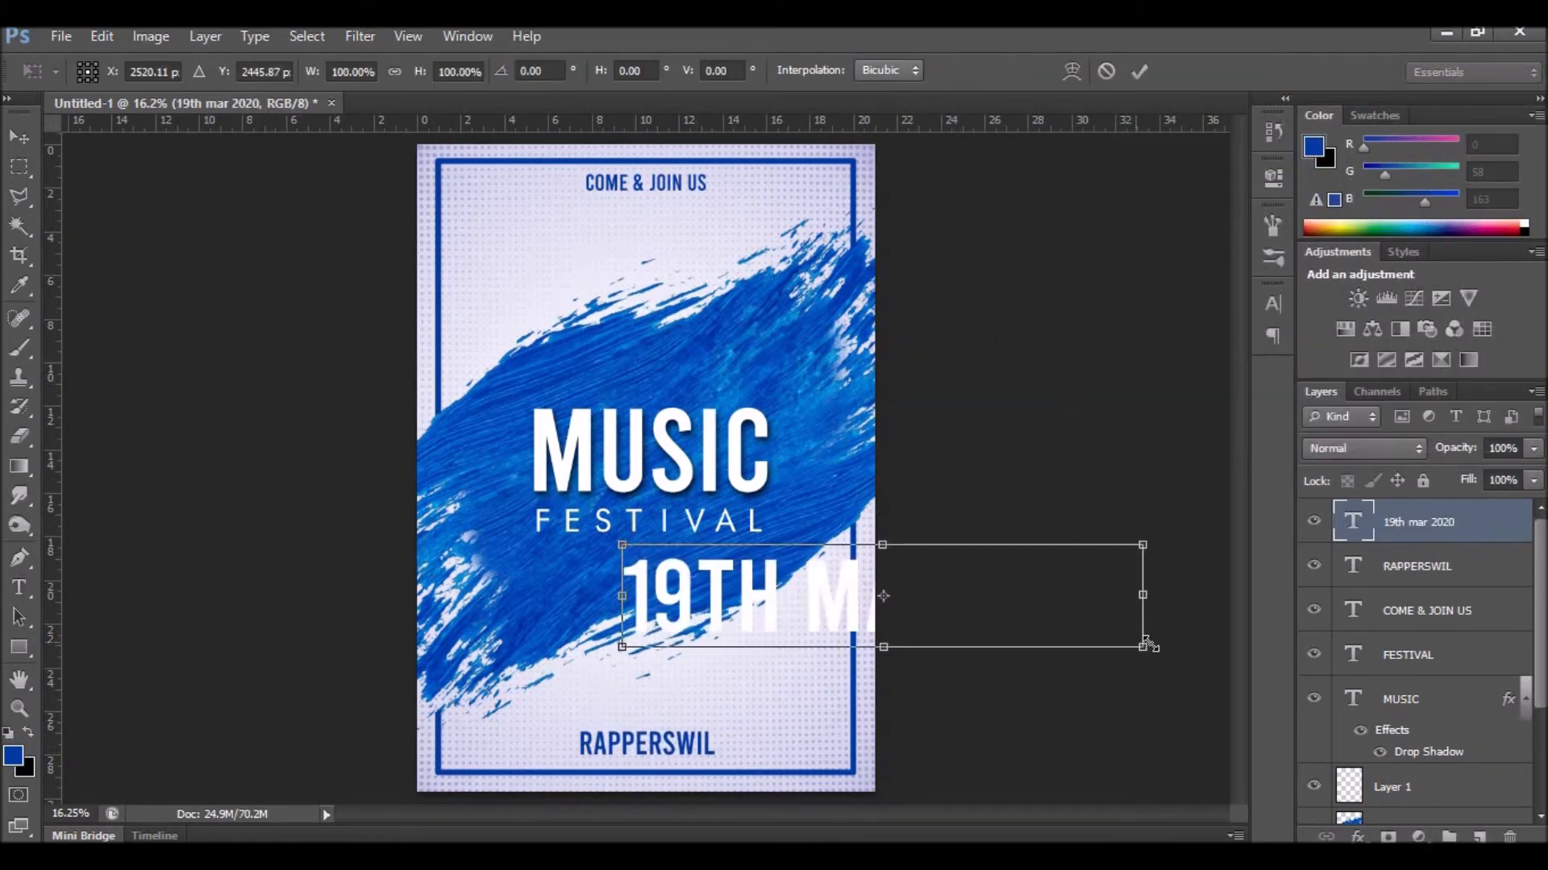
{"action": "left_click_drag", "start_coordinate": [1142, 646], "coordinate": [738, 567]}
{"action": "key", "text": "Return"}
{"action": "key", "text": "shift+Down"}
{"action": "key", "text": "shift+Down"}
{"action": "key", "text": "shift+Down"}
{"action": "key", "text": "shift+Down"}
{"action": "key", "text": "shift+Down"}
{"action": "key", "text": "shift+Down"}
{"action": "key", "text": "shift+Down"}
{"action": "key", "text": "shift+Down"}
{"action": "key", "text": "shift+Down"}
{"action": "key", "text": "shift+Down"}
{"action": "key", "text": "shift+Left"}
{"action": "key", "text": "shift+Left"}
{"action": "key", "text": "shift+Left"}
{"action": "key", "text": "shift+Left"}
{"action": "key", "text": "shift+Left"}
{"action": "key", "text": "shift+Left"}
{"action": "key", "text": "shift+Left"}
{"action": "key", "text": "shift+Left"}
{"action": "key", "text": "shift+Left"}
{"action": "key", "text": "shift+Left"}
{"action": "key", "text": "shift+Left"}
{"action": "key", "text": "shift+Left"}
{"action": "key", "text": "shift+Left"}
{"action": "key", "text": "shift+Left"}
{"action": "key", "text": "shift+Left"}
{"action": "key", "text": "shift+Left"}
{"action": "key", "text": "shift+Left"}
Set the 19th mar 2020 text layer's opacity to 71%.
{"action": "left_click", "coordinate": [1533, 449]}
{"action": "left_click_drag", "start_coordinate": [1533, 471], "coordinate": [1503, 473]}
{"action": "left_click", "coordinate": [26, 142]}
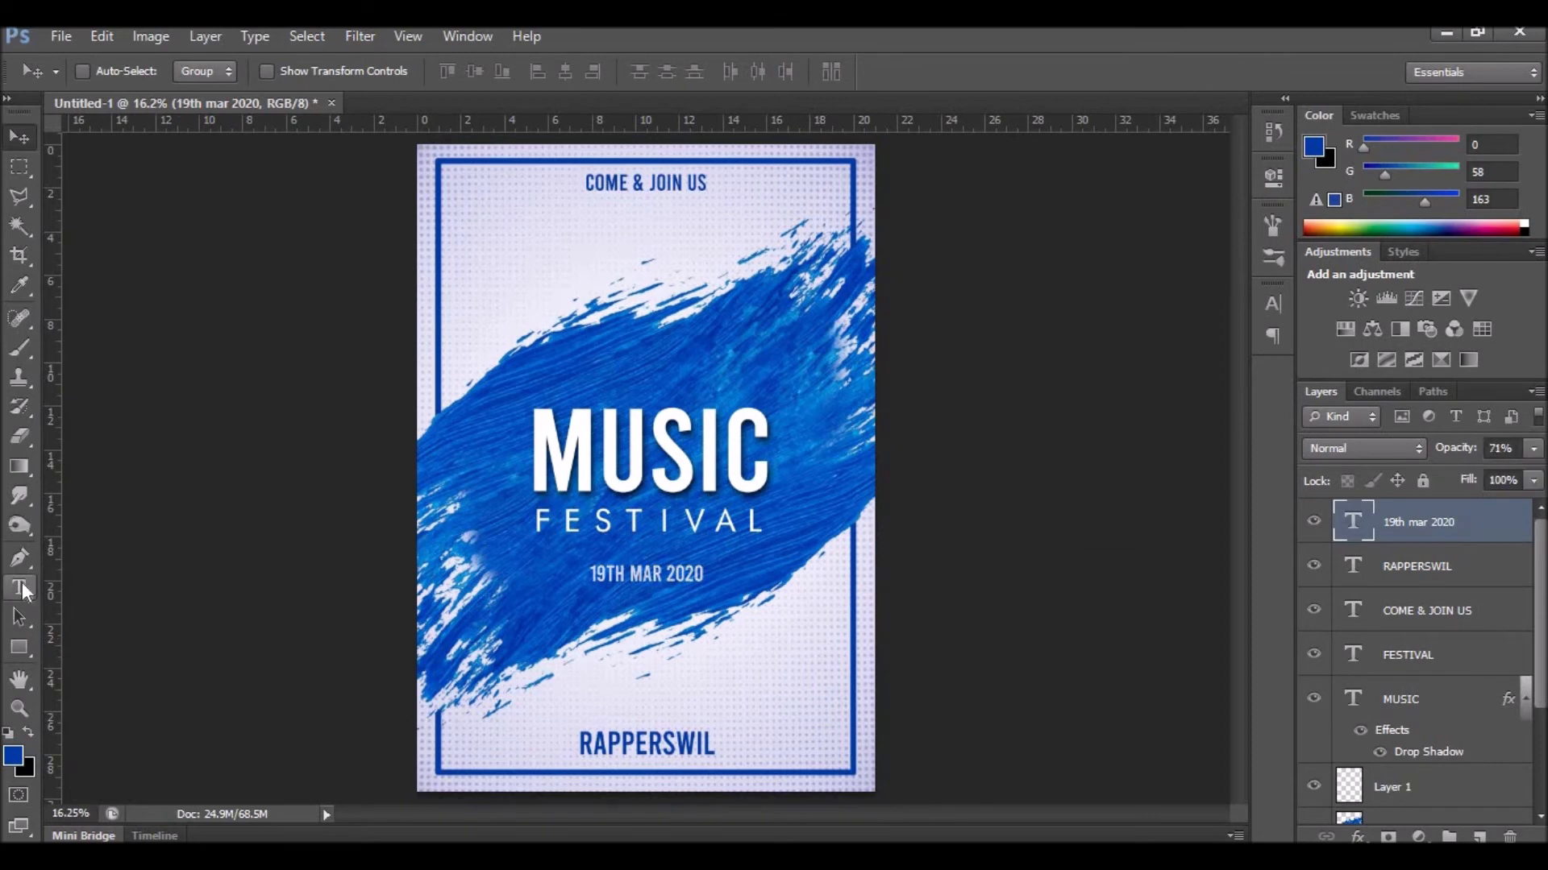
Add the text "festival for all", scale it down and centre it above the MUSIC heading.
{"action": "left_click", "coordinate": [27, 593]}
{"action": "left_click", "coordinate": [628, 642]}
{"action": "type", "text": "festival for all"}
{"action": "left_click", "coordinate": [20, 137]}
{"action": "left_click_drag", "start_coordinate": [923, 595], "coordinate": [835, 358]}
{"action": "key", "text": "ctrl+t"}
{"action": "left_click_drag", "start_coordinate": [1129, 416], "coordinate": [692, 363]}
{"action": "left_click", "coordinate": [1139, 72]}
Set the "festival for all" text layer to 91% opacity and its font to Myriad Pro.
{"action": "left_click", "coordinate": [1534, 449]}
{"action": "mouse_move", "coordinate": [1534, 472]}
{"action": "left_mouse_down"}
{"action": "mouse_move", "coordinate": [1510, 477]}
{"action": "mouse_move", "coordinate": [1523, 476]}
{"action": "left_mouse_up"}
{"action": "left_click", "coordinate": [21, 590]}
{"action": "left_click", "coordinate": [173, 73]}
{"action": "type", "text": "Myriad Pro"}
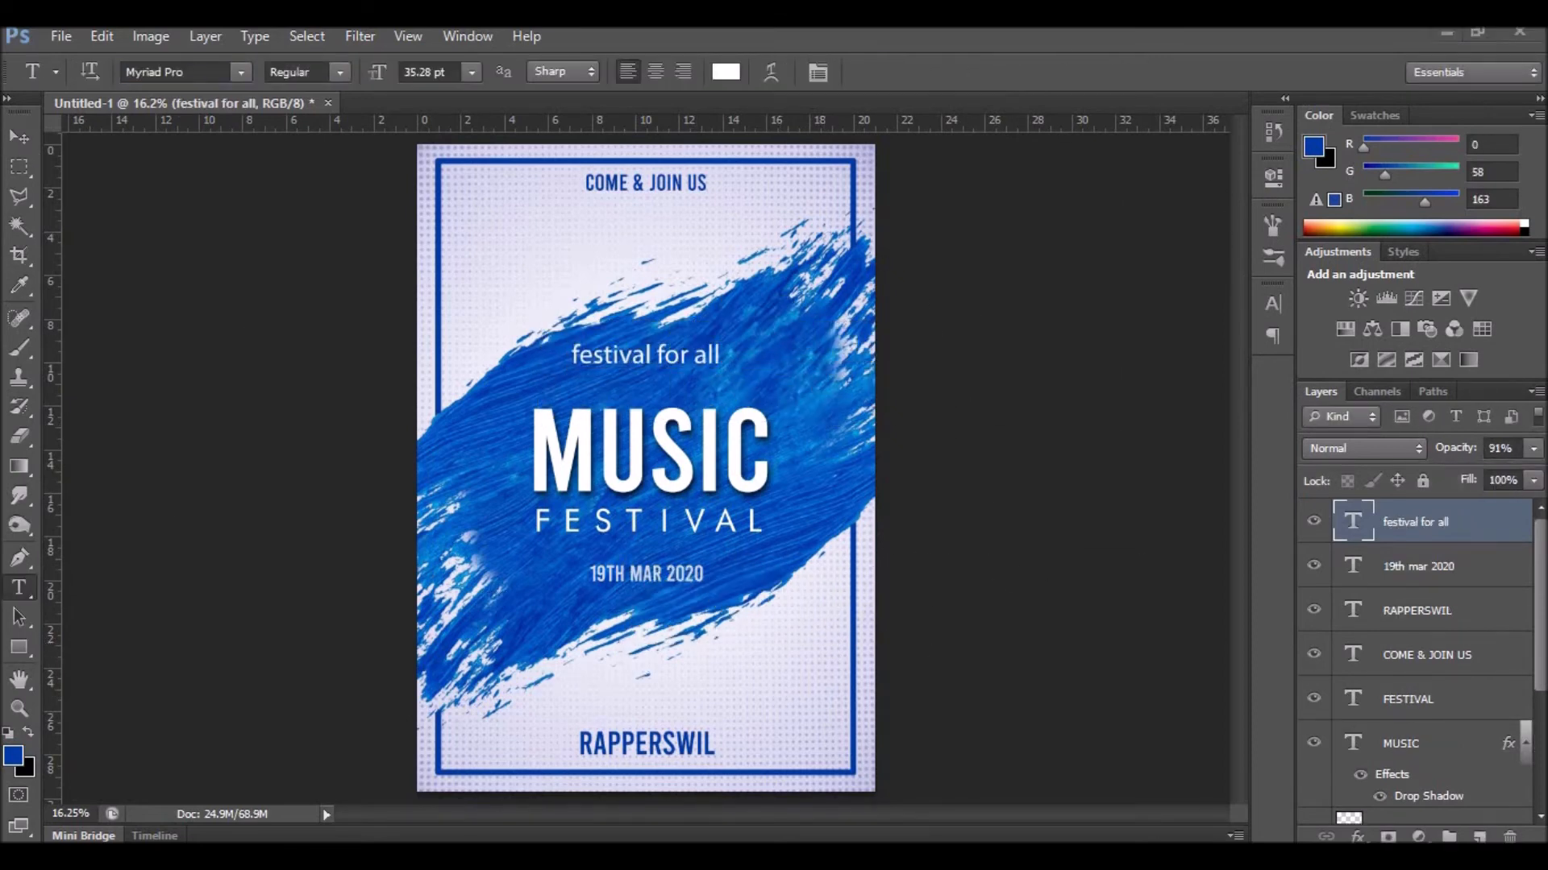
Add the text "MUSIC FESTIVAL 19th March 2020" in Myriad Pro above RAPPERSWIL.
{"action": "left_click", "coordinate": [517, 669]}
{"action": "type", "text": "MUSIC"}
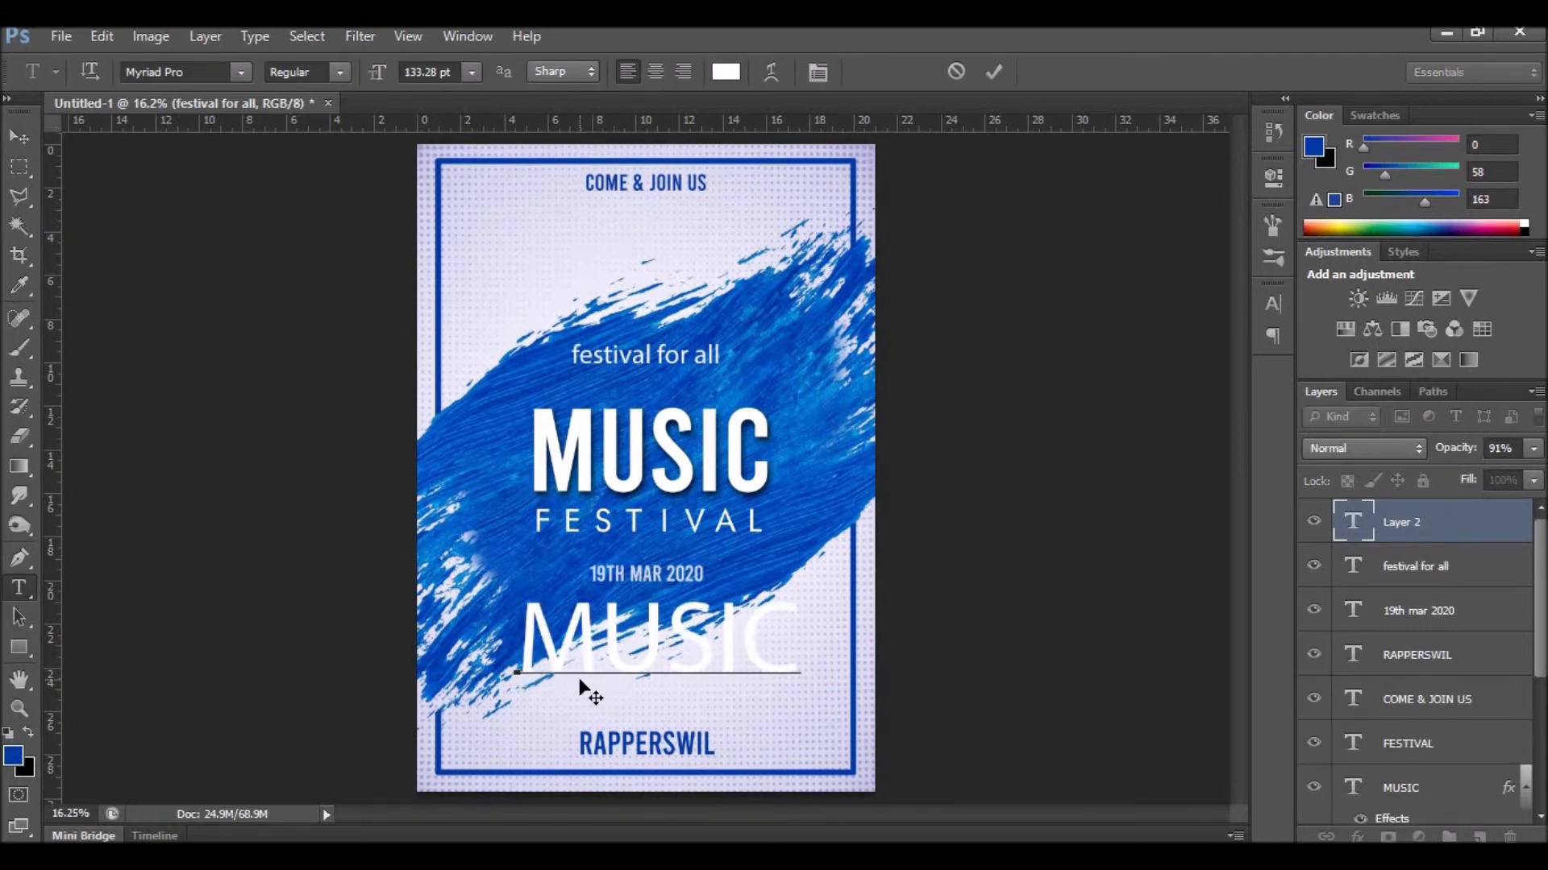
{"action": "type", "text": " F"}
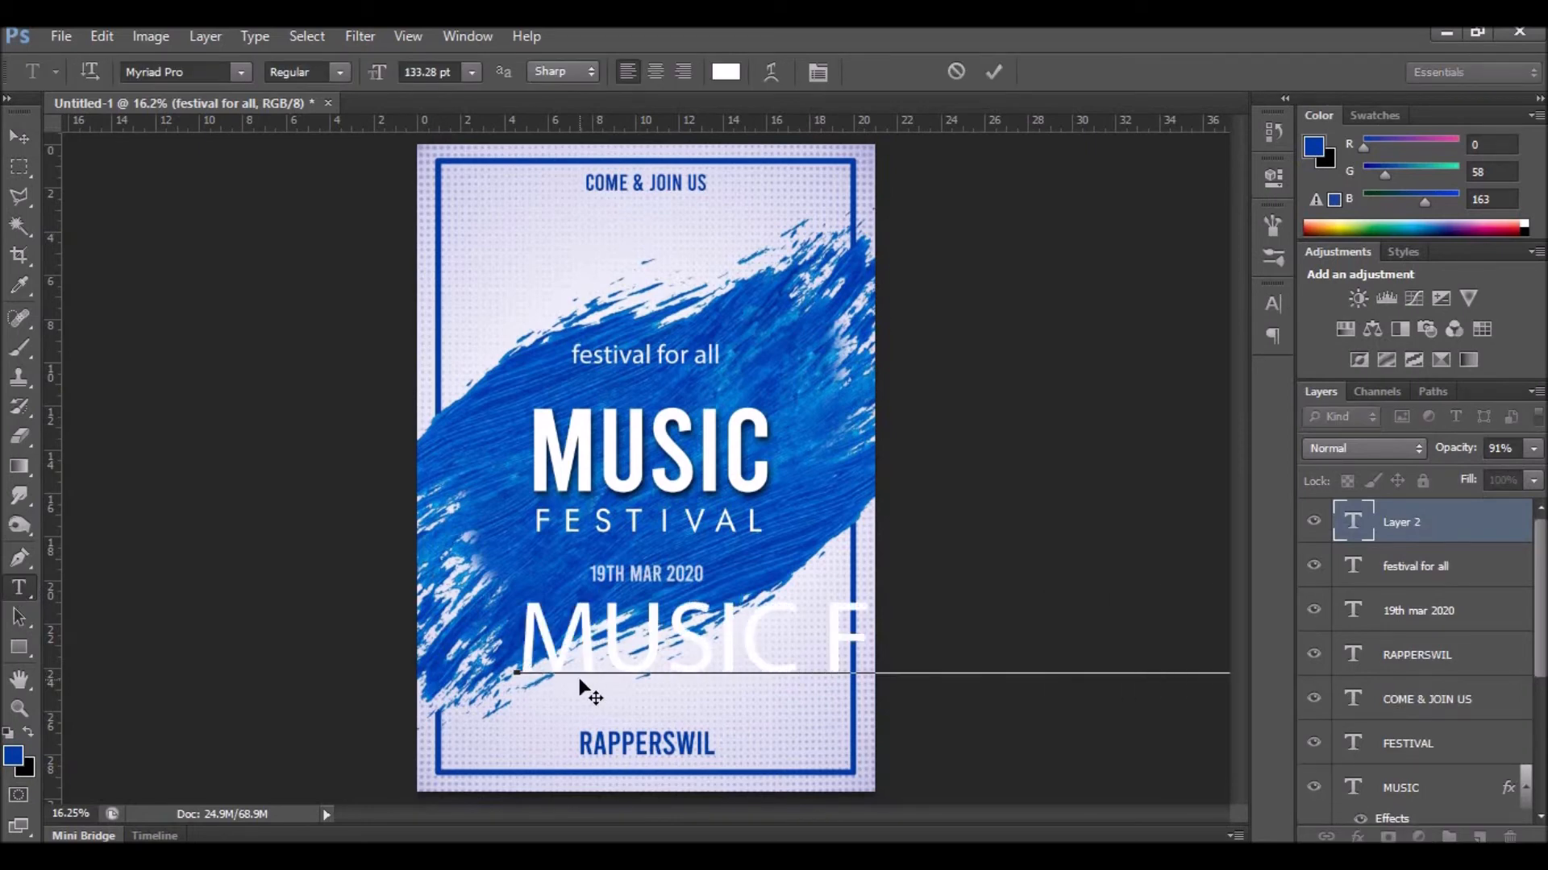
Scale the MUSIC FESTIVAL 19th March 2020 line down and centre it directly above RAPPERSWIL.
{"action": "left_click", "coordinate": [19, 136]}
{"action": "key", "text": "ctrl+t"}
{"action": "left_click_drag", "start_coordinate": [516, 698], "coordinate": [1052, 657]}
{"action": "left_click_drag", "start_coordinate": [1052, 644], "coordinate": [529, 753]}
{"action": "key", "text": "ctrl+z"}
{"action": "left_click_drag", "start_coordinate": [1114, 643], "coordinate": [564, 724]}
{"action": "left_click", "coordinate": [1140, 72]}
{"action": "mouse_move", "coordinate": [760, 708]}
{"action": "left_mouse_down"}
{"action": "mouse_move", "coordinate": [703, 706]}
{"action": "mouse_move", "coordinate": [730, 709]}
{"action": "left_mouse_up"}
Colour the MUSIC FESTIVAL 19th March 2020 line with the poster's blue.
{"action": "left_click", "coordinate": [19, 587]}
{"action": "left_click", "coordinate": [14, 756]}
{"action": "left_click", "coordinate": [1455, 114]}
{"action": "left_click", "coordinate": [19, 136]}
{"action": "key", "text": "ctrl+t"}
Change the font of the "festival for all" text to Bebas.
{"action": "left_click", "coordinate": [19, 588]}
{"action": "left_click_drag", "start_coordinate": [720, 355], "coordinate": [571, 356]}
{"action": "left_click", "coordinate": [181, 72]}
{"action": "type", "text": "Bebas"}
{"action": "key", "text": "Return"}
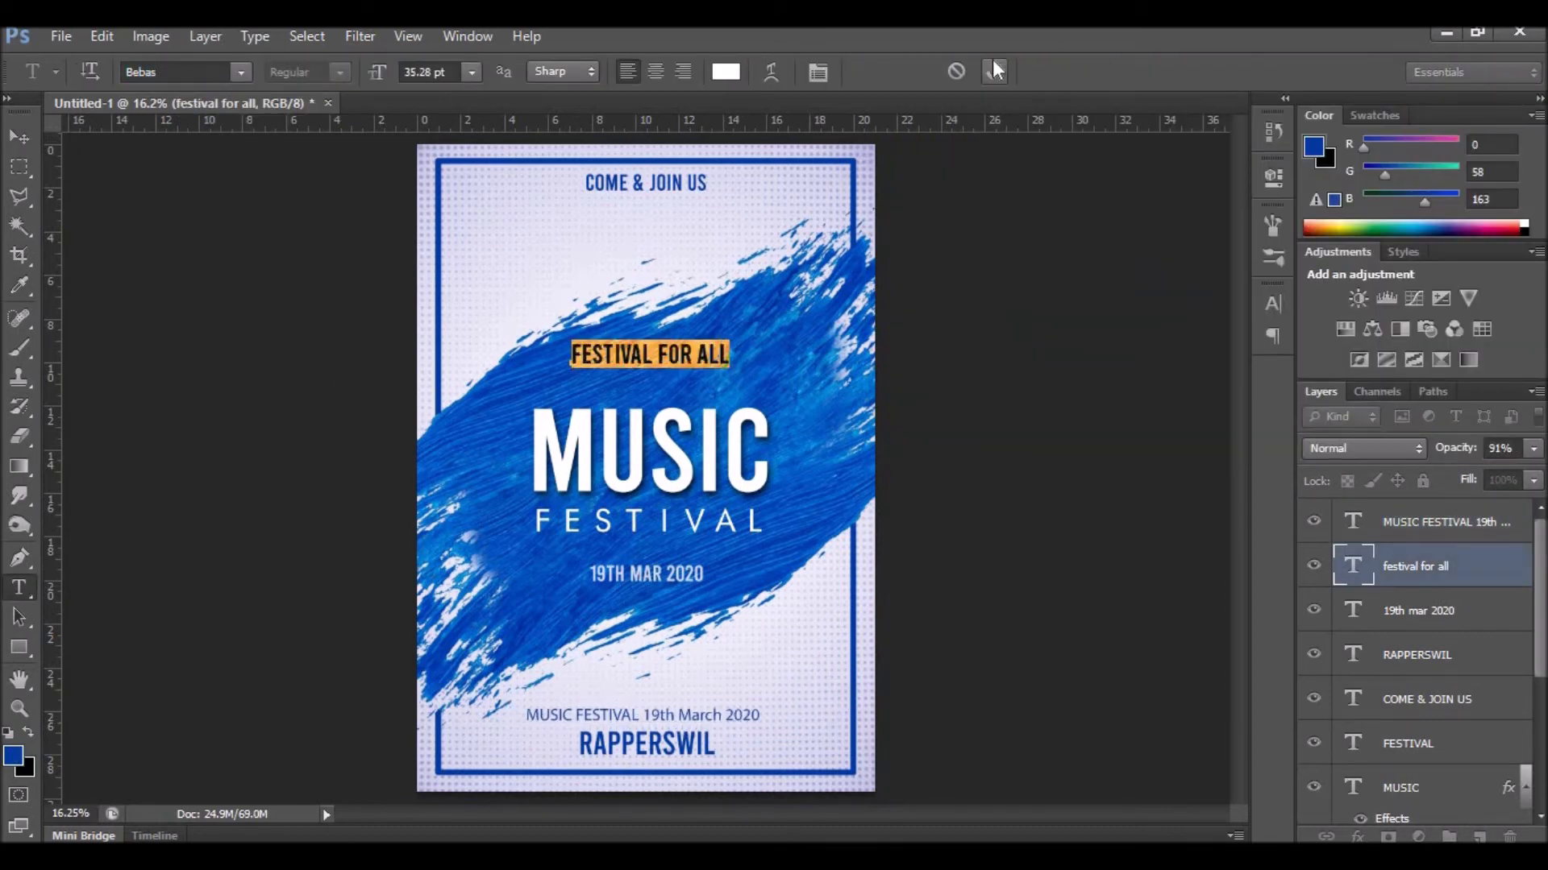
{"action": "left_click", "coordinate": [994, 64]}
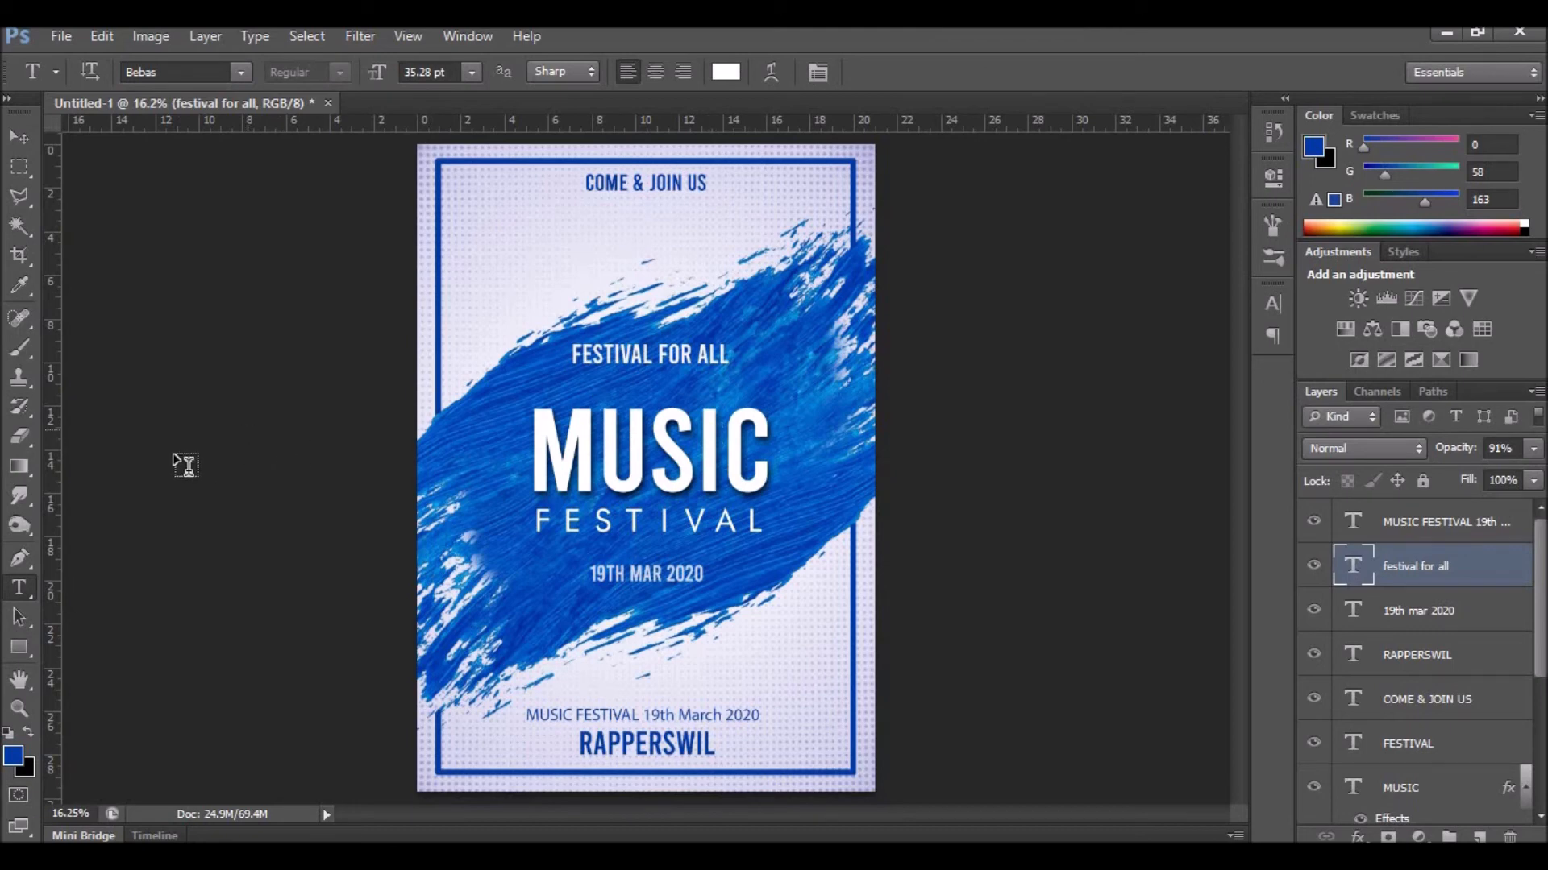
Draw a thin blue bar about 253 × 32 px to the left of RAPPERSWIL and rasterize its layer.
{"action": "left_click", "coordinate": [19, 647]}
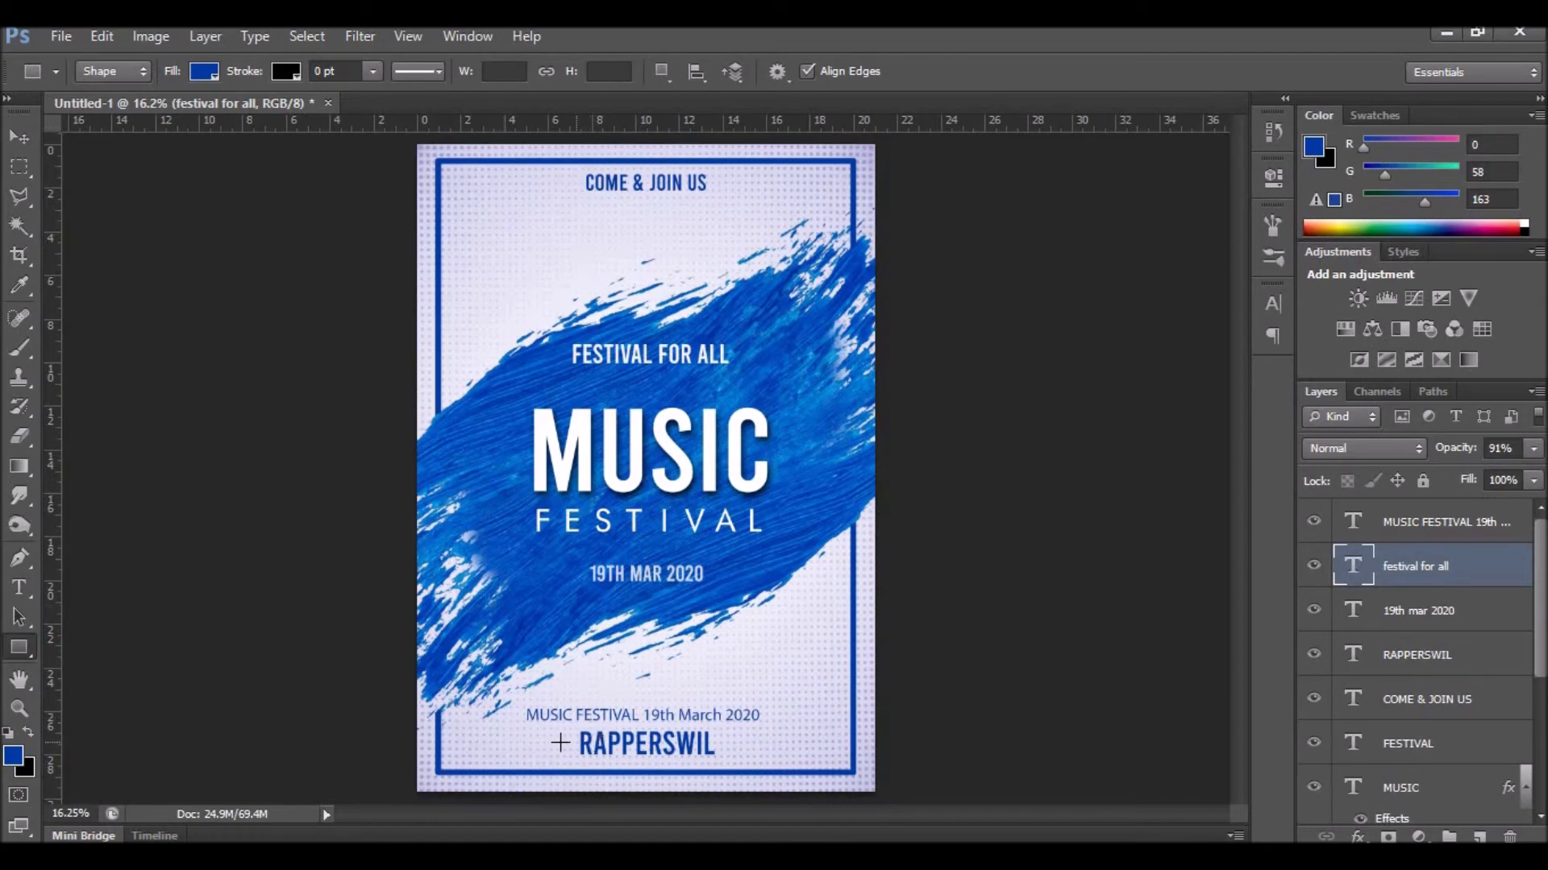
{"action": "left_click_drag", "start_coordinate": [527, 737], "coordinate": [572, 740]}
{"action": "right_click", "coordinate": [1489, 586]}
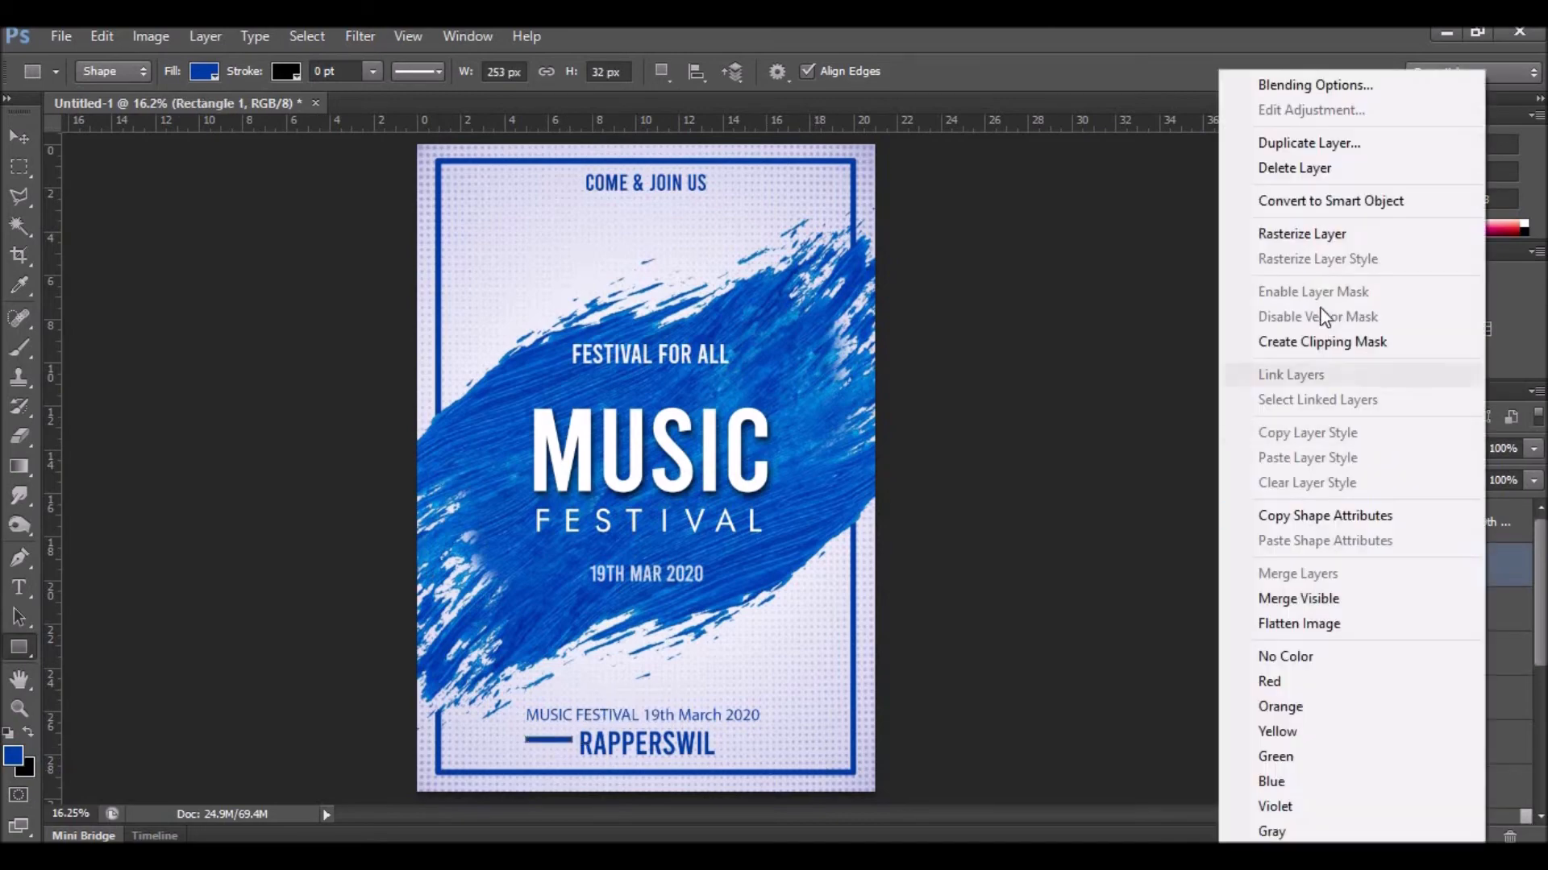
{"action": "left_click", "coordinate": [1298, 233]}
Duplicate the blue bar and place the copy on the right side of RAPPERSWIL.
{"action": "key", "text": "v"}
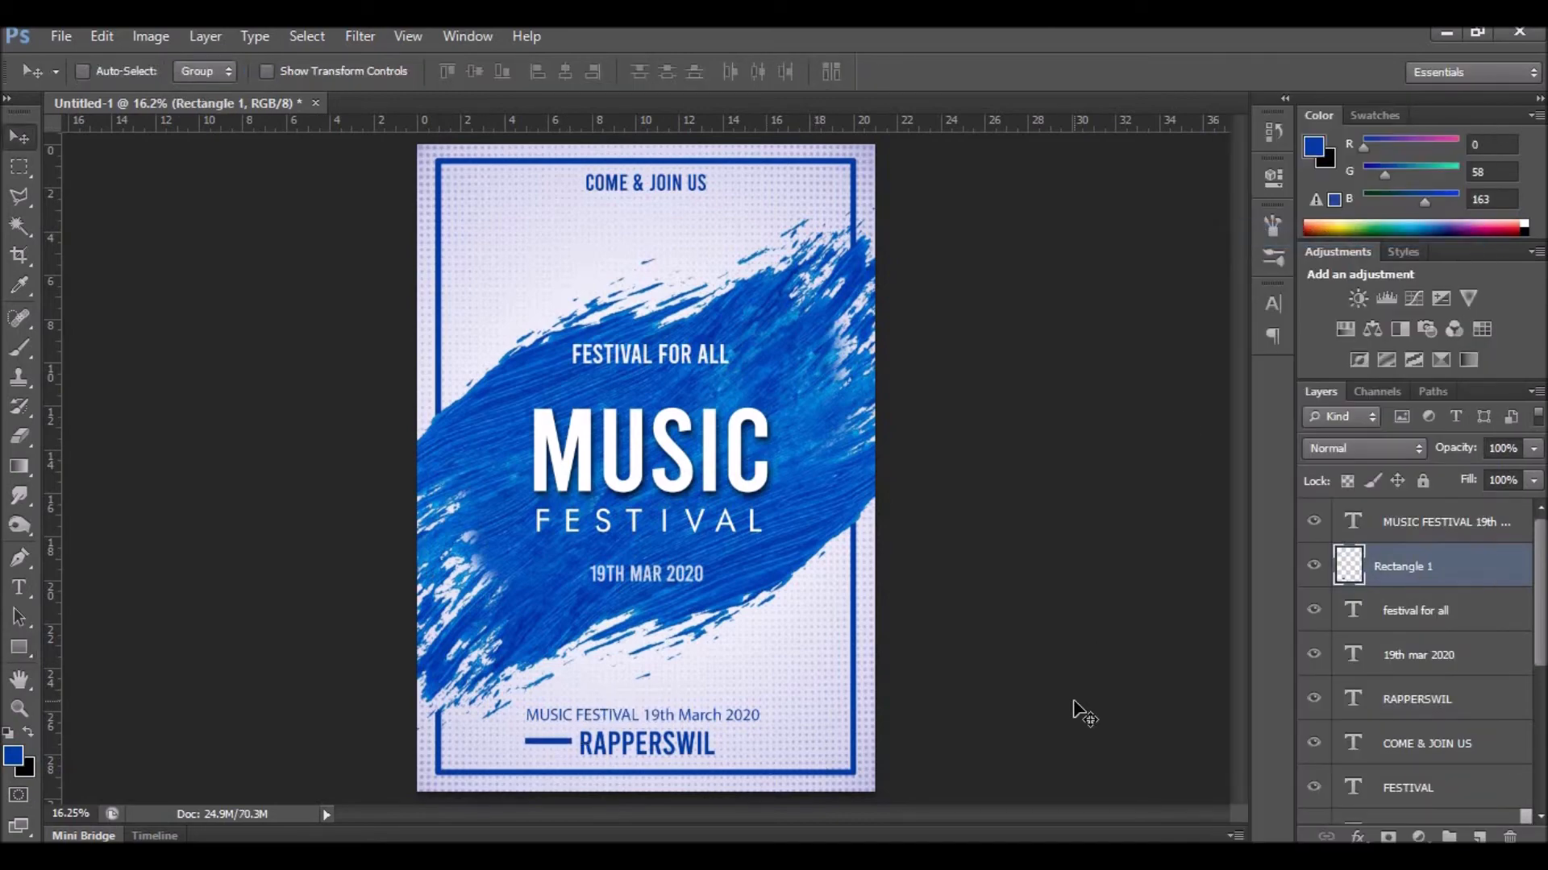
{"action": "left_click_drag", "start_coordinate": [603, 752], "coordinate": [796, 753]}
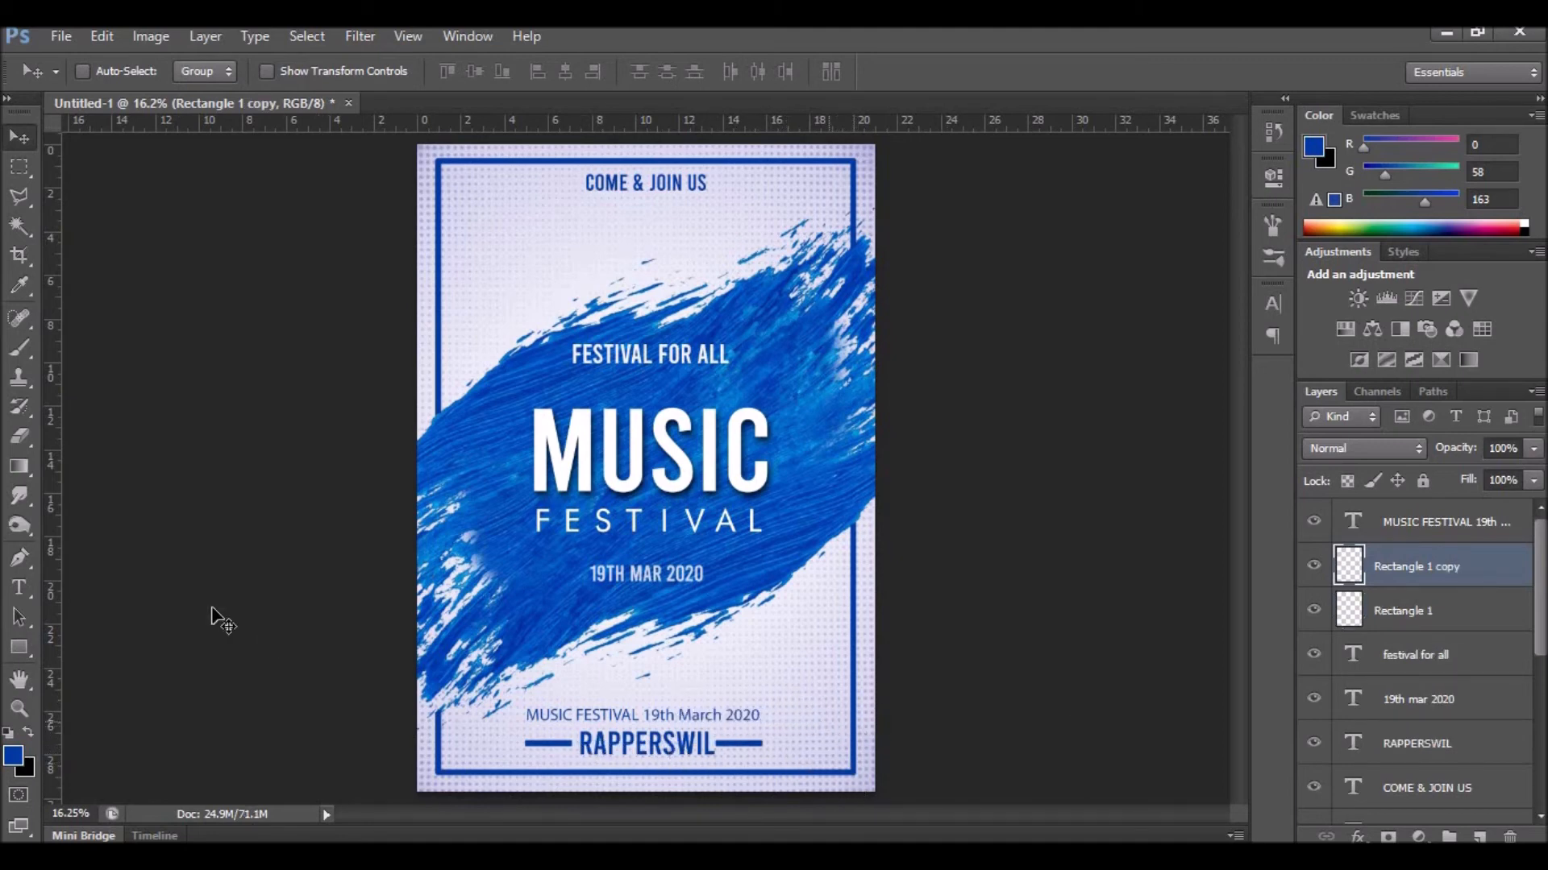
Draw a thin white bar between FESTIVAL FOR ALL and the MUSIC heading, and rasterize its layer.
{"action": "left_click", "coordinate": [13, 758]}
{"action": "left_click", "coordinate": [919, 125]}
{"action": "left_click", "coordinate": [1425, 111]}
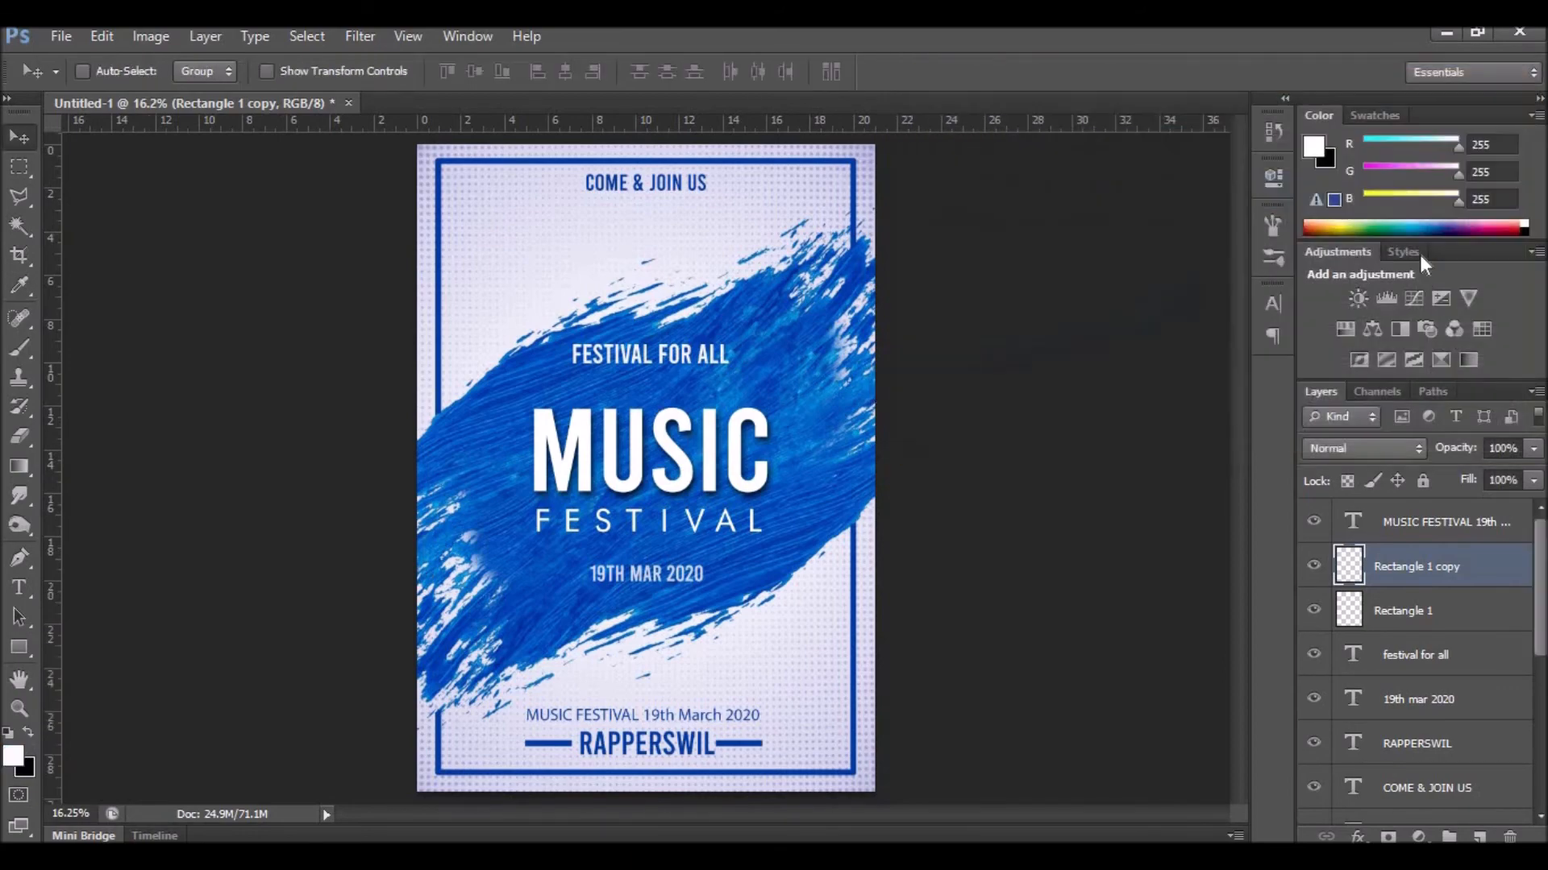
{"action": "left_click", "coordinate": [19, 648]}
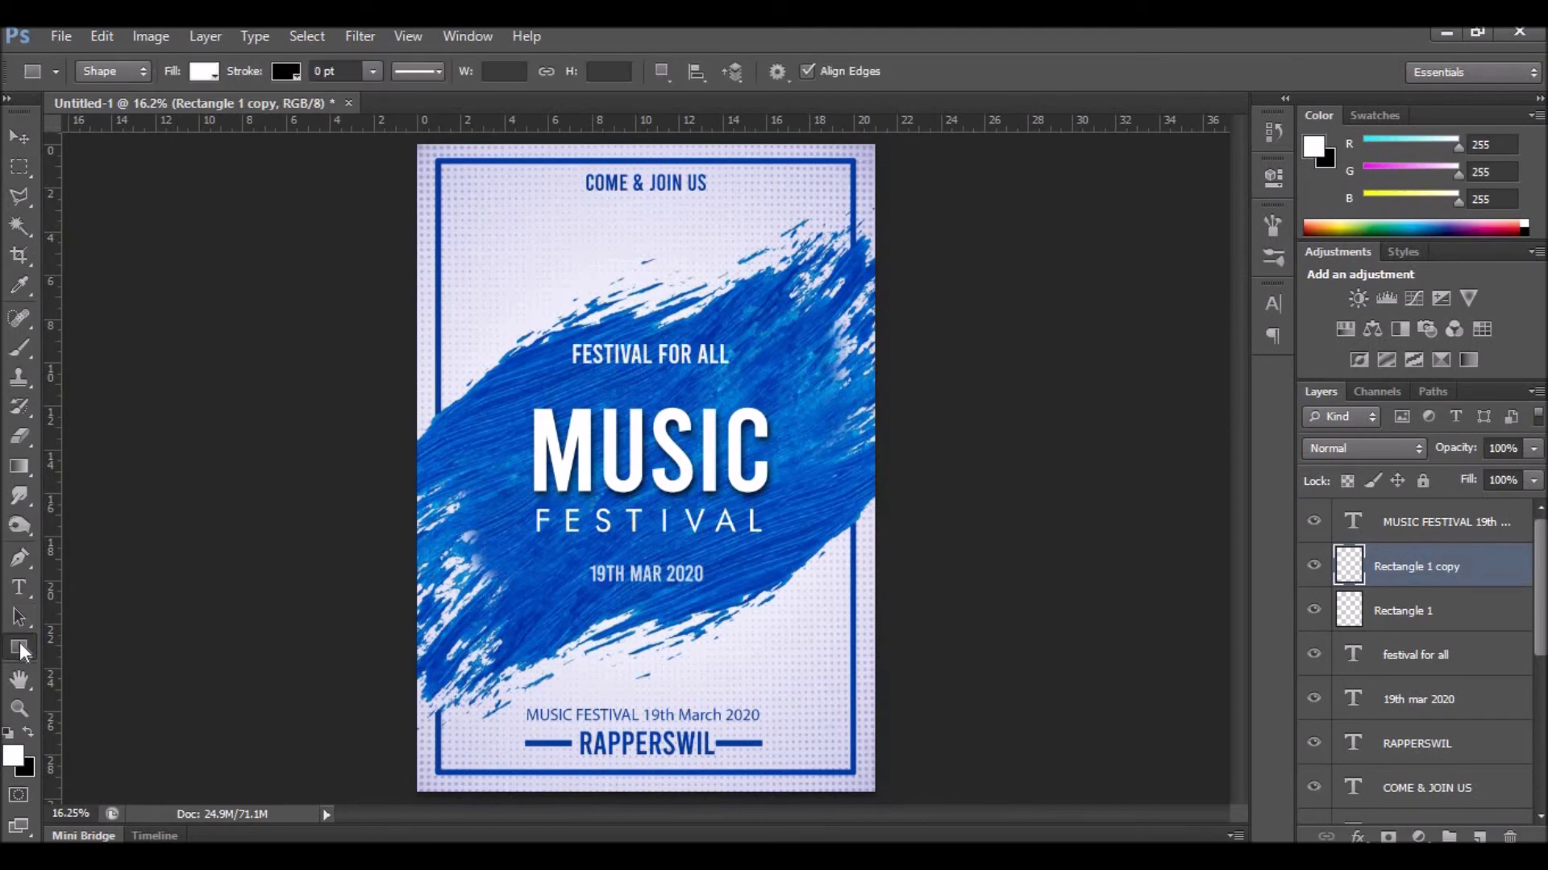
{"action": "left_click_drag", "start_coordinate": [570, 380], "coordinate": [714, 387]}
{"action": "right_click", "coordinate": [1495, 564]}
{"action": "left_click", "coordinate": [1308, 235]}
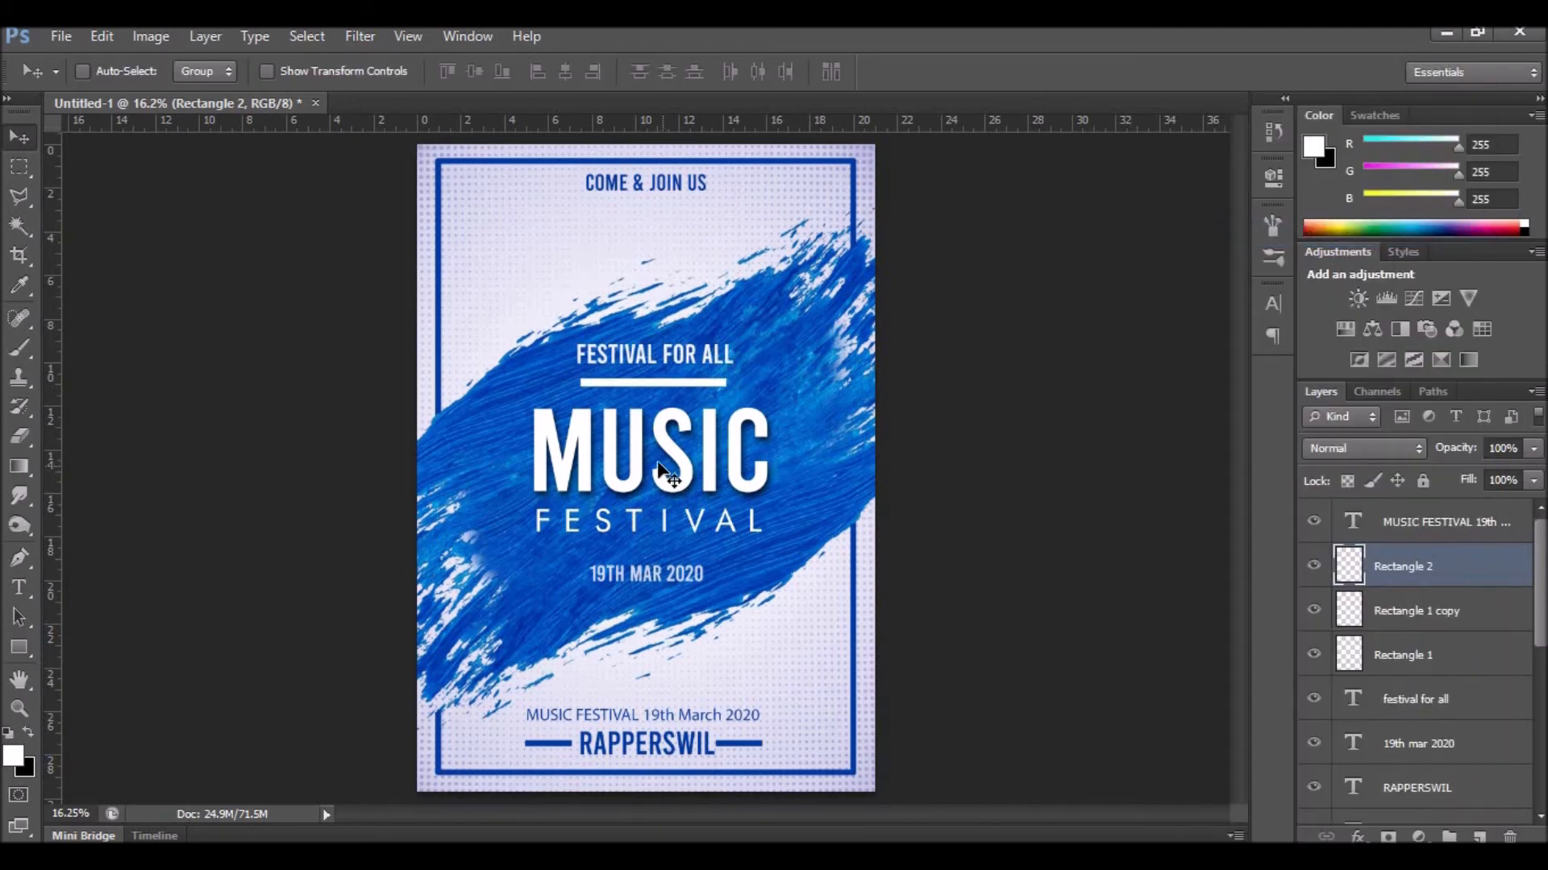
Scale the white bar under FESTIVAL FOR ALL to about 86% of its height, keeping its width.
{"action": "key", "text": "ctrl+t"}
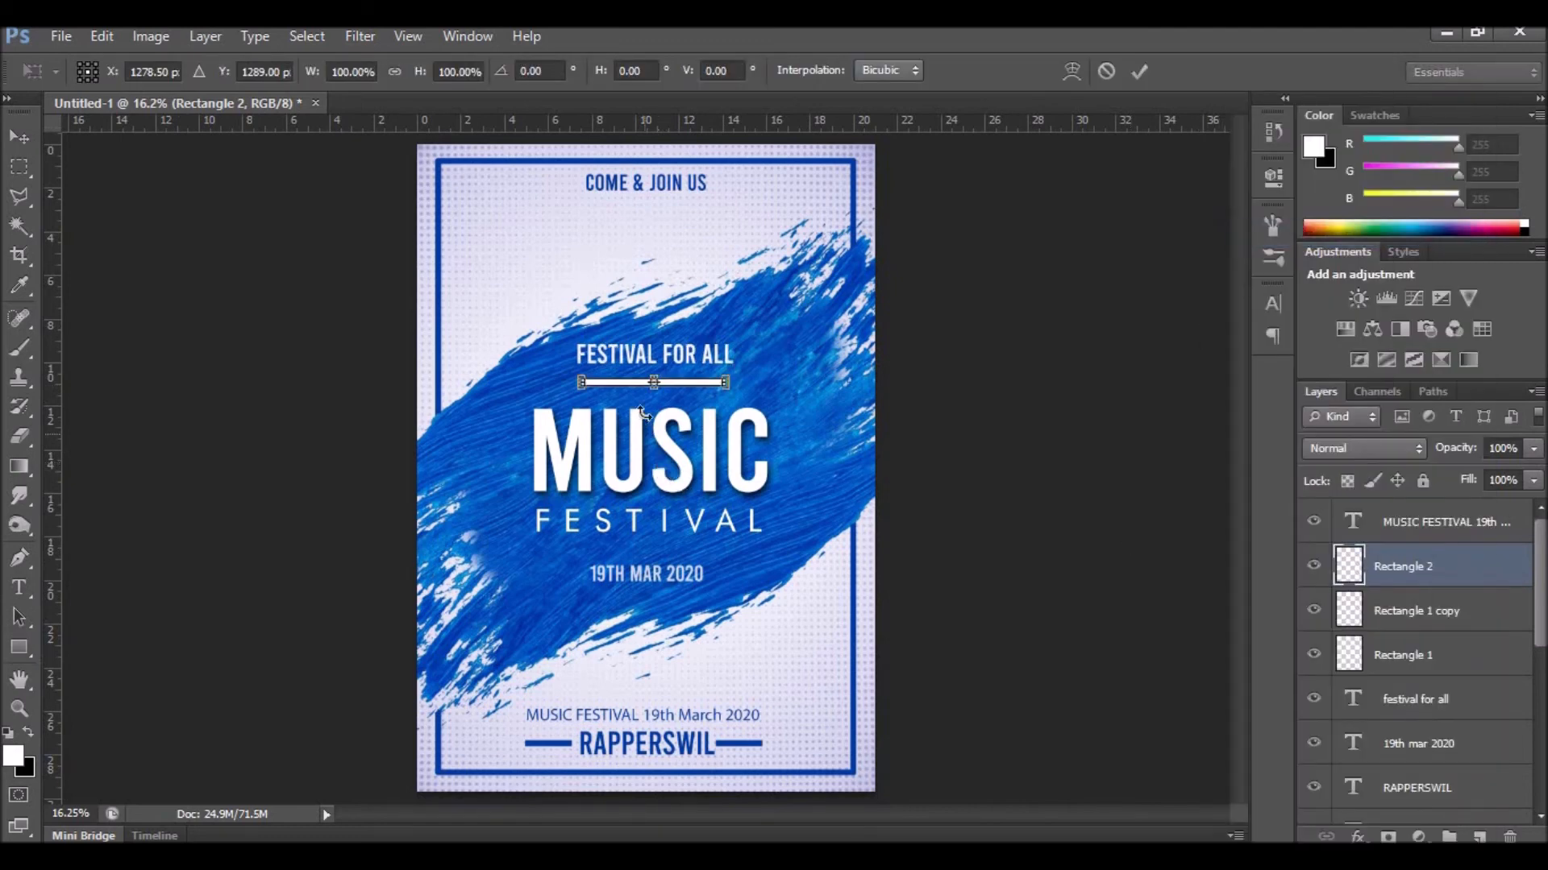
{"action": "left_click_drag", "start_coordinate": [654, 383], "coordinate": [652, 388]}
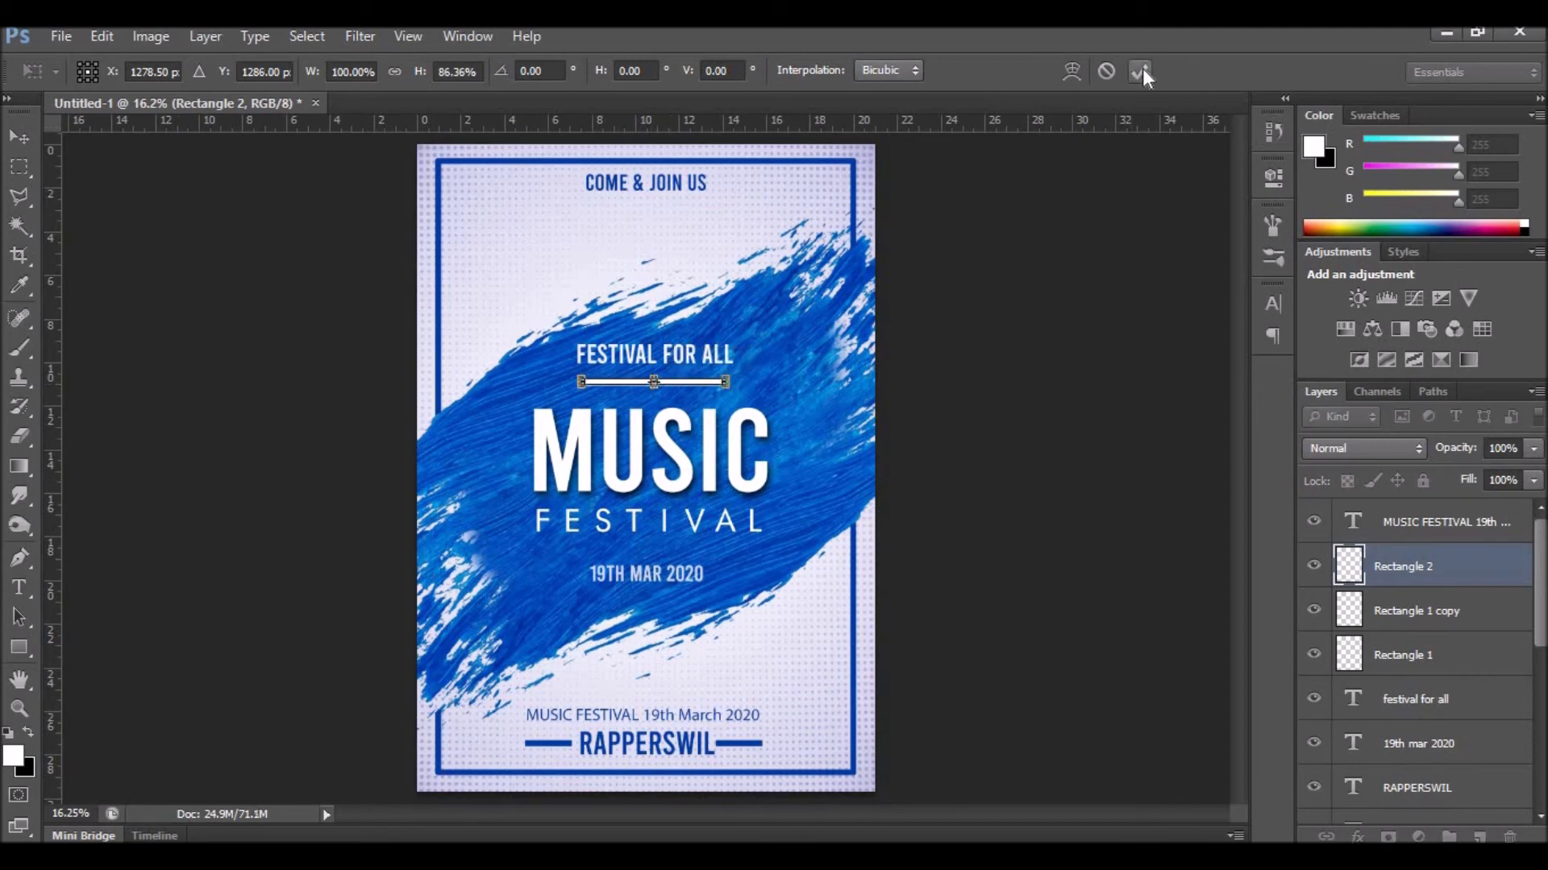
{"action": "left_click", "coordinate": [1140, 70]}
{"action": "key", "text": "ctrl+t"}
{"action": "left_click_drag", "start_coordinate": [653, 384], "coordinate": [653, 384]}
{"action": "key", "text": "Return"}
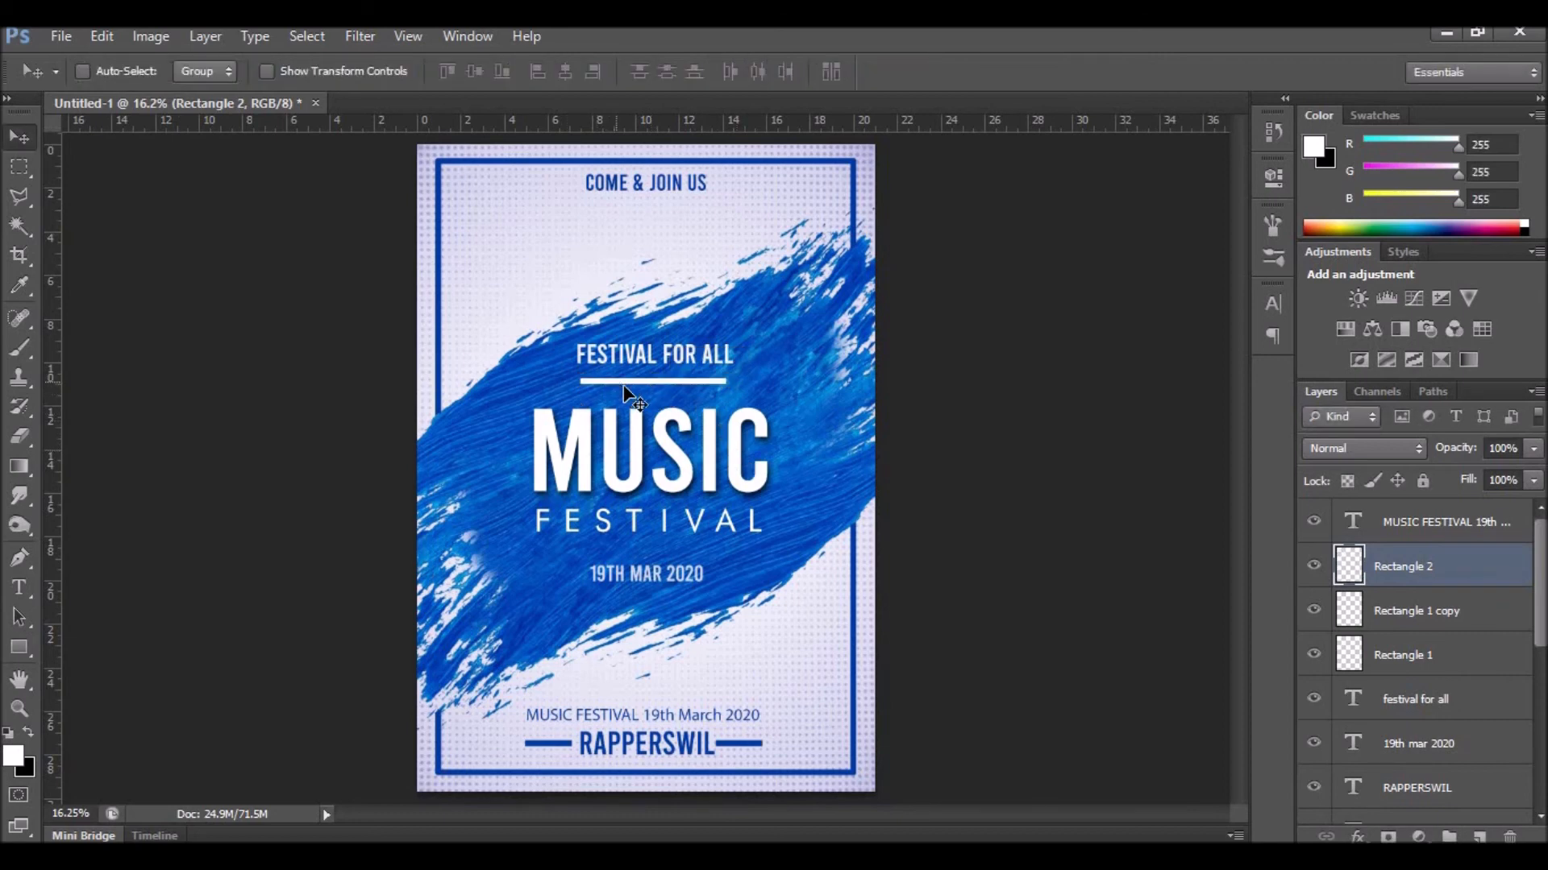
Duplicate the white bar and place the copy between the FESTIVAL and 19TH MAR 2020 texts.
{"action": "key", "text": "ctrl+j"}
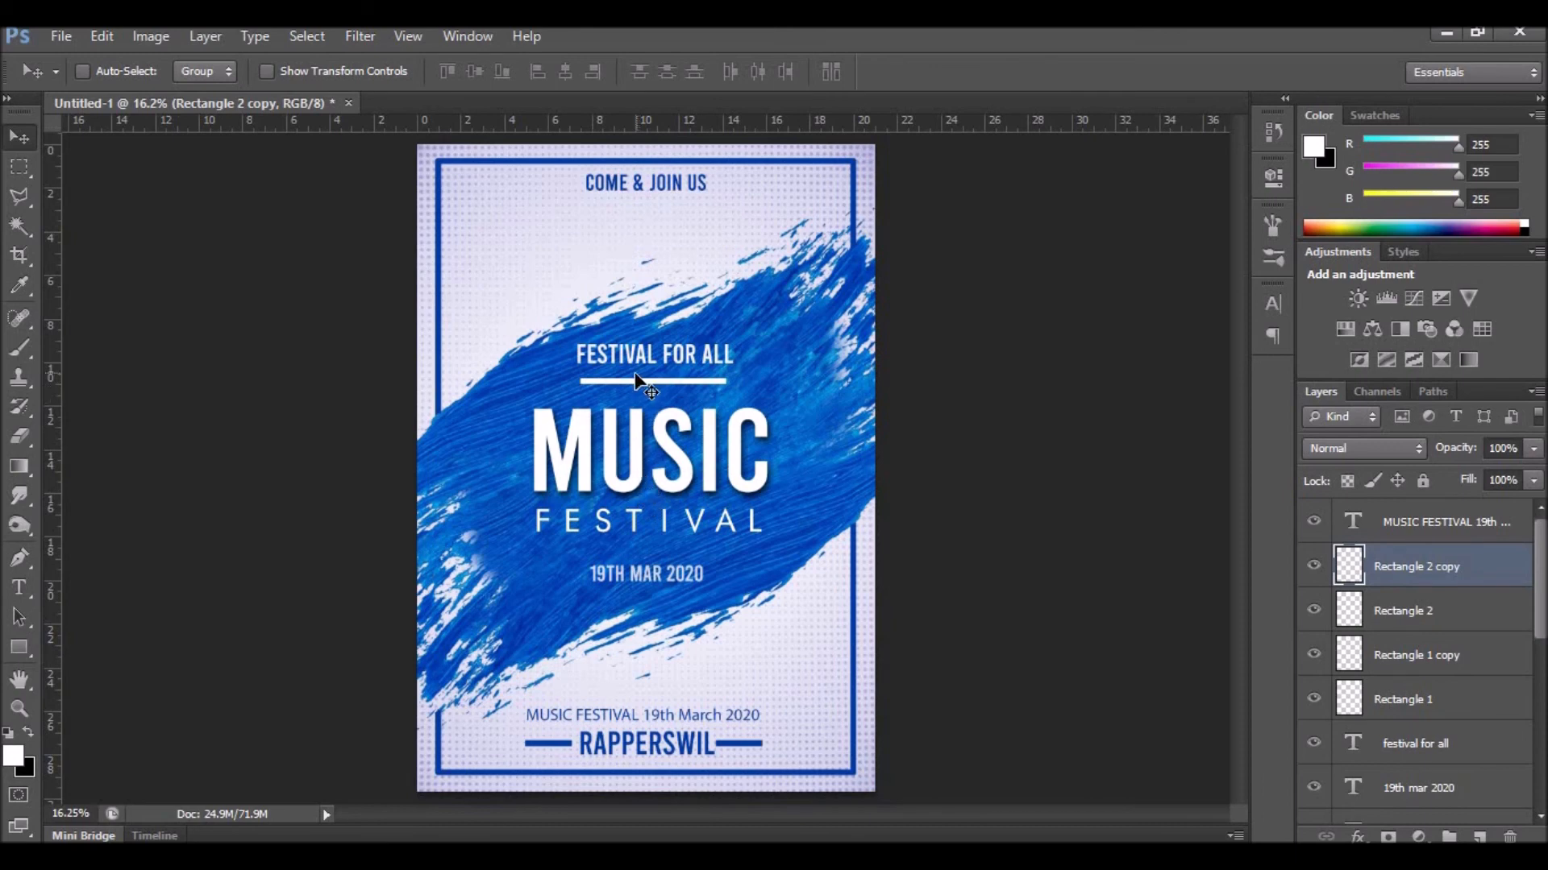
{"action": "left_click_drag", "start_coordinate": [635, 379], "coordinate": [635, 558]}
{"action": "key", "text": "Down"}
{"action": "key", "text": "Down"}
{"action": "key", "text": "Up"}
{"action": "key", "text": "Up"}
{"action": "key", "text": "Up"}
{"action": "key", "text": "Up"}
{"action": "key", "text": "Up"}
{"action": "key", "text": "Up"}
Nudge the original white bar slightly down, closer to the MUSIC heading.
{"action": "left_click", "coordinate": [657, 380], "text": "ctrl"}
{"action": "key", "text": "Down"}
{"action": "key", "text": "Down"}
{"action": "key", "text": "Down"}
{"action": "key", "text": "Down"}
{"action": "key", "text": "Down"}
{"action": "key", "text": "Down"}
{"action": "key", "text": "Down"}
{"action": "key", "text": "Down"}
{"action": "key", "text": "Down"}
{"action": "key", "text": "Down"}
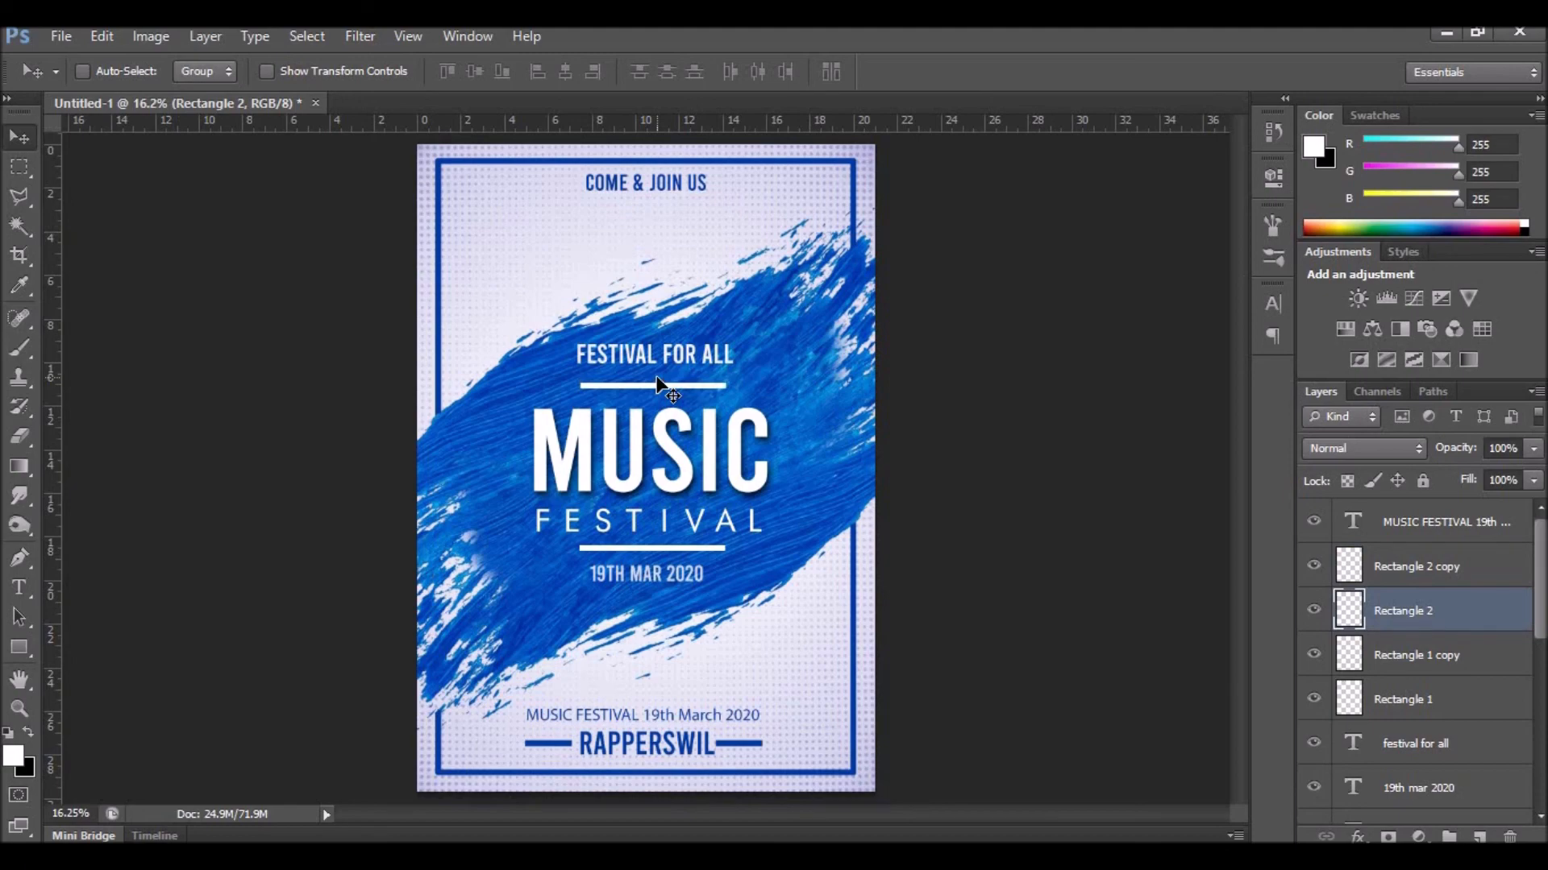